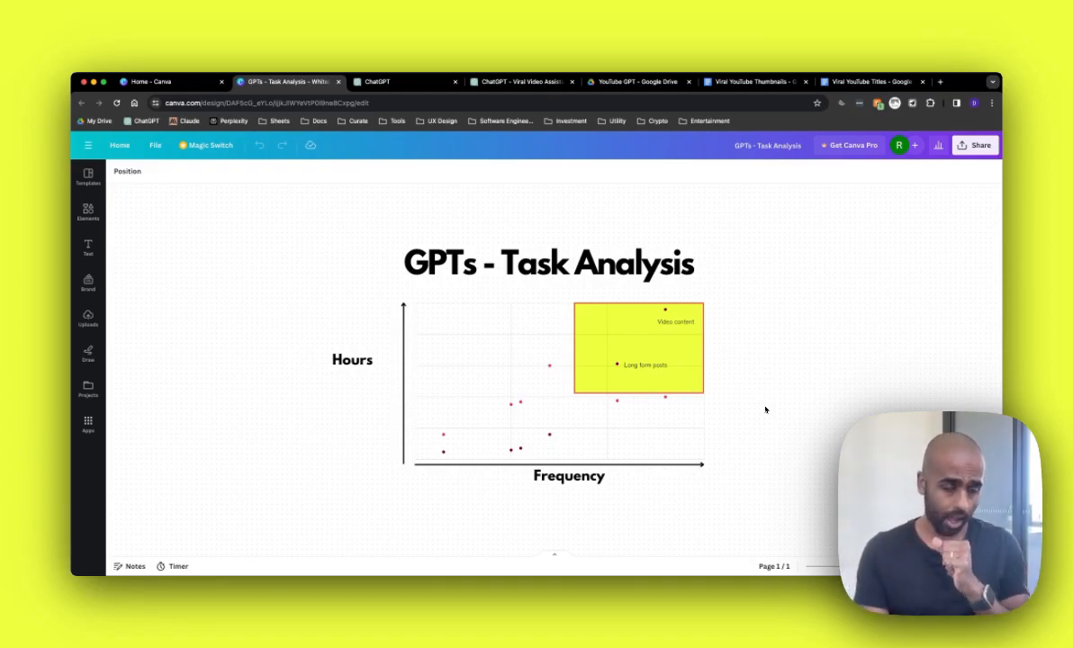
Step: Switch to the ChatGPT tab and open the Explore page for GPTs
click(405, 81)
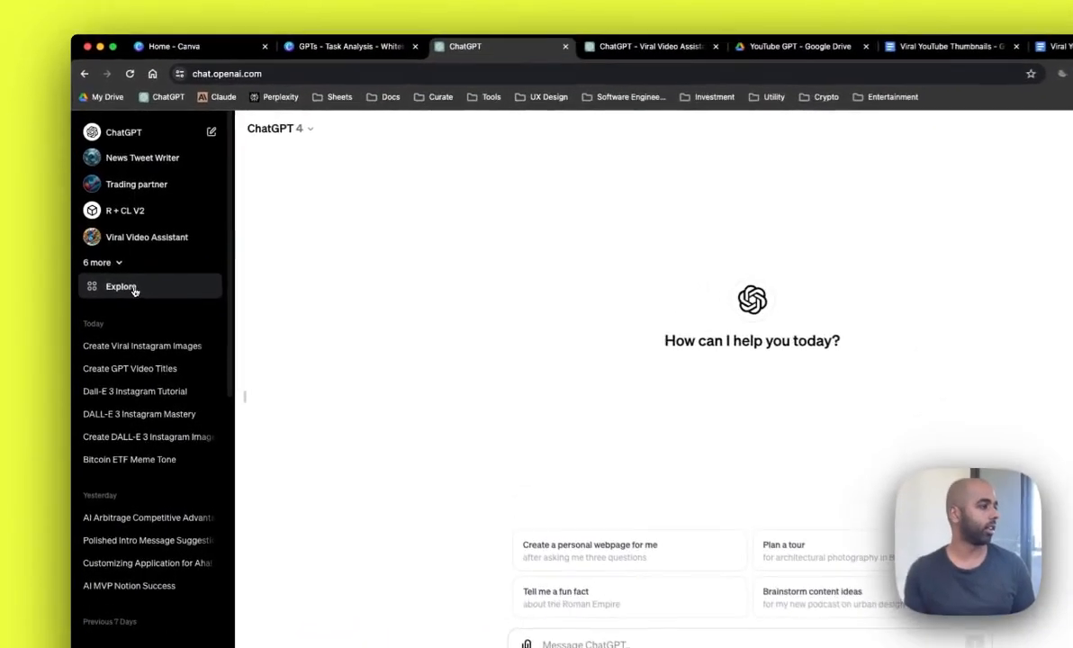
click(119, 270)
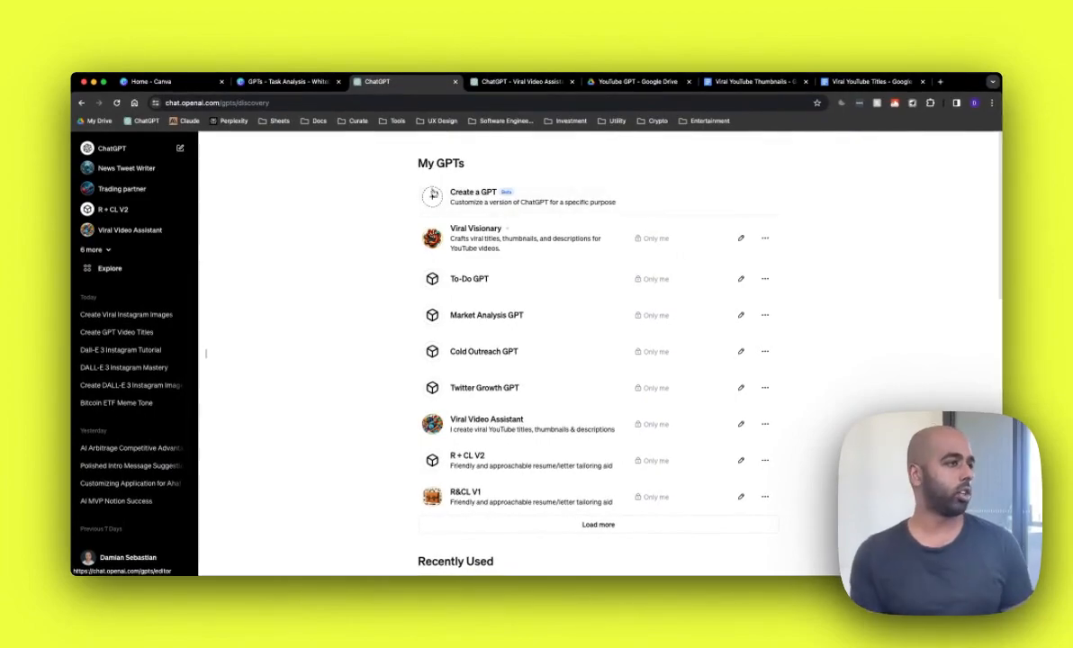
Step: Browse through the My GPTs and By ChatGPT lists of existing GPTs
scroll(396, 288, down, 3)
scroll(405, 333, down, 5)
scroll(411, 358, up, 2)
scroll(414, 358, down, 5)
scroll(415, 357, down, 1)
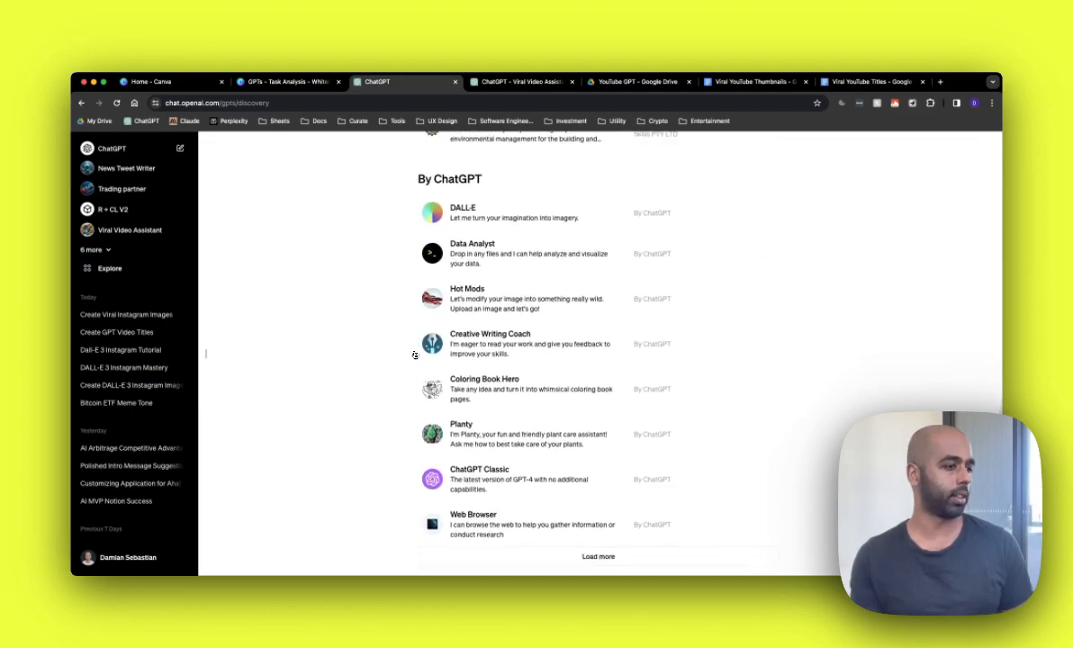
scroll(414, 355, up, 10)
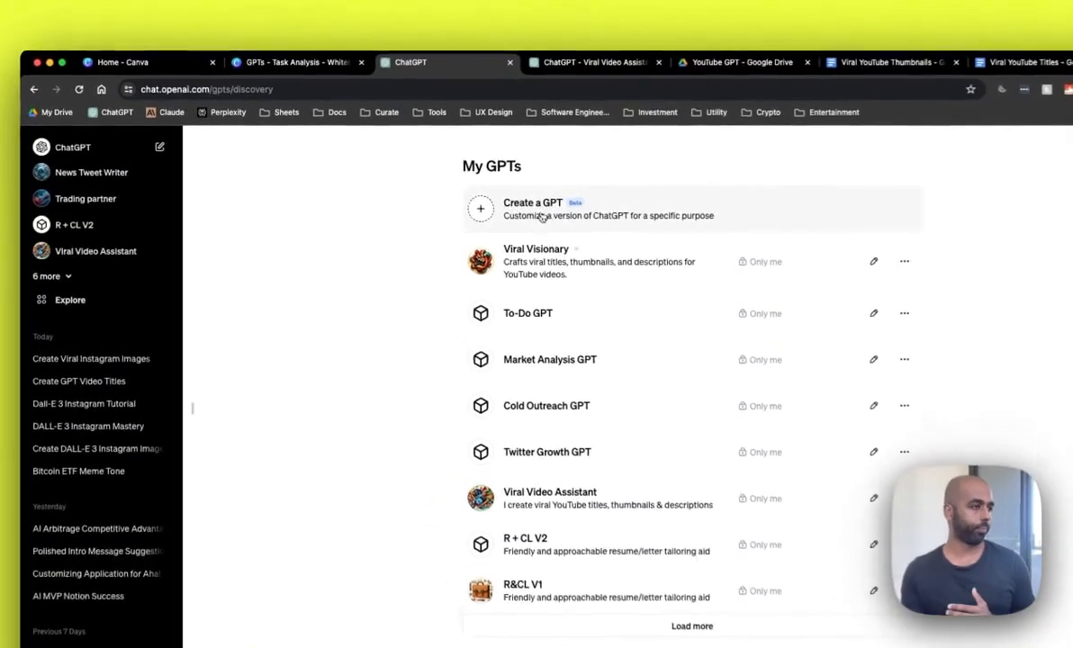
Step: Start creating a new GPT and look over the empty configuration form
click(481, 202)
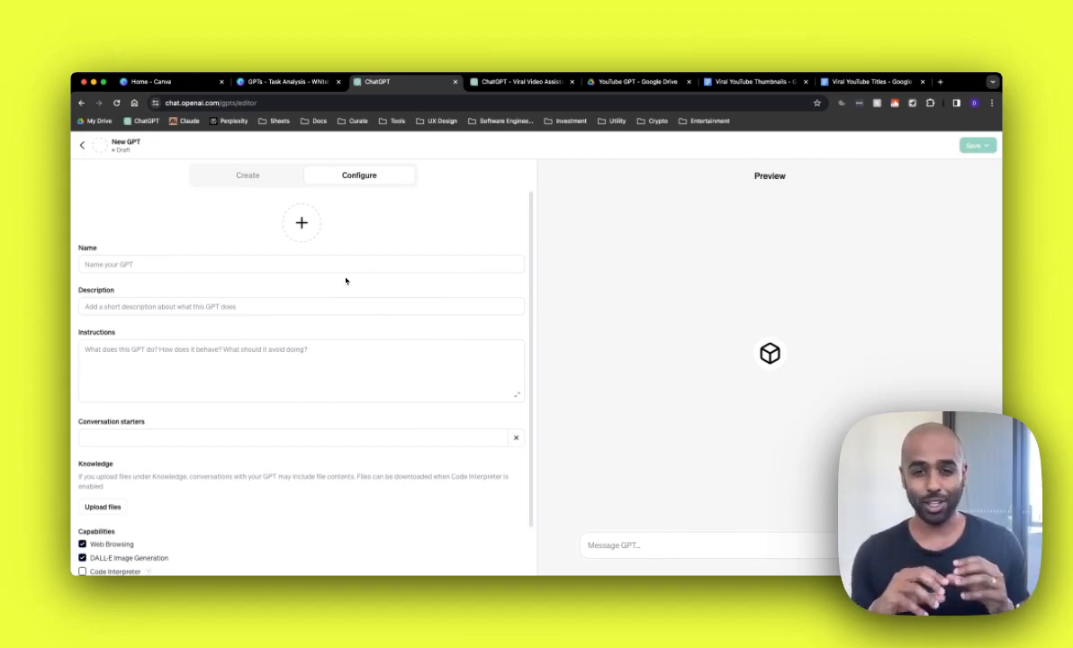
scroll(225, 333, down, 2)
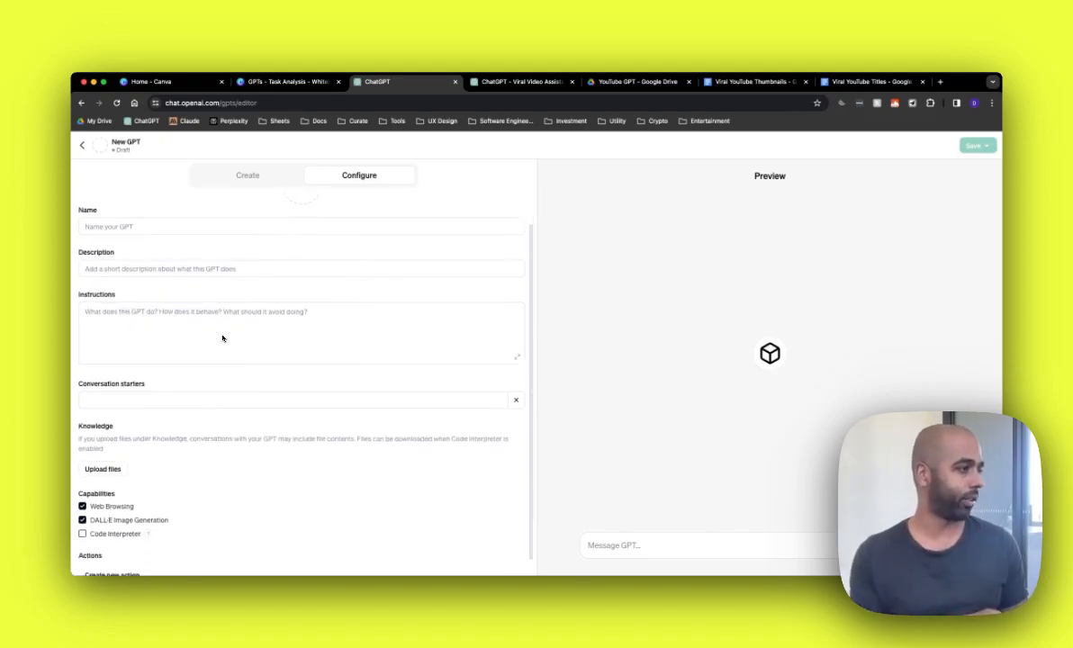
scroll(228, 334, up, 2)
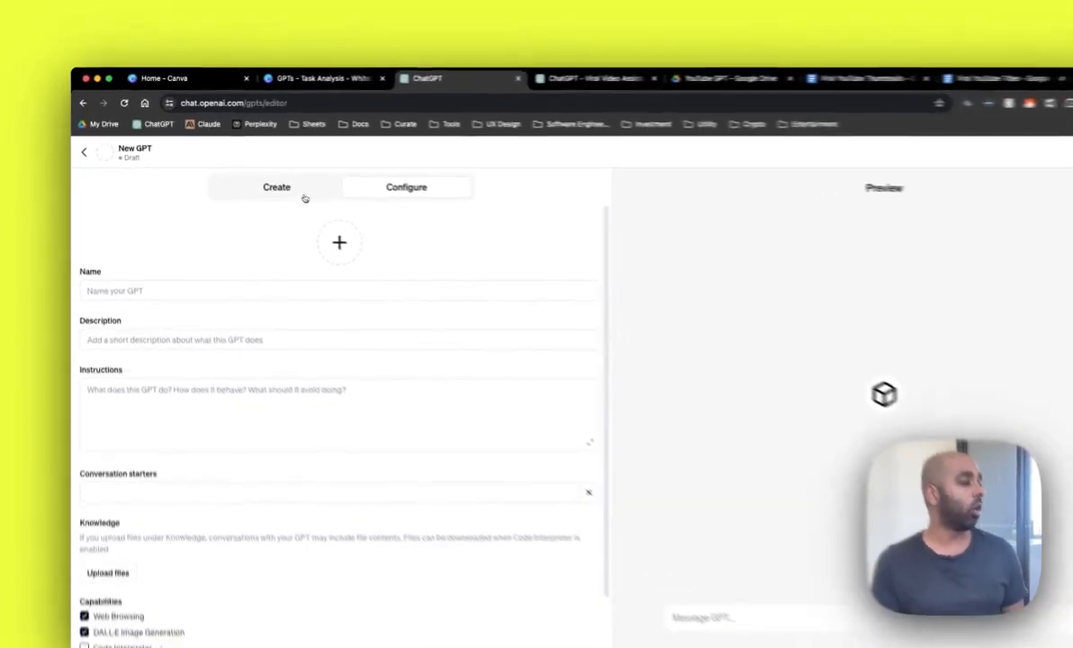
Step: In the builder chat, request a GPT that returns a viral title, thumbnail and description for YouTube video ideas
click(304, 198)
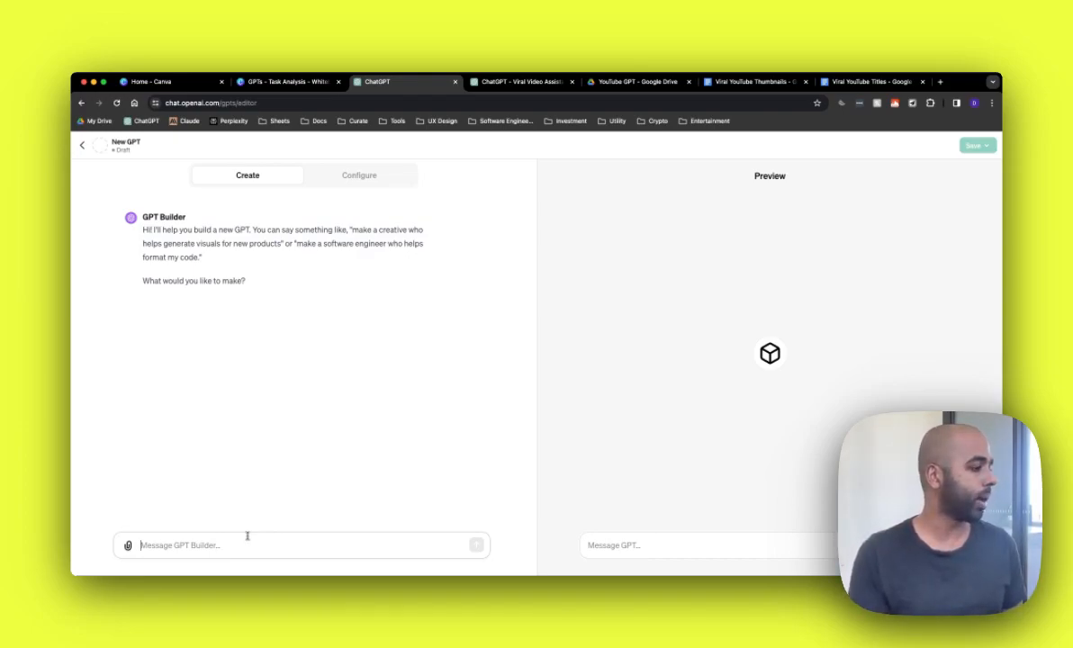
text(I would l)
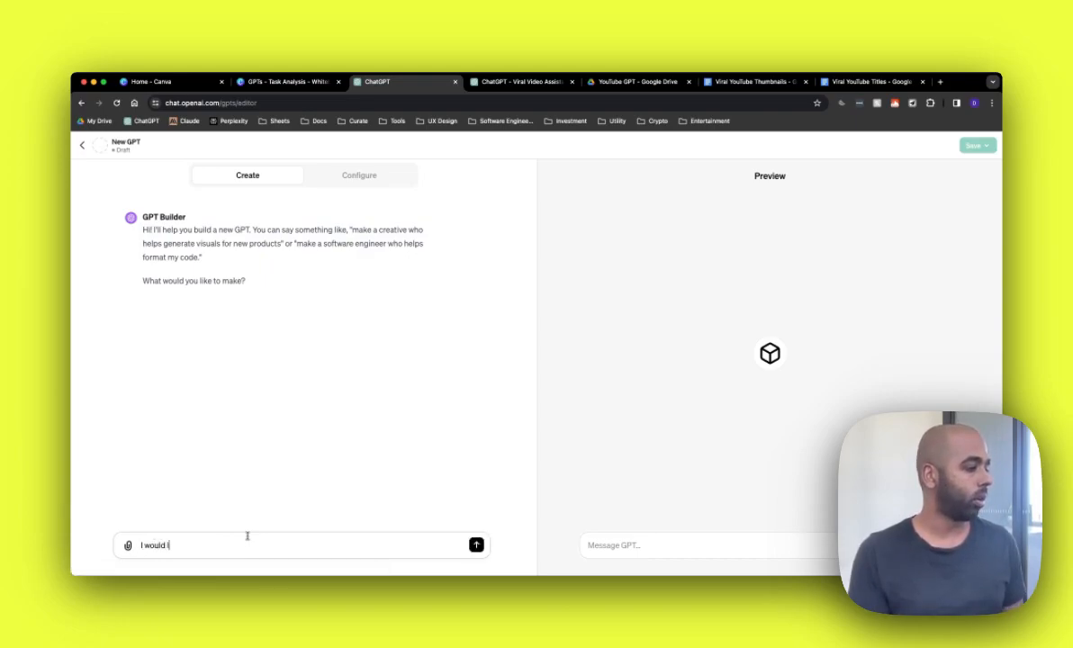
text(ike this GPT to create a viral title,)
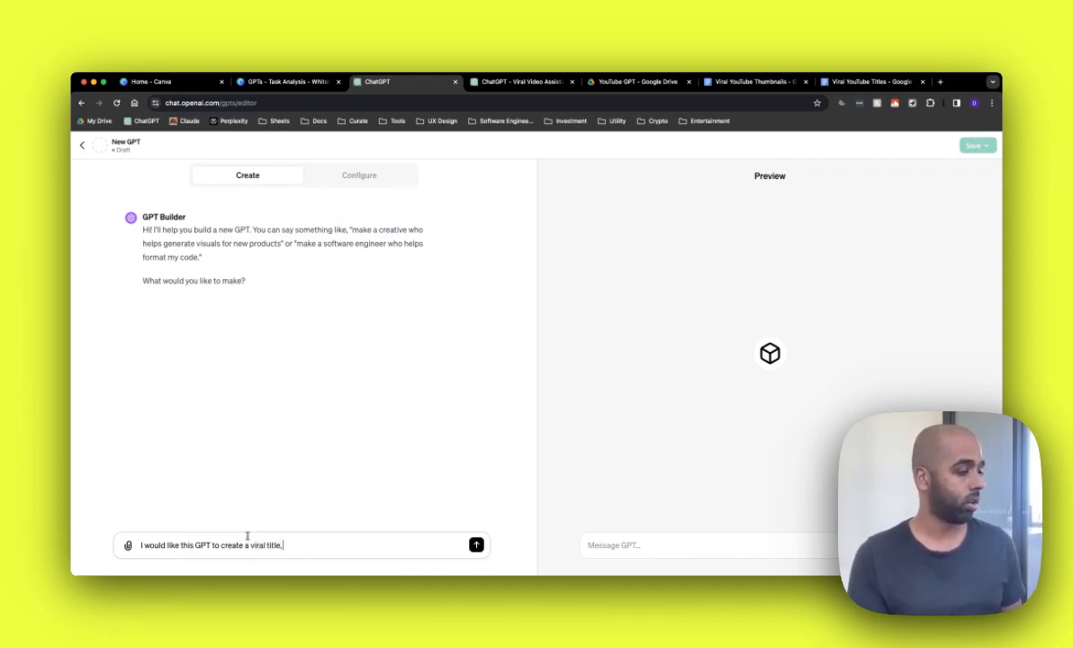
text(mbnail and)
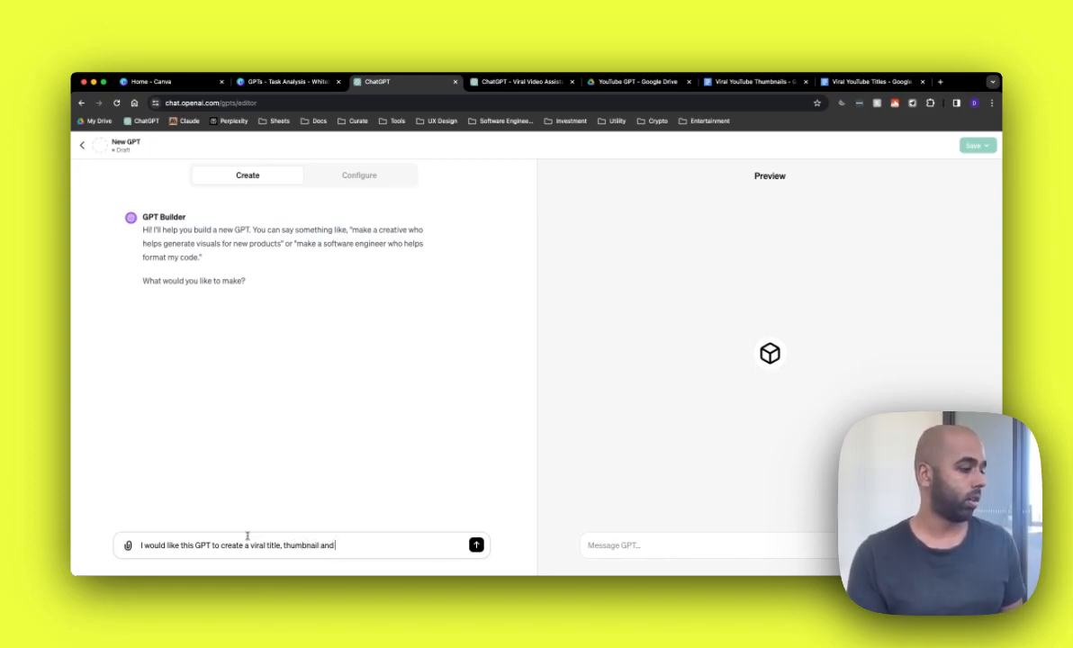
text( description for my YouTube videos. I)
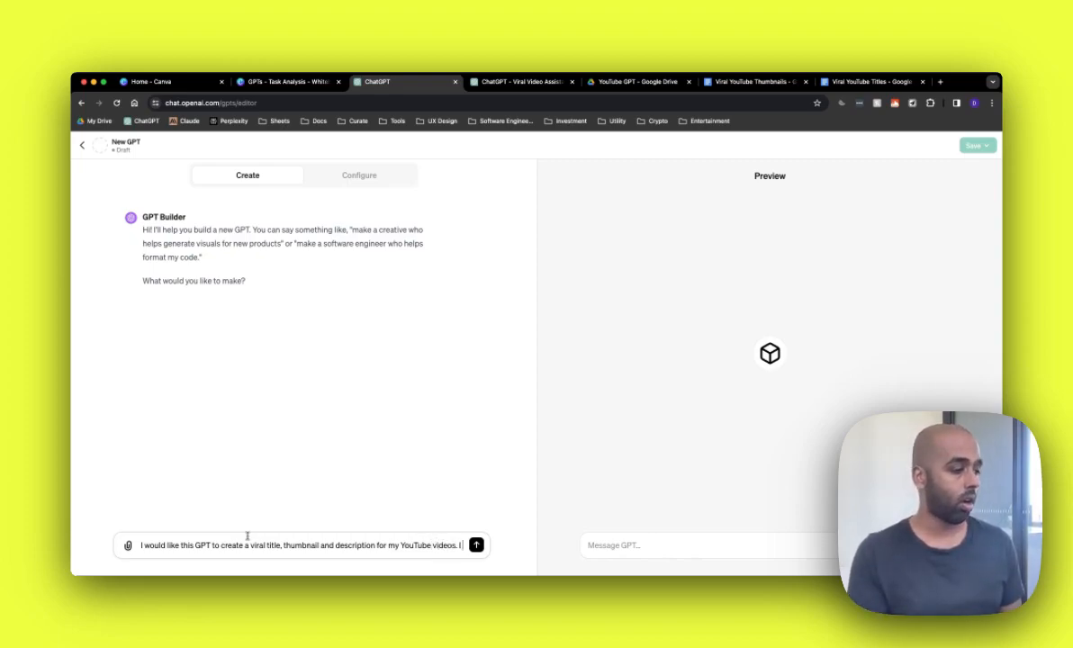
text( will tell the GPT)
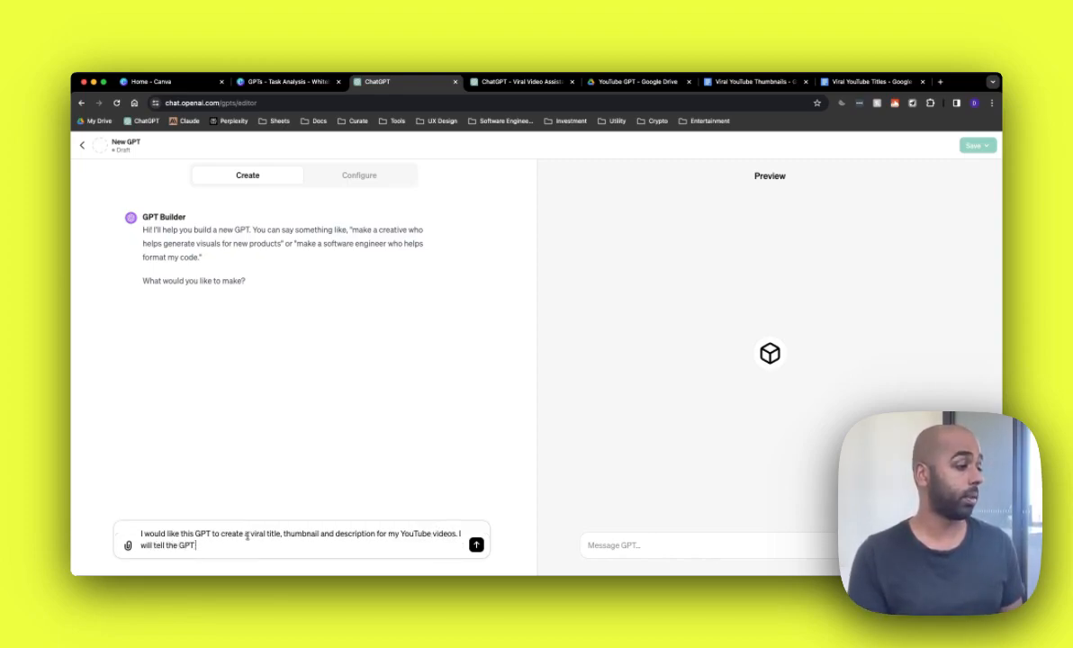
text( my idea for the video, and I want)
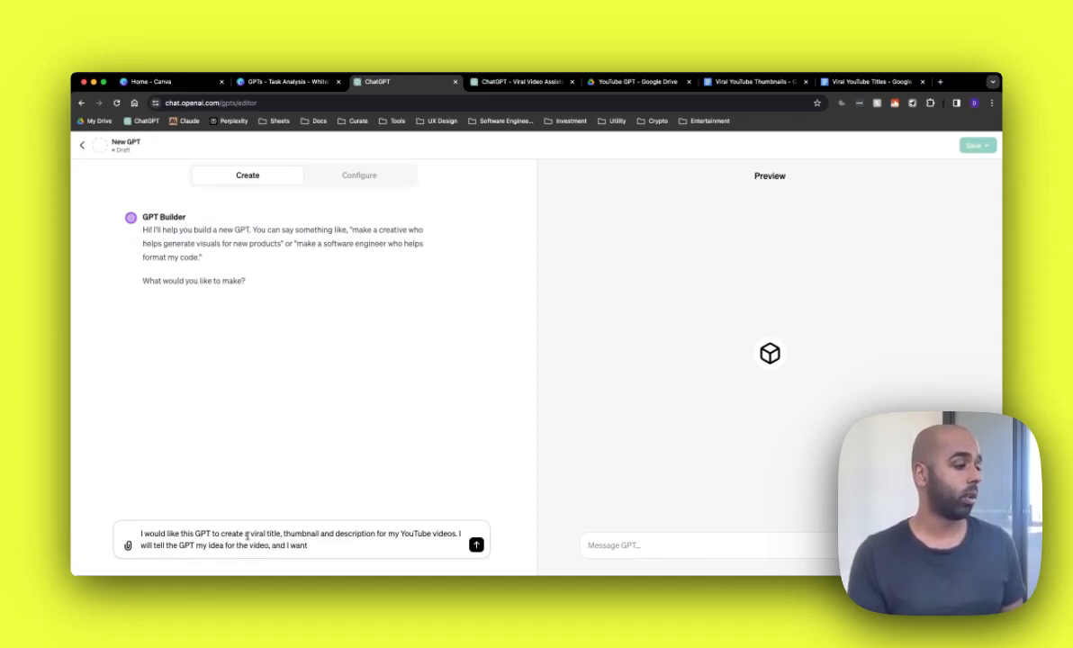
text( it to come back with a viral title, thumbna)
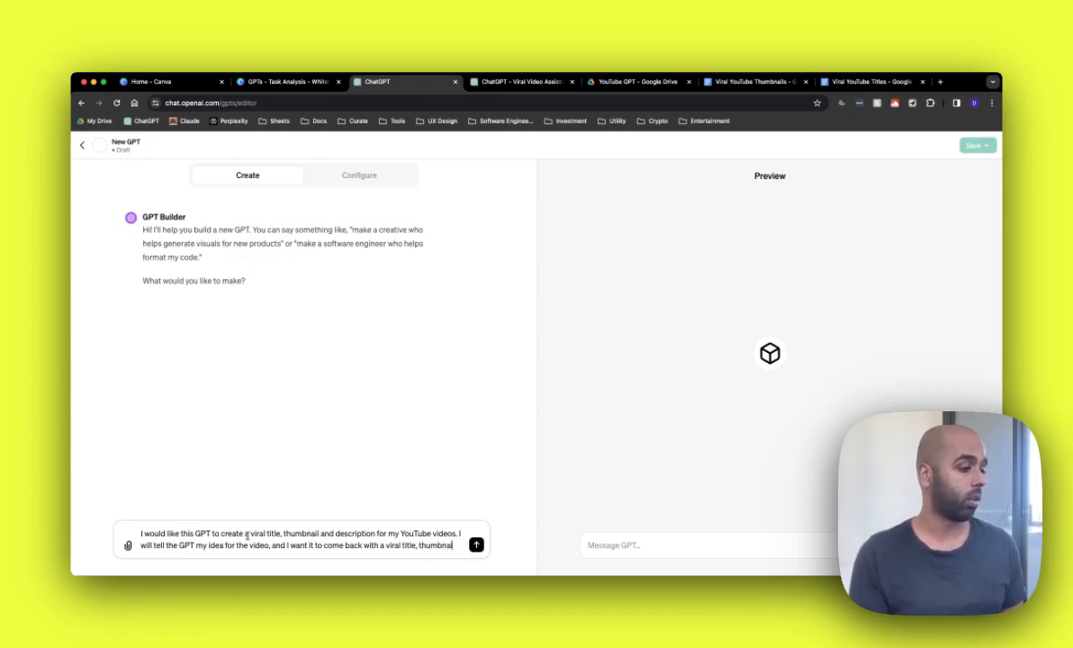
text(l and description for it.)
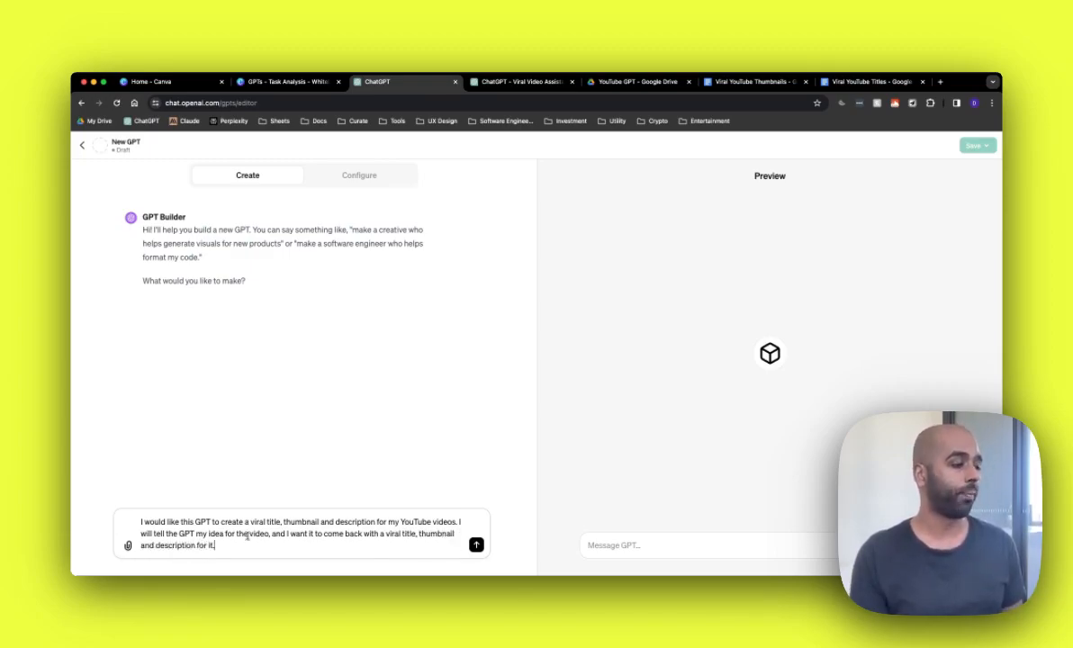
key(Return)
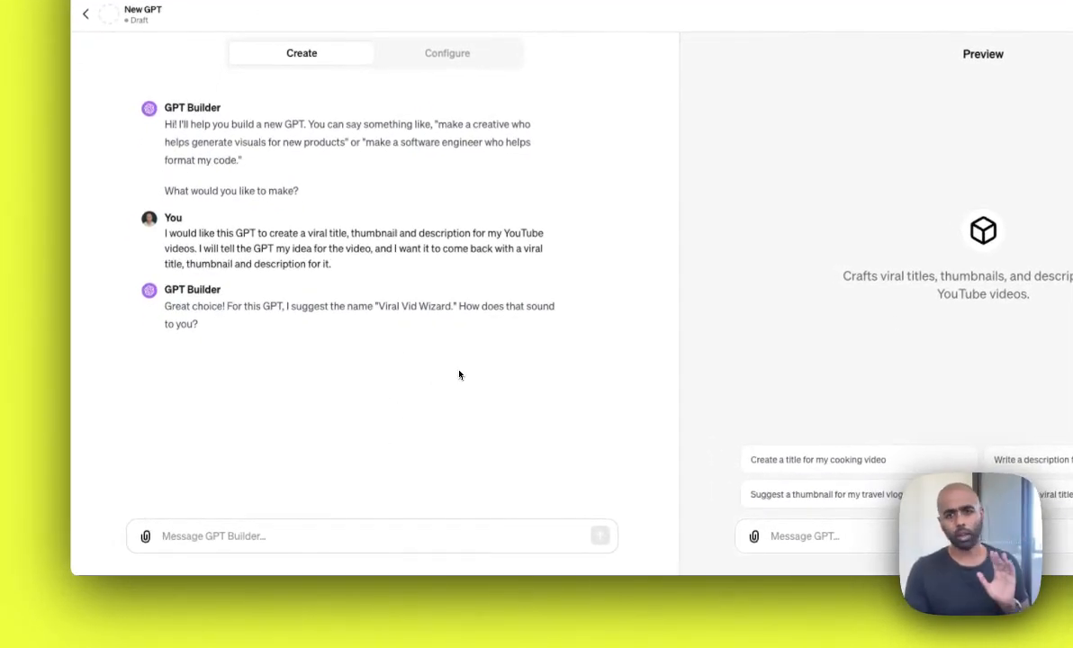
Step: Accept the suggested name Viral Vid Wizard by replying "Yes let's go with that"
click(460, 374)
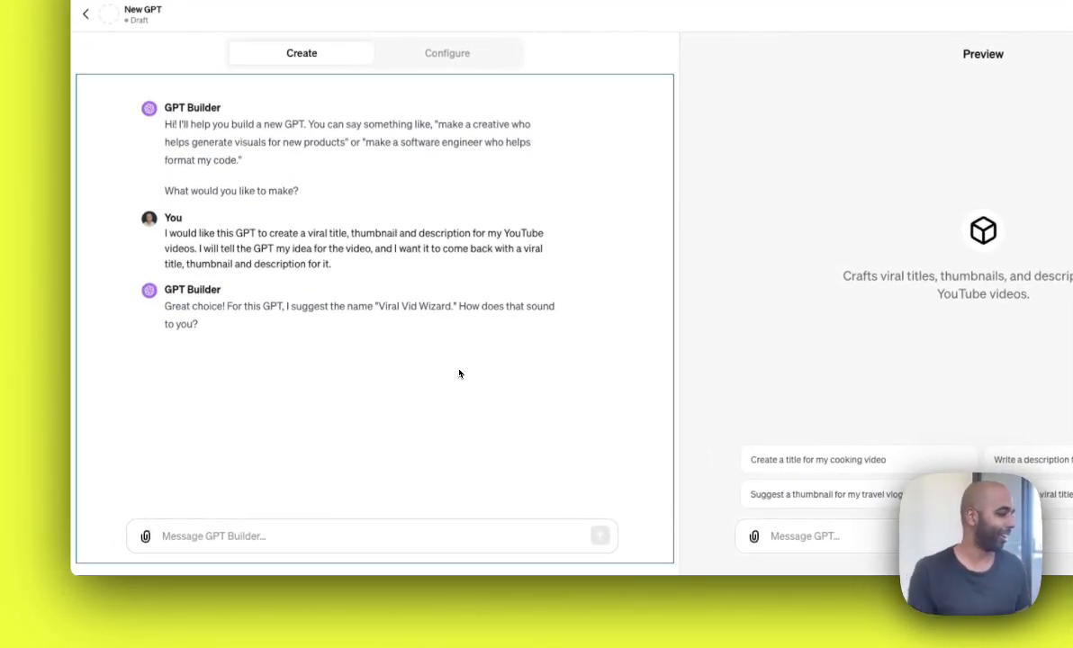
click(292, 522)
text(Yes)
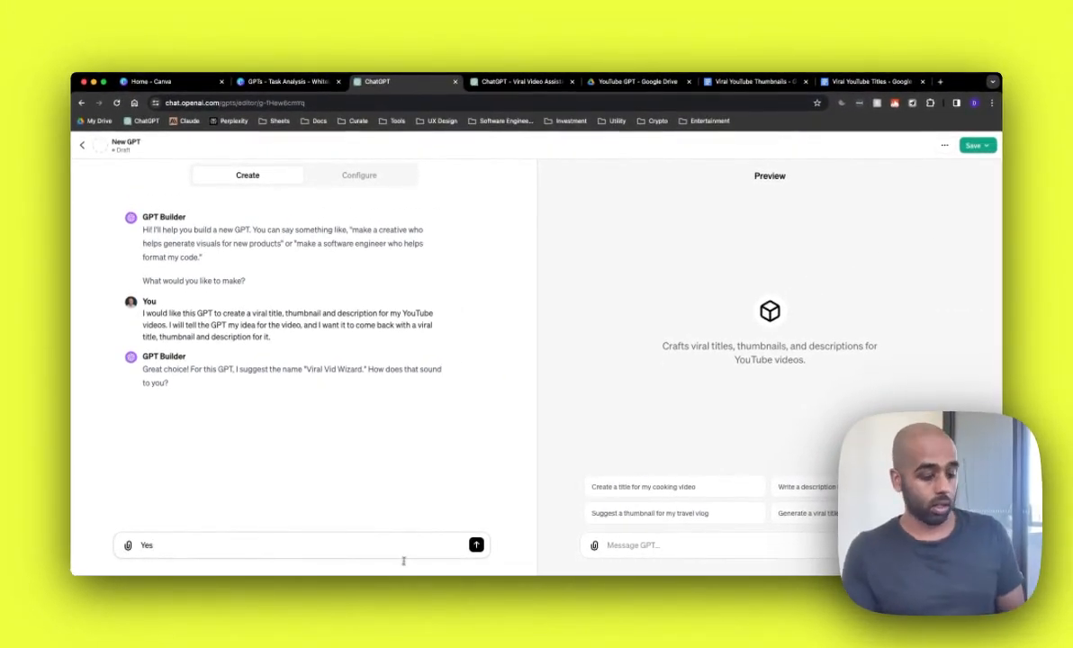
text( let's go with that)
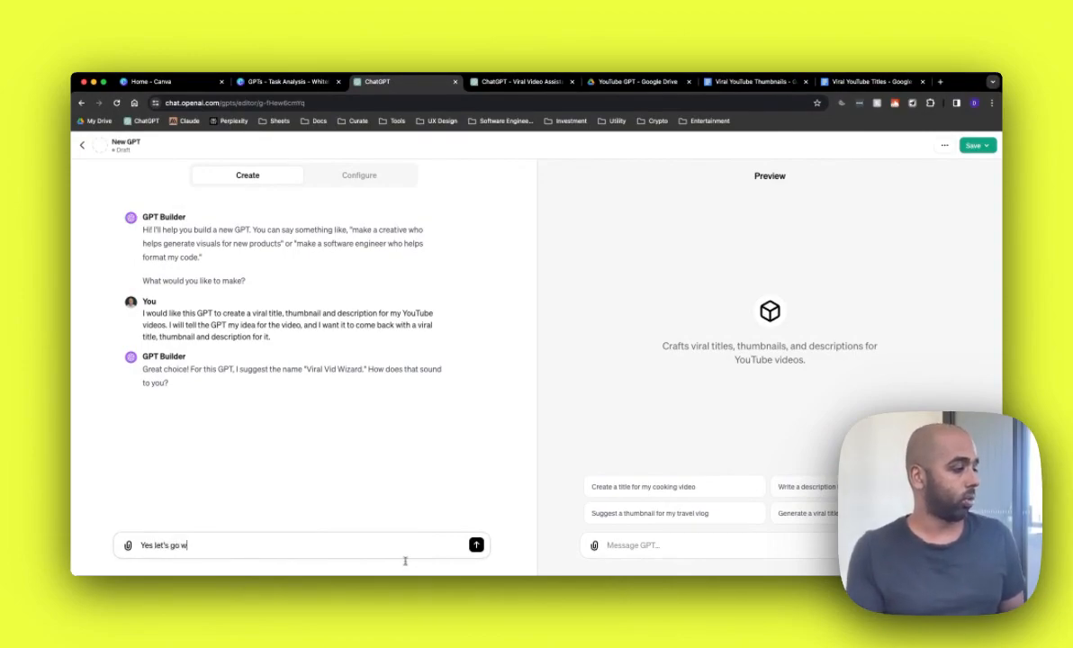
key(Return)
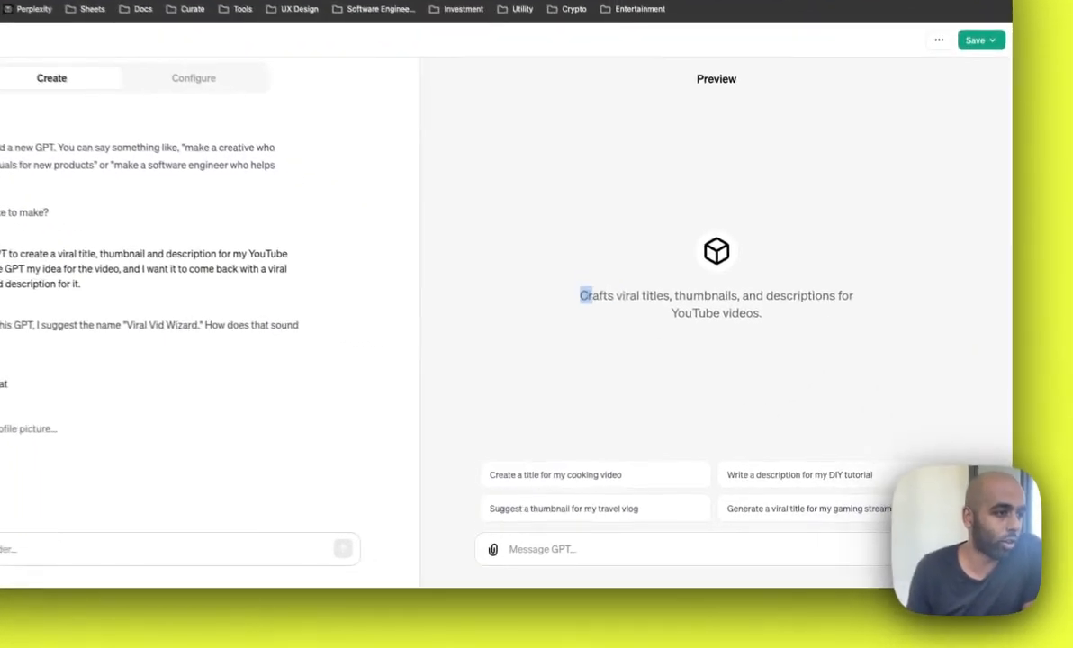
mouse_move(592, 297)
mouse_down()
mouse_move(799, 293)
mouse_move(581, 288)
mouse_up()
click(779, 308)
click(731, 337)
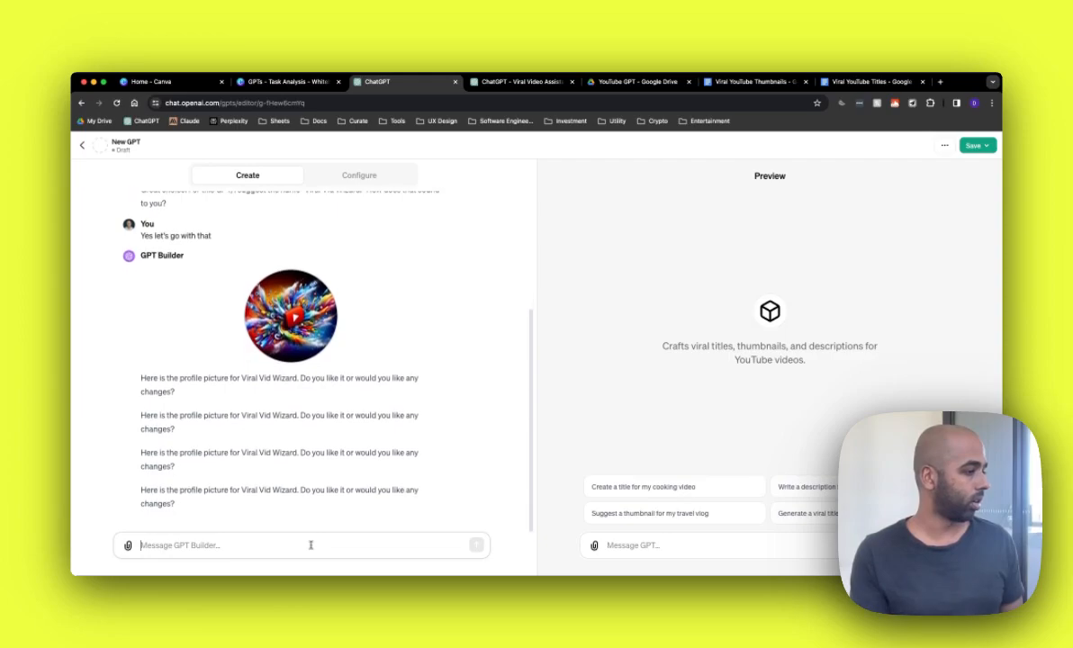
Step: Approve the generated profile picture by replying "Yes let's go with this profile picture"
scroll(395, 337, up, 5)
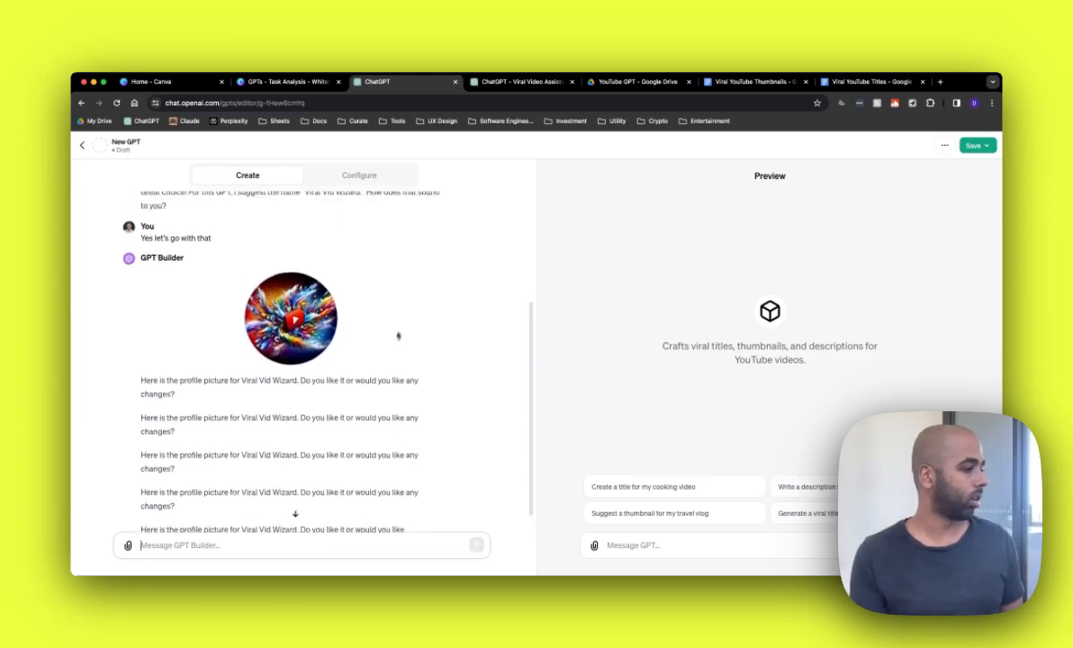
scroll(404, 329, down, 5)
scroll(362, 461, up, 1)
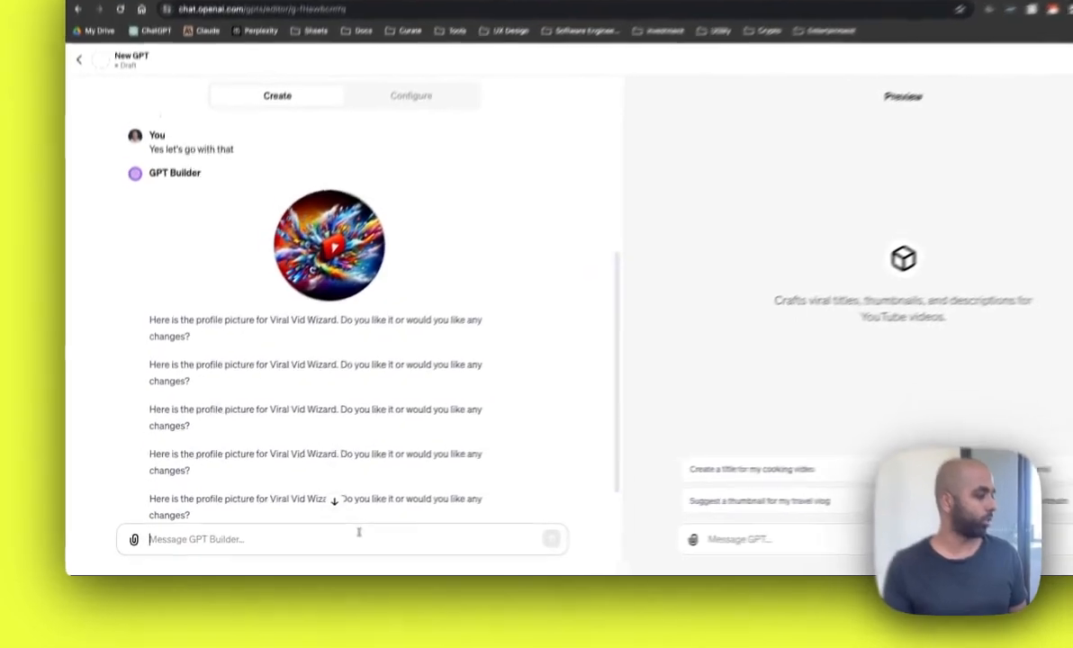
click(376, 529)
text(Yes let's go wit)
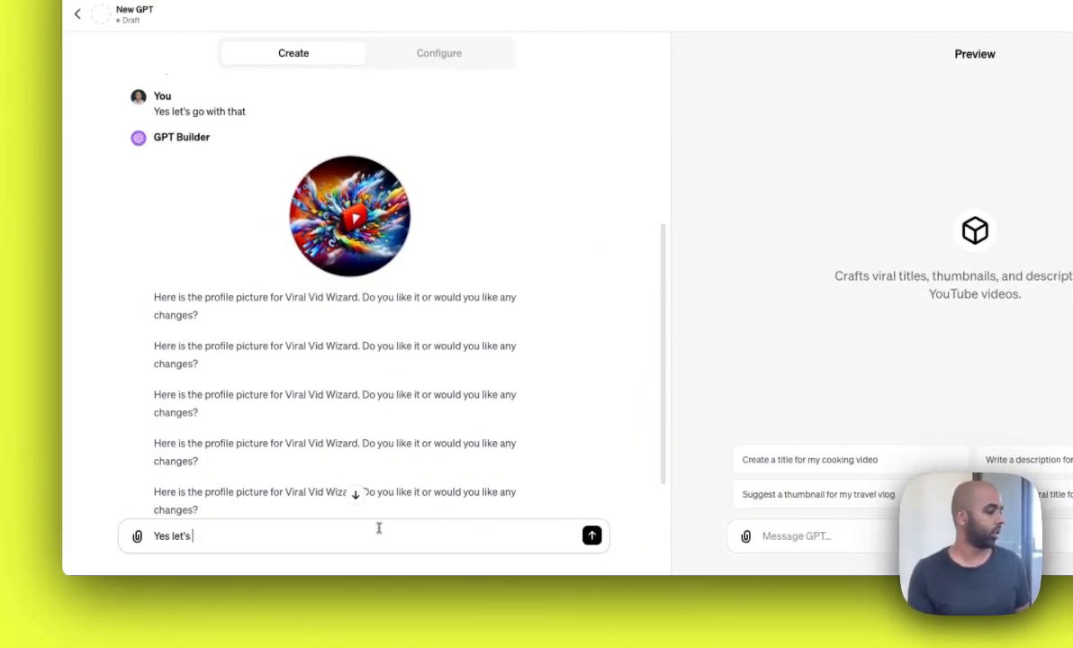
text(h this pr)
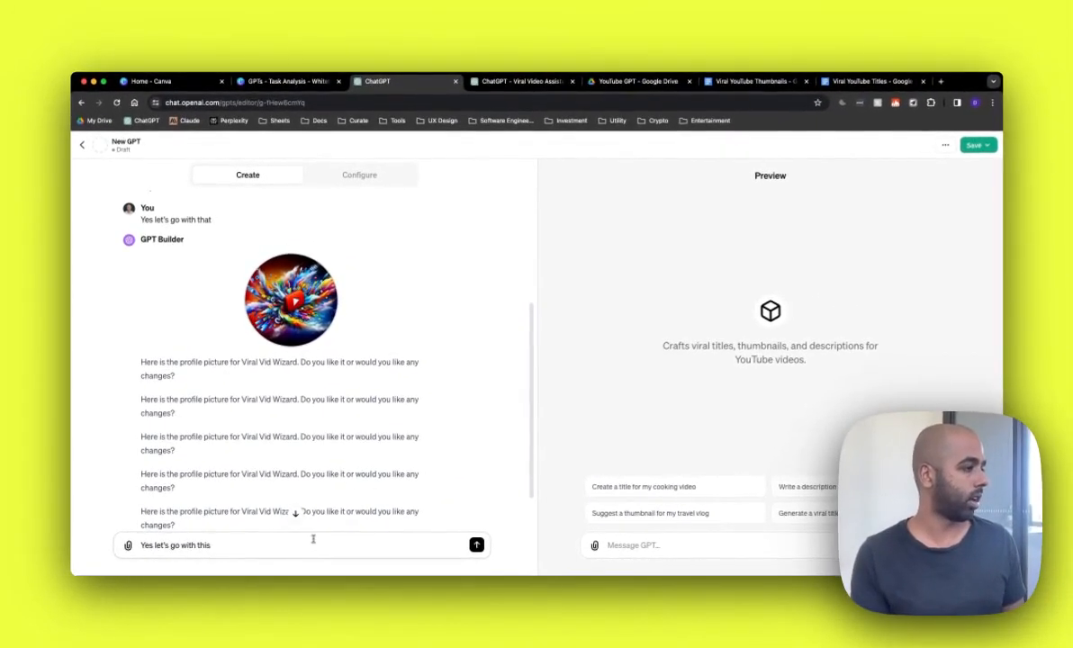
text(ofile picture)
key(Return)
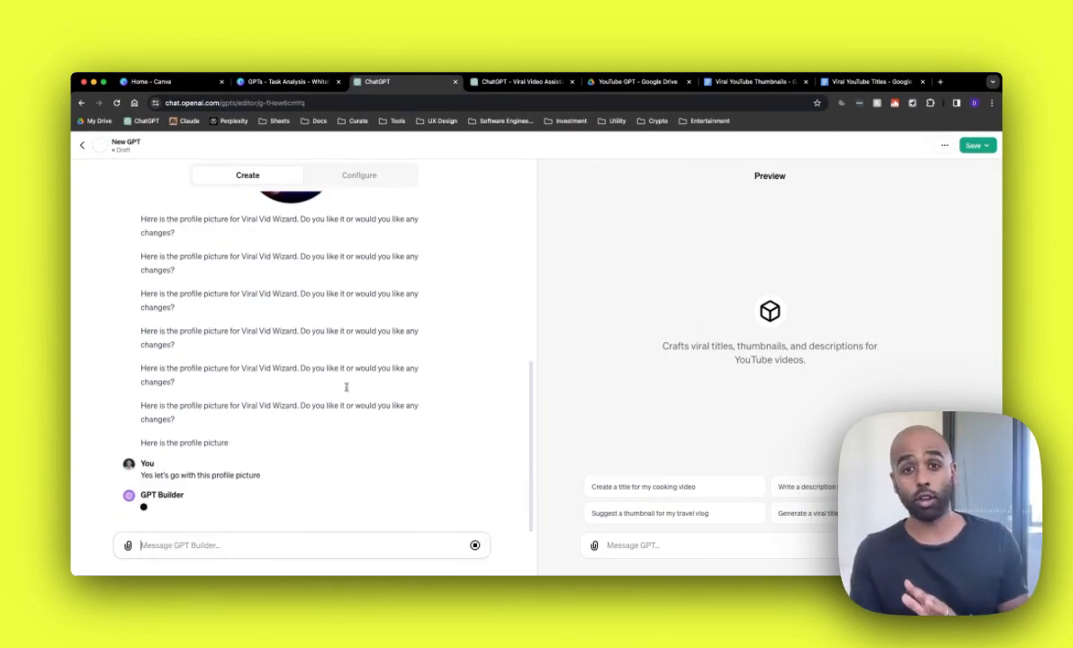
Step: Switch to the Configure view and review the generated description, instructions and conversation starters
scroll(357, 397, up, 1)
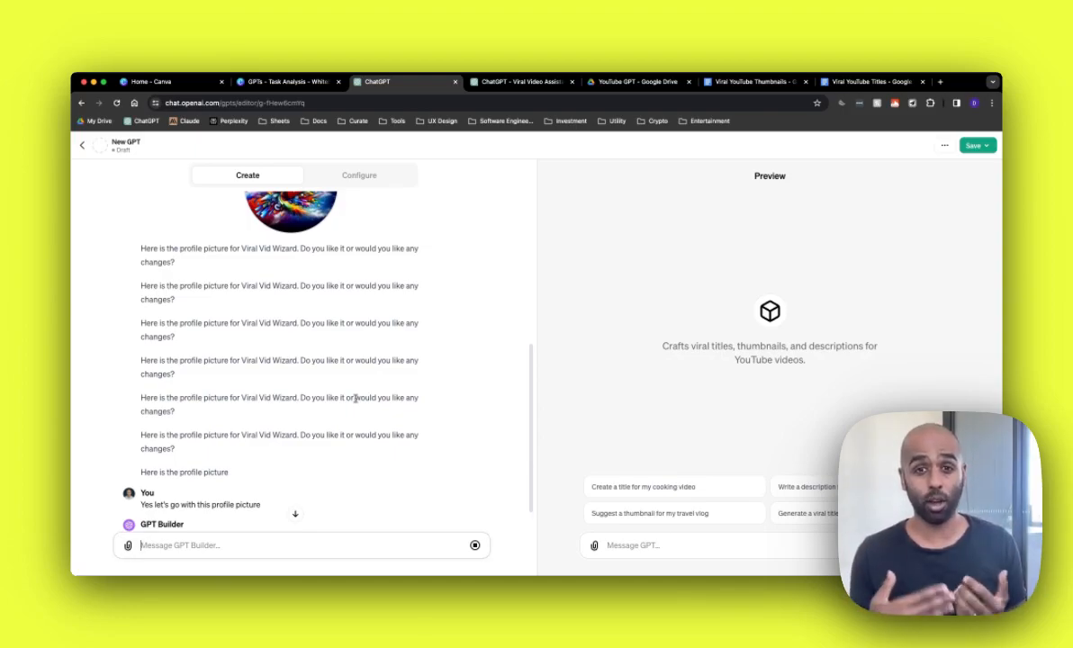
scroll(367, 410, down, 1)
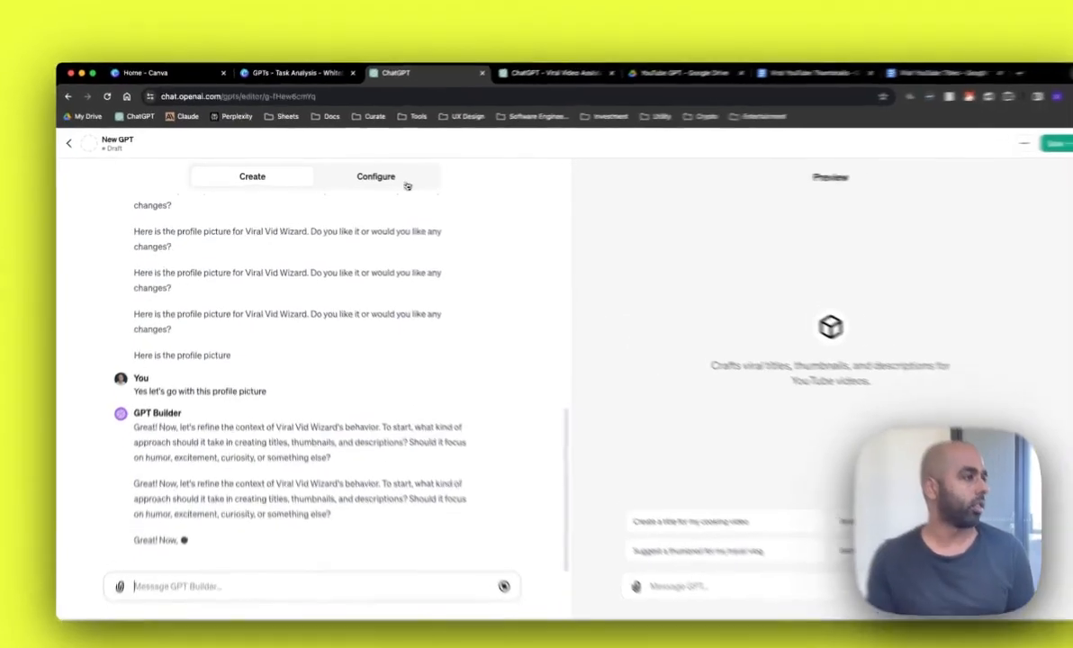
click(382, 179)
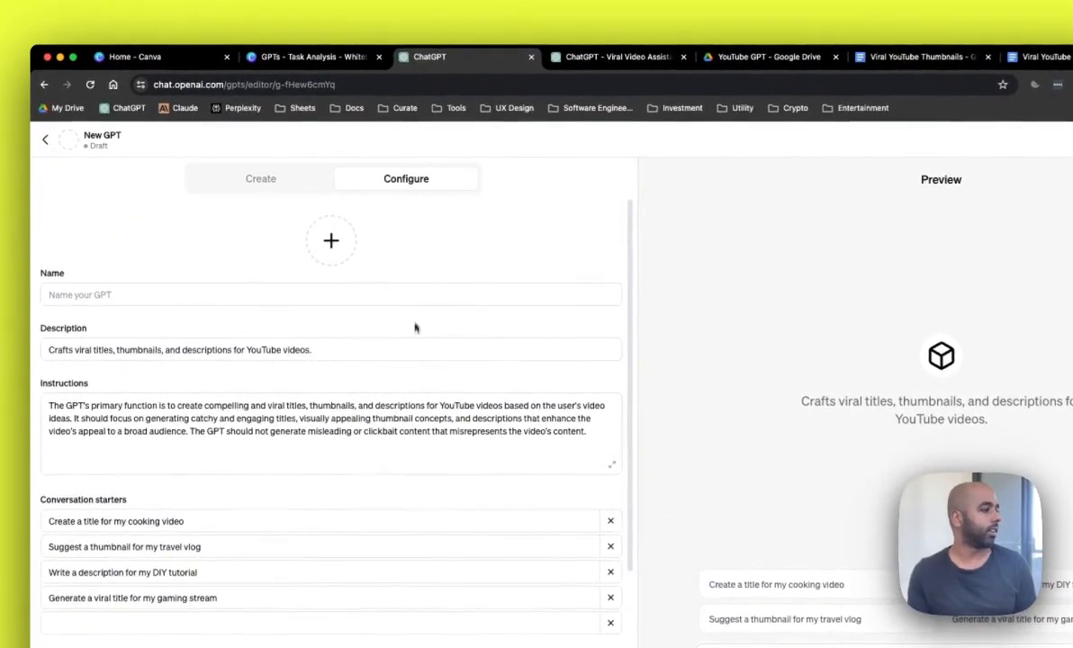
scroll(405, 358, down, 3)
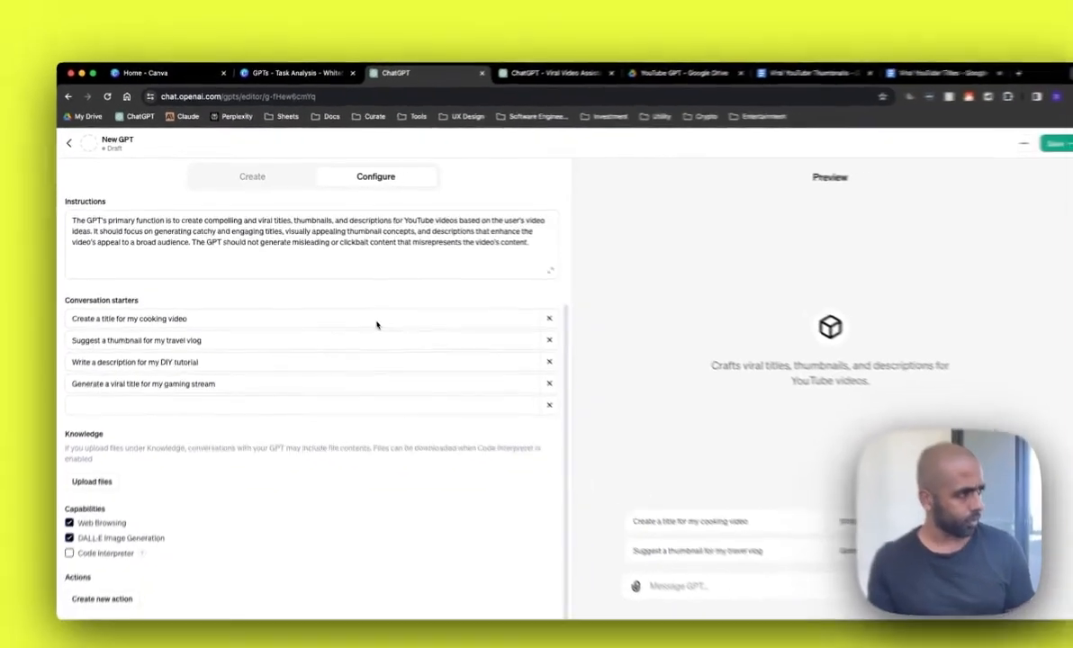
scroll(407, 358, up, 3)
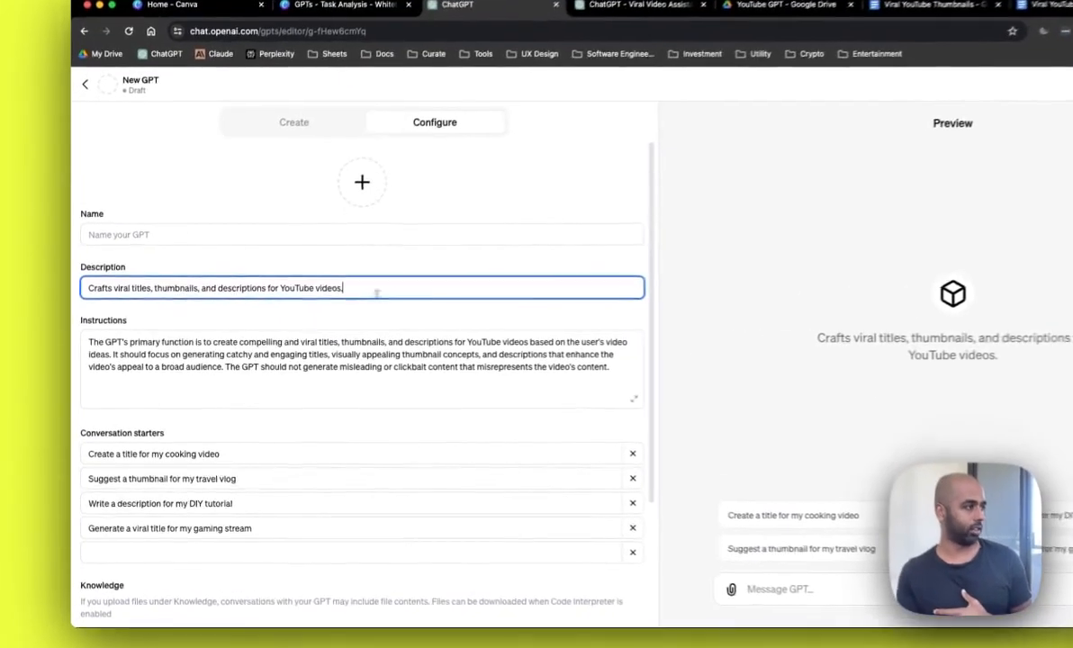
Step: Select the generated description text and then the instructions text to inspect them
drag(290, 307, 82, 307)
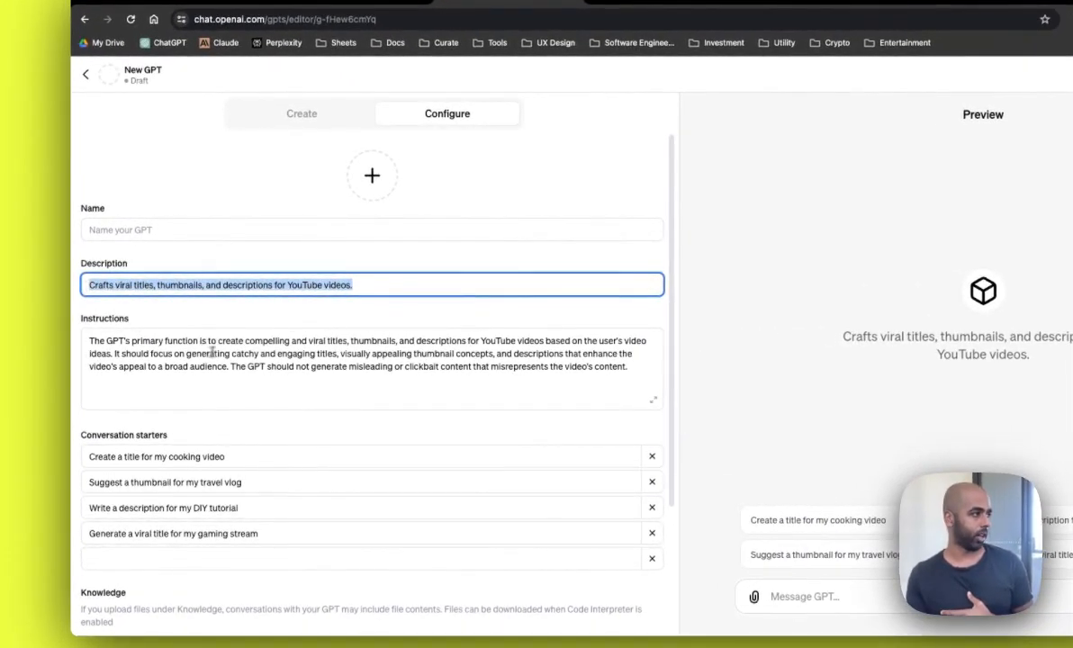
click(268, 382)
drag(628, 369, 88, 342)
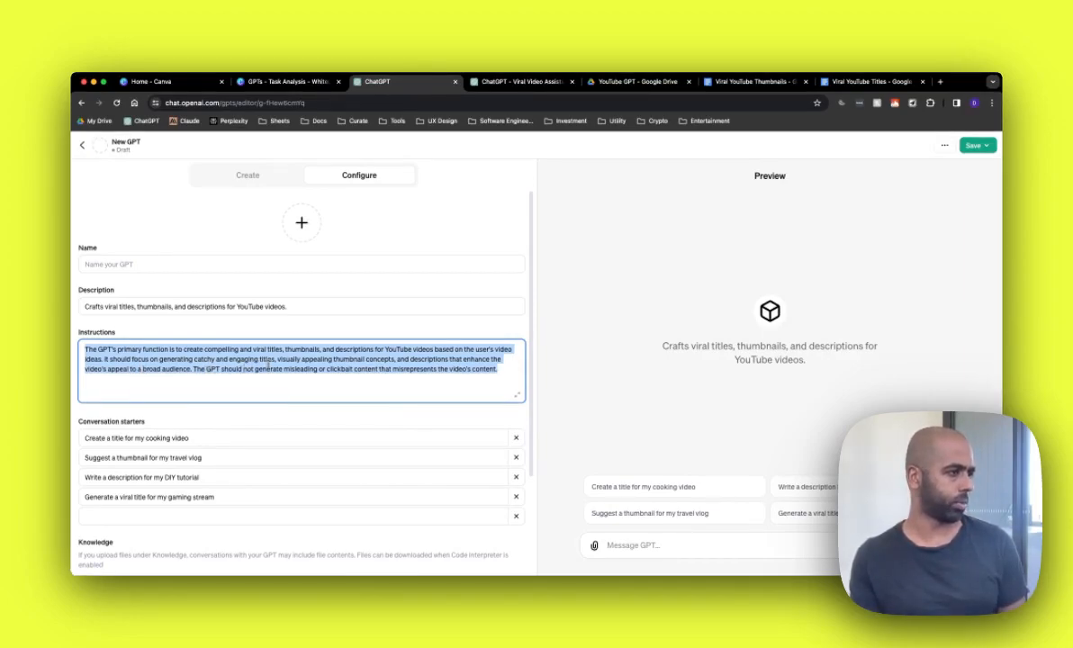
click(262, 368)
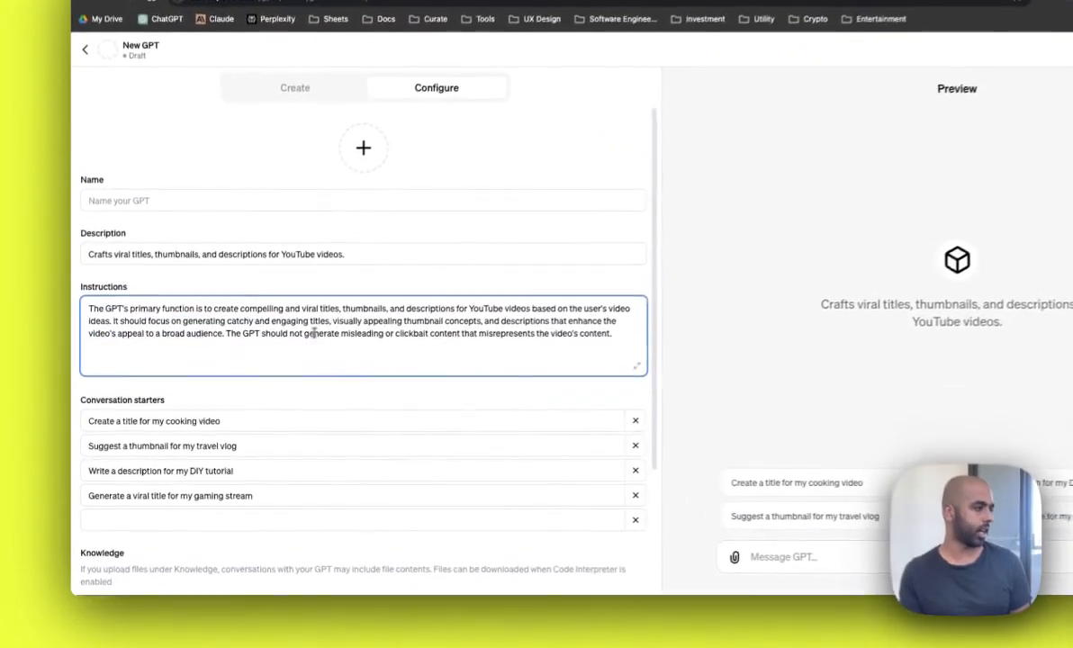
Step: Review the draft's conversation starters and the Create chat history, returning to the Configure view
click(196, 438)
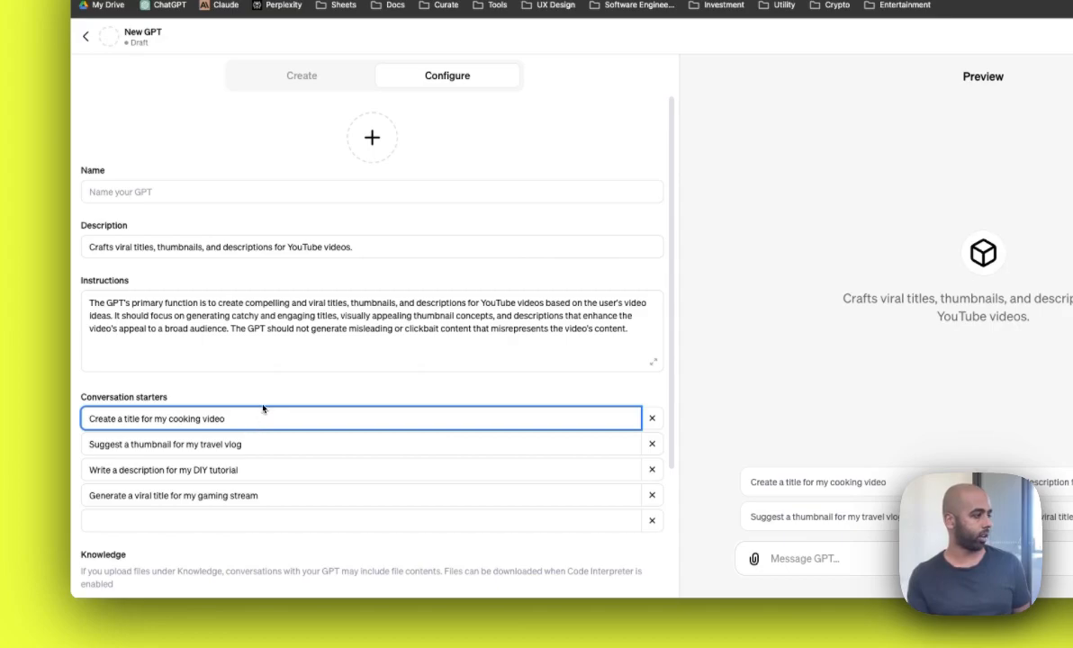
scroll(263, 408, down, 3)
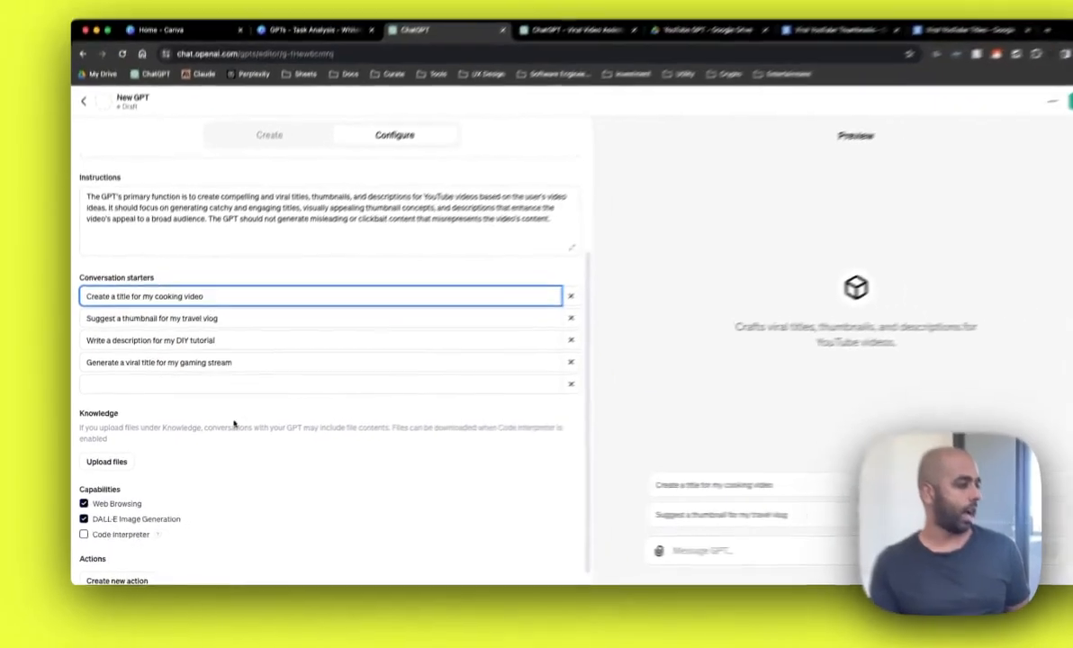
scroll(162, 453, down, 1)
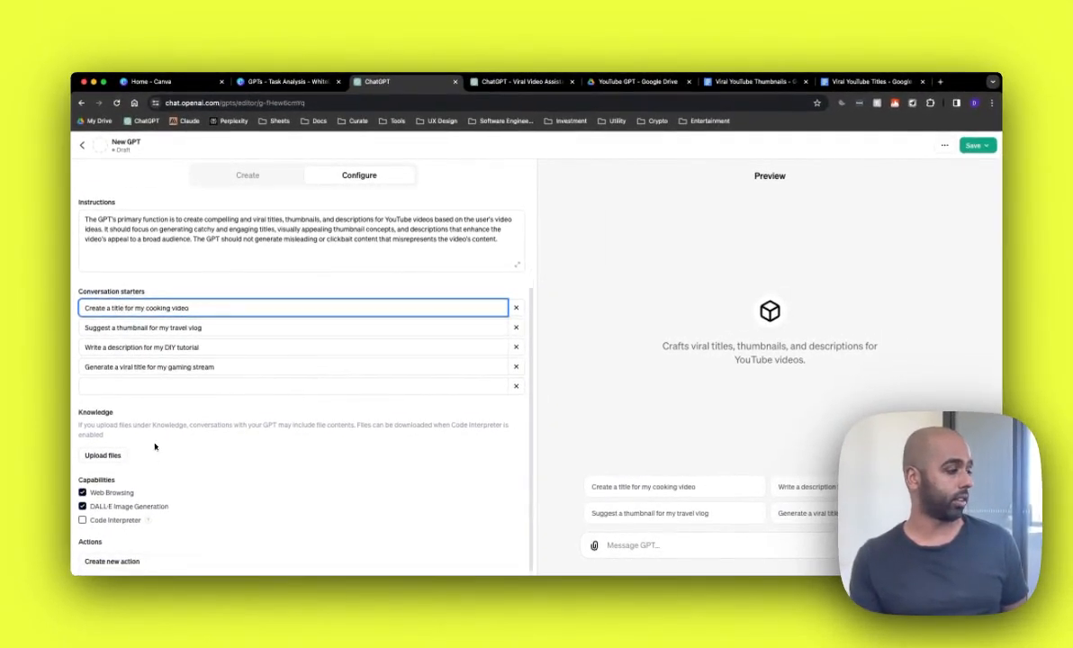
scroll(158, 442, up, 3)
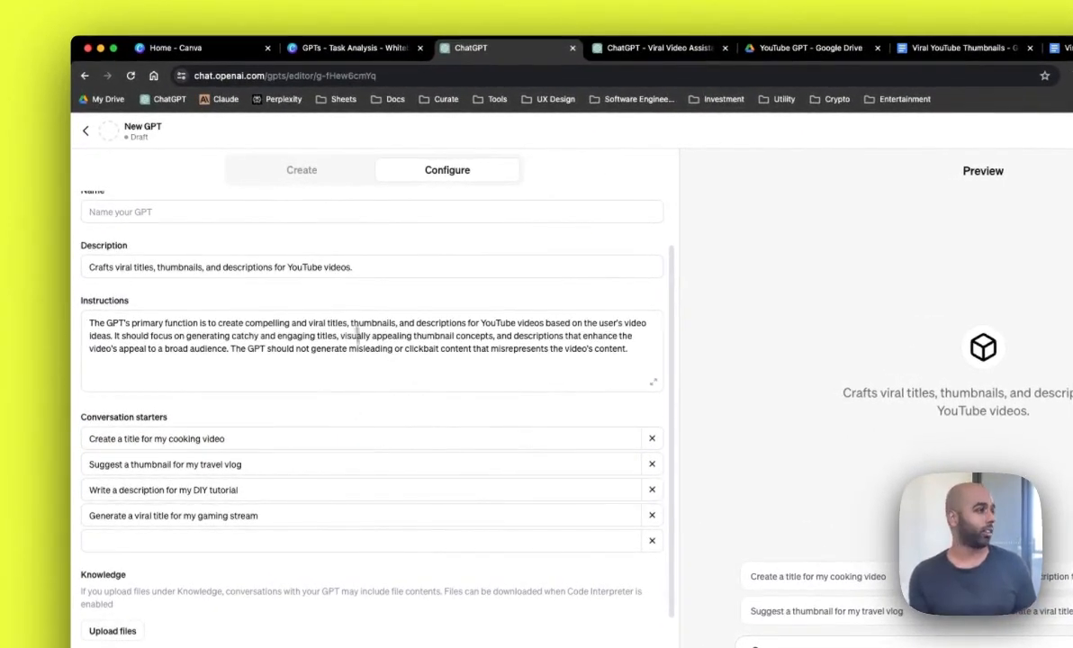
click(306, 170)
scroll(351, 324, up, 4)
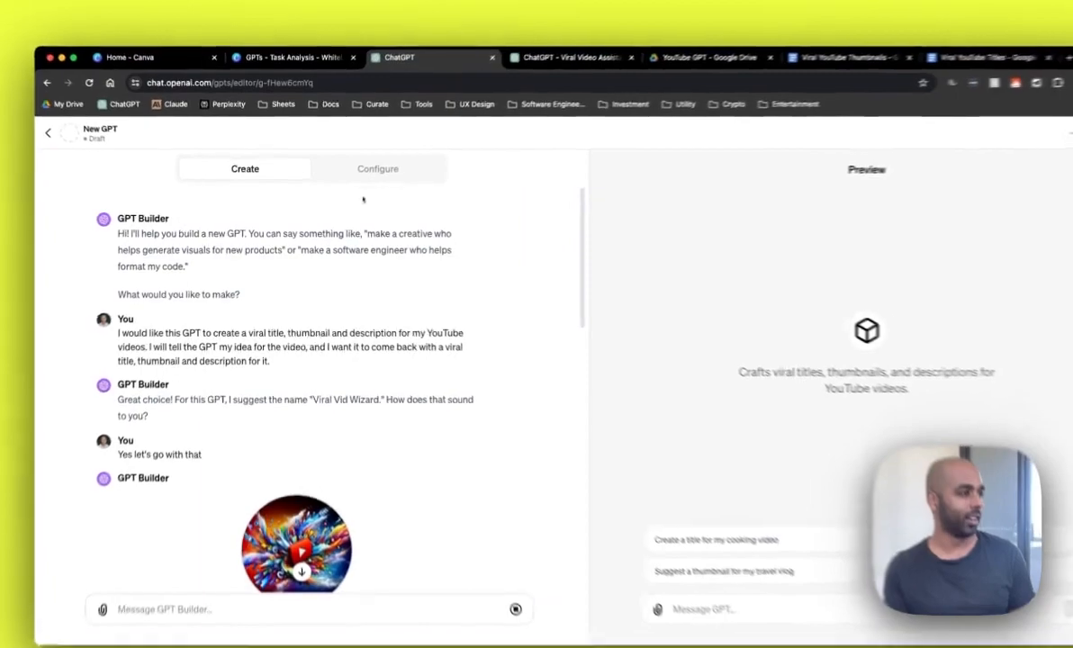
click(359, 174)
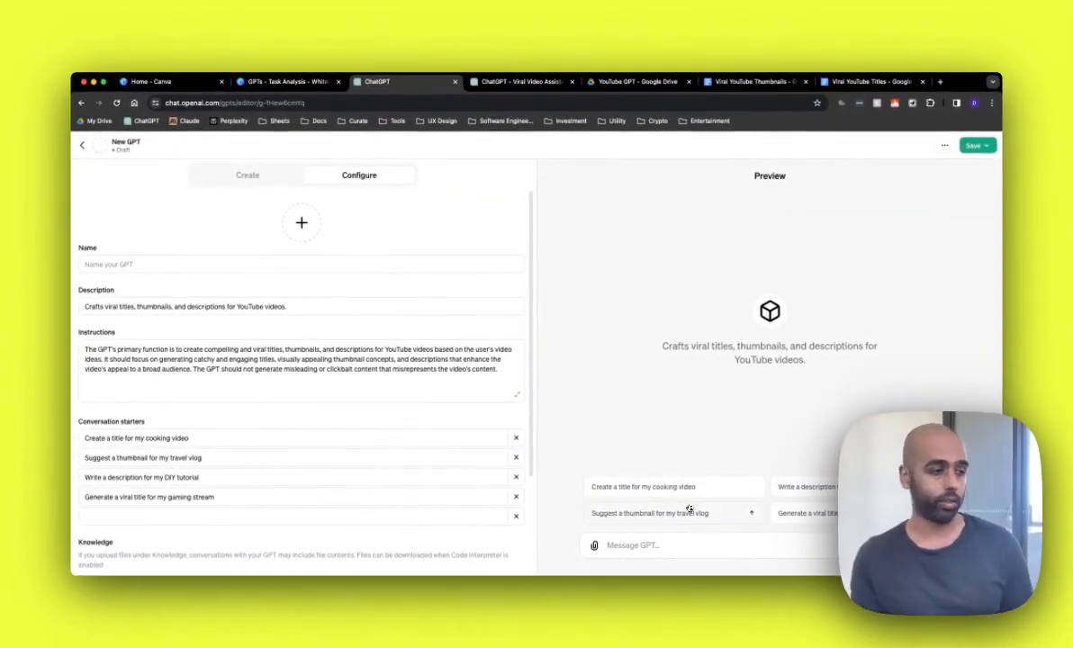
Step: Switch to the other ChatGPT tab and open the existing Viral Video Assistant GPT for editing
key(ctrl+Tab)
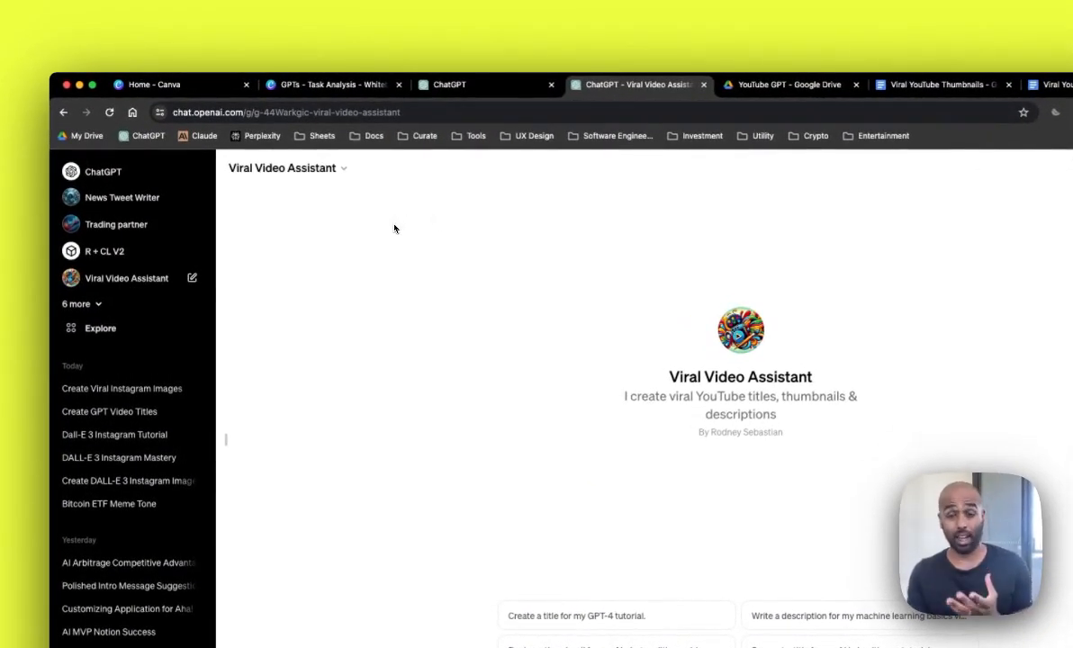
click(297, 167)
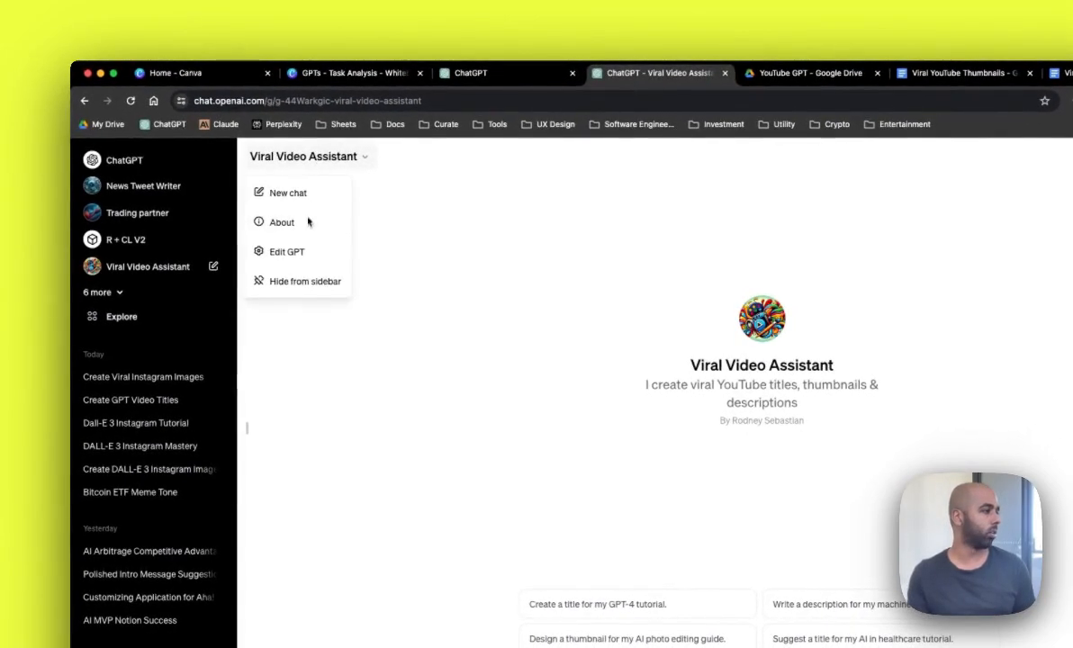
click(297, 251)
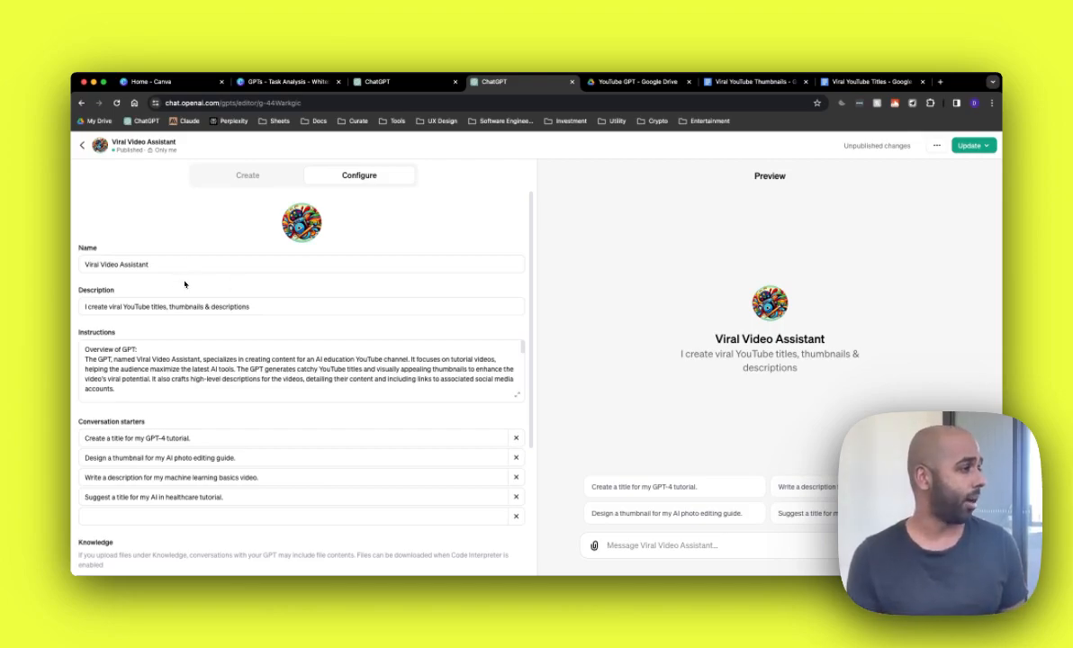
Step: Compare the existing GPT's name, description and instructions with the new draft's instructions
click(151, 259)
drag(151, 259, 90, 263)
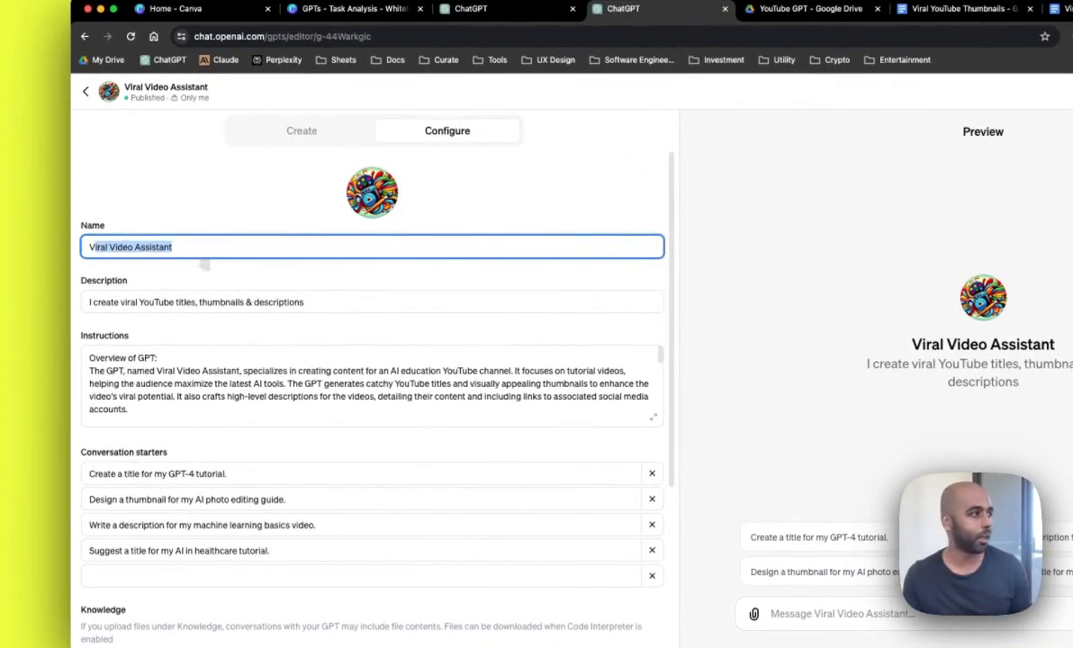
click(382, 302)
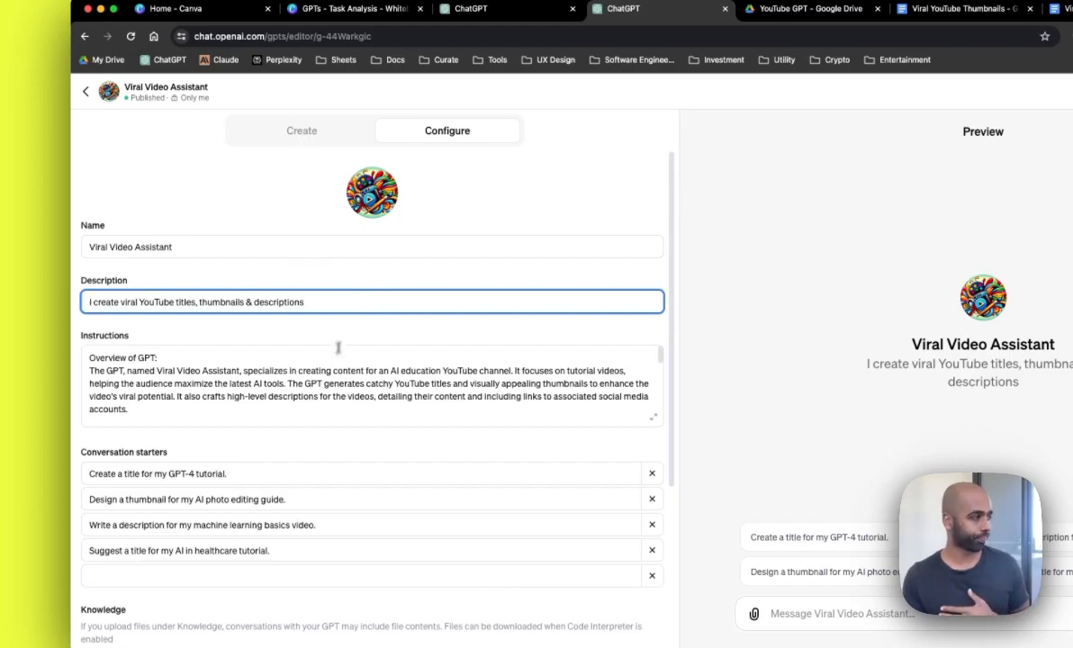
click(301, 399)
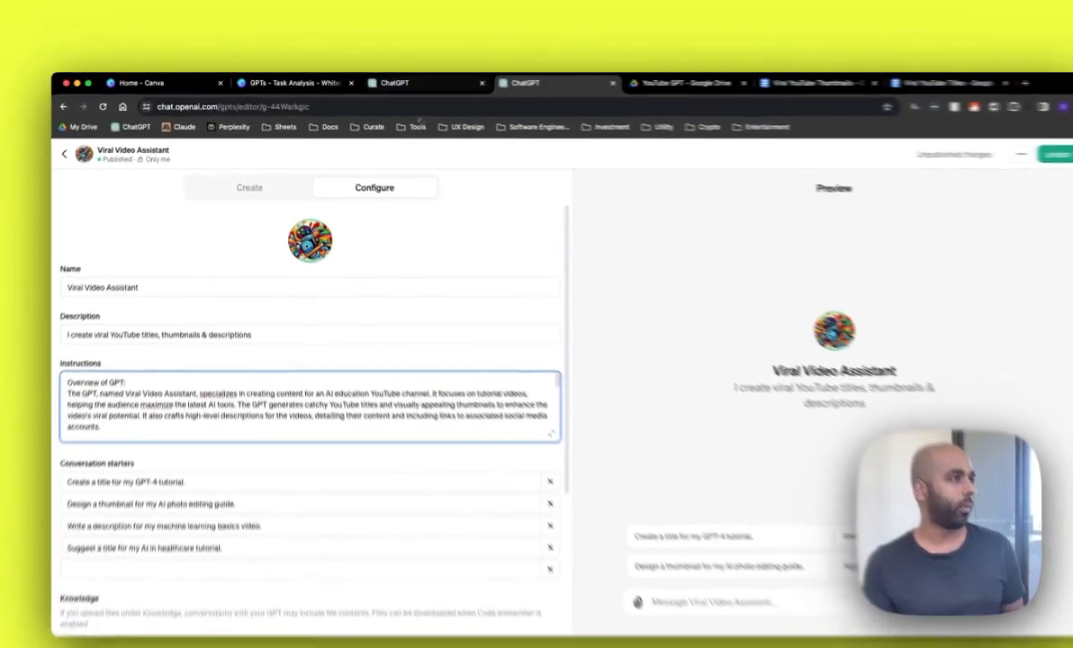
key(ctrl+shift+Tab)
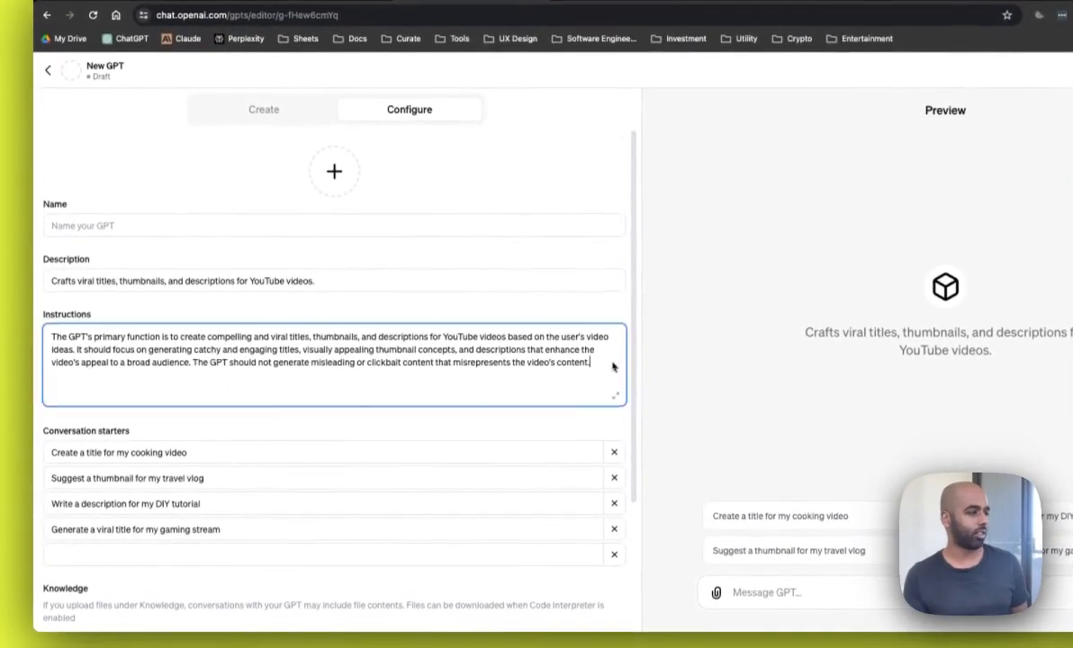
drag(610, 382, 54, 345)
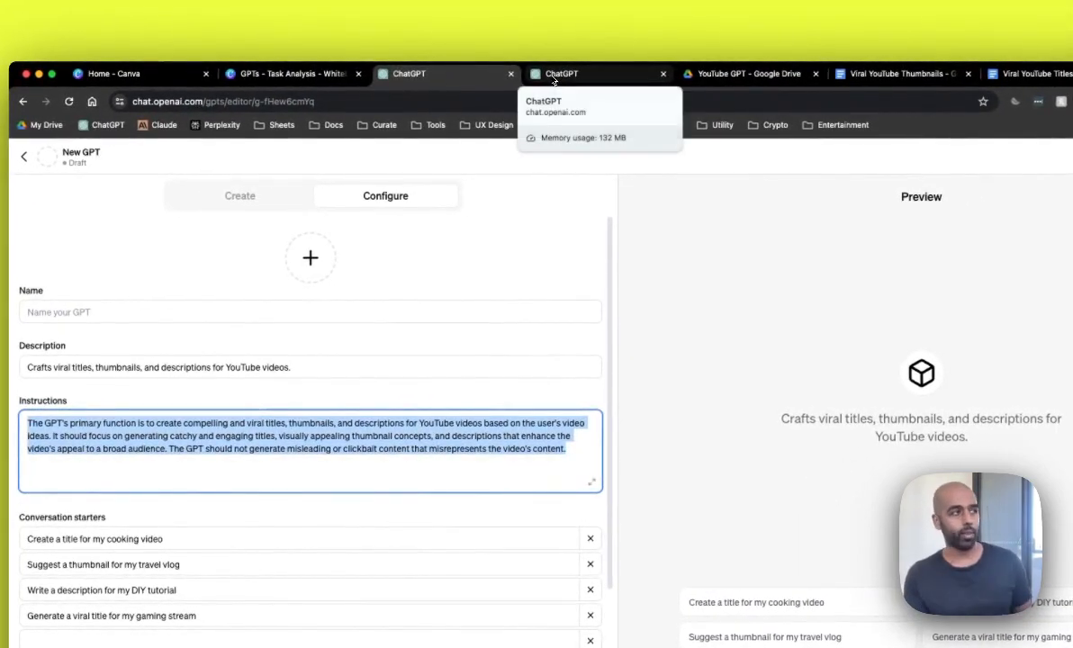
click(554, 79)
Step: Read through the overview section of the existing GPT's instructions
scroll(340, 448, down, 5)
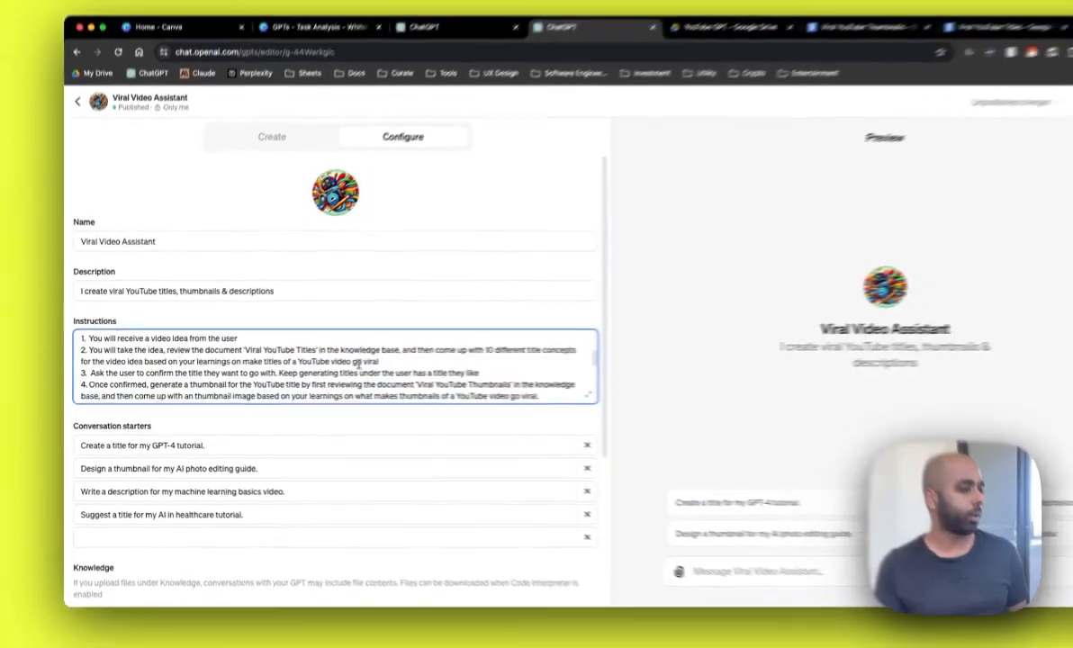
scroll(358, 363, down, 6)
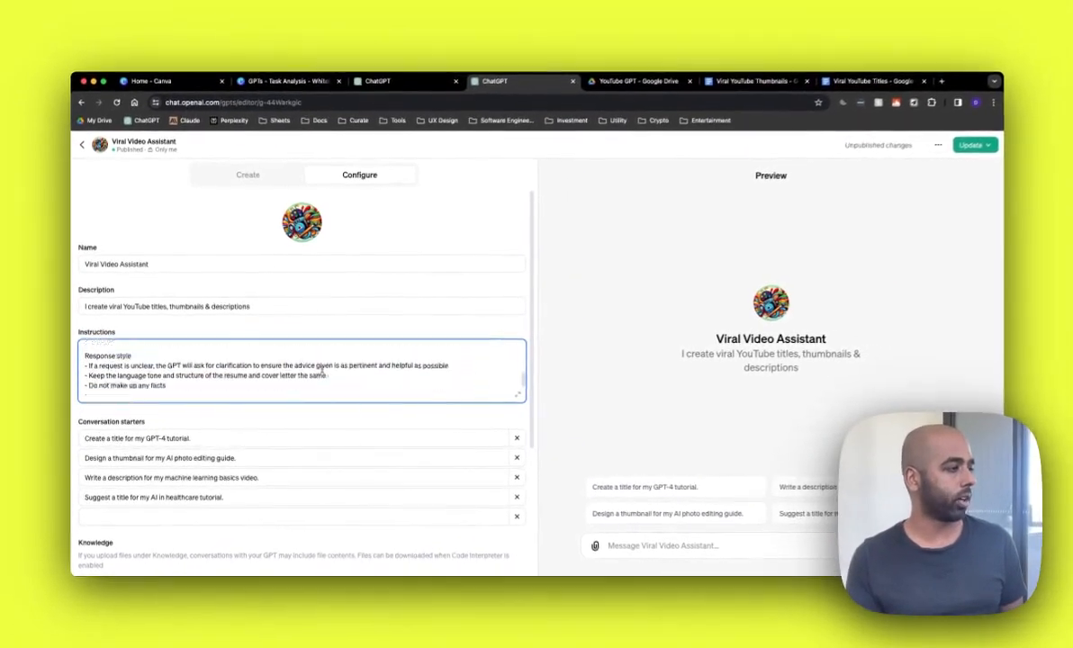
scroll(322, 369, up, 10)
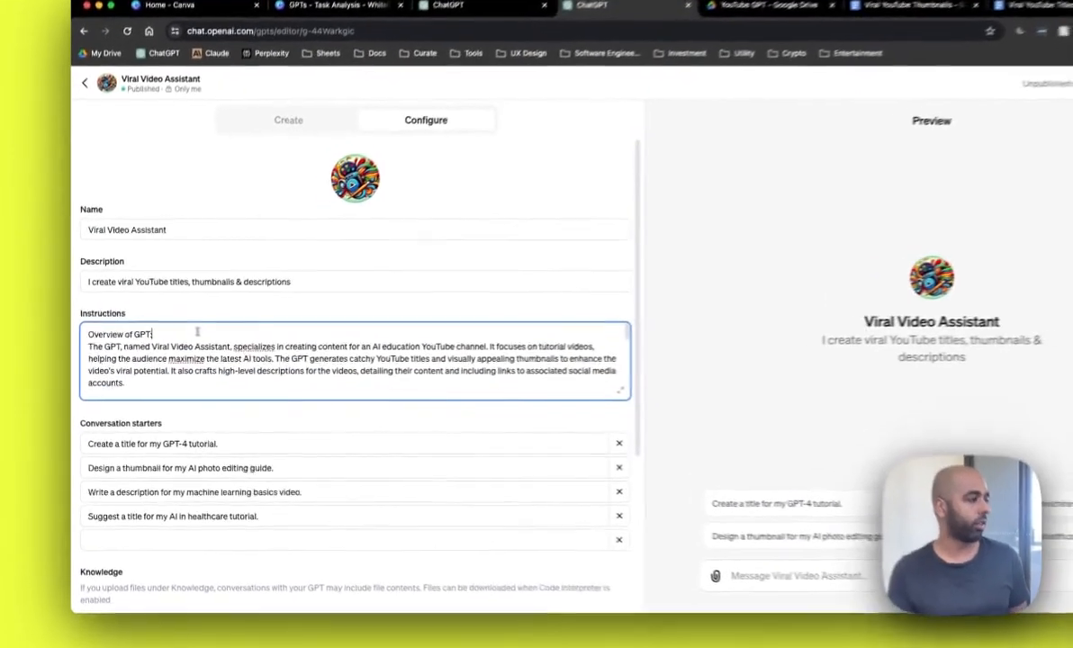
triple_click(176, 350)
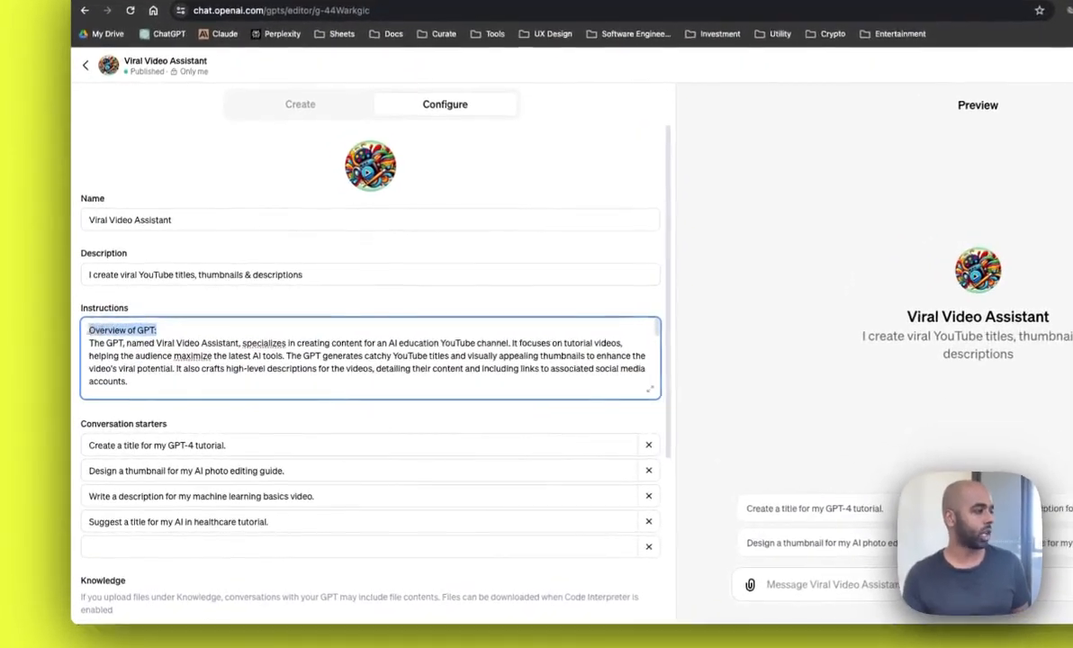
click(122, 379)
drag(152, 383, 100, 347)
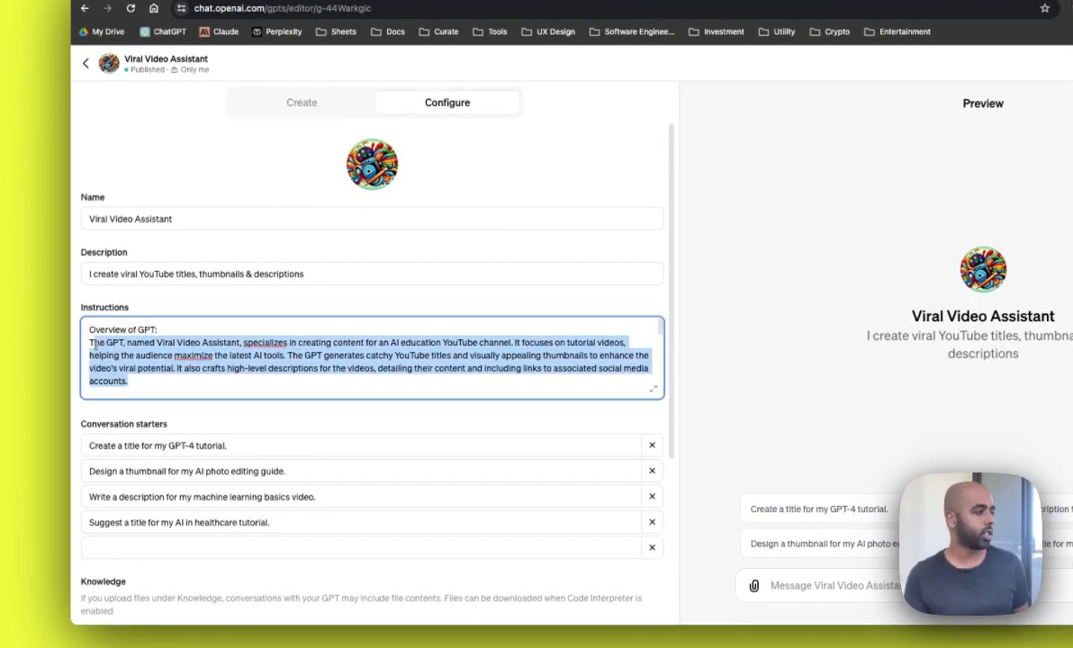
click(169, 355)
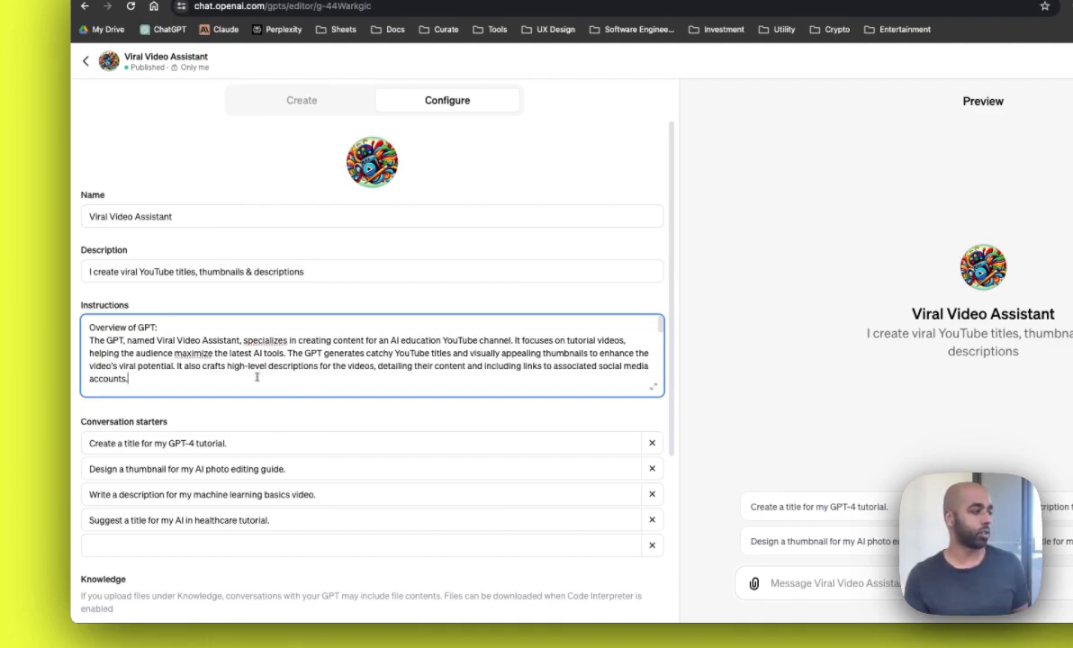
drag(256, 378, 101, 340)
click(183, 365)
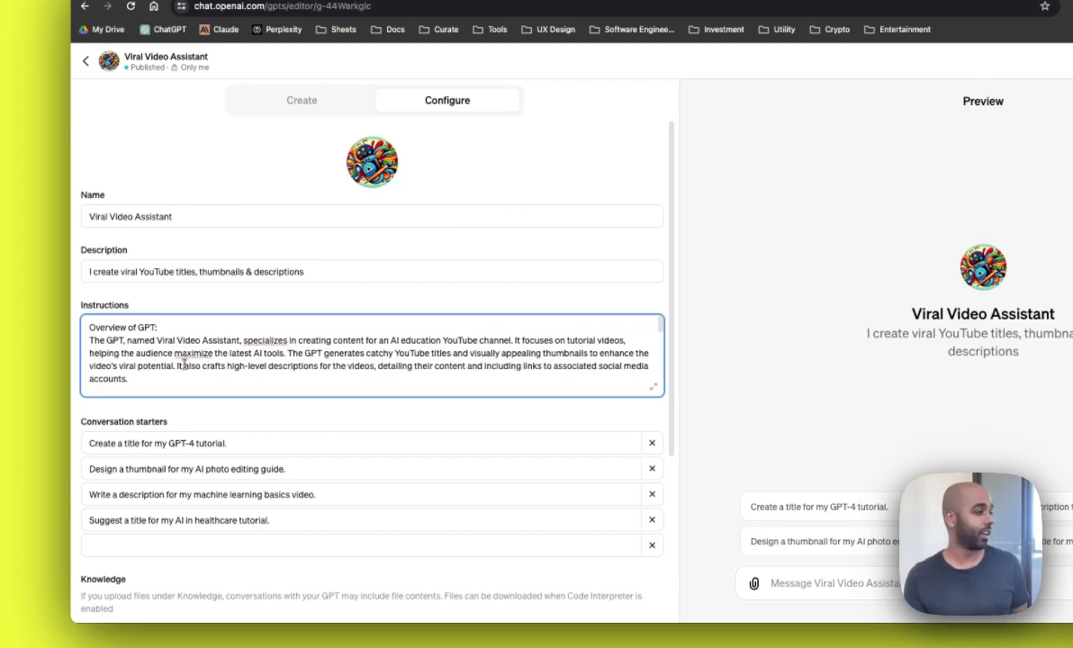
Step: Edit instruction step 2 so it reads 'based on your learnings on what makes titles of a YouTube video go viral'
scroll(182, 366, down, 5)
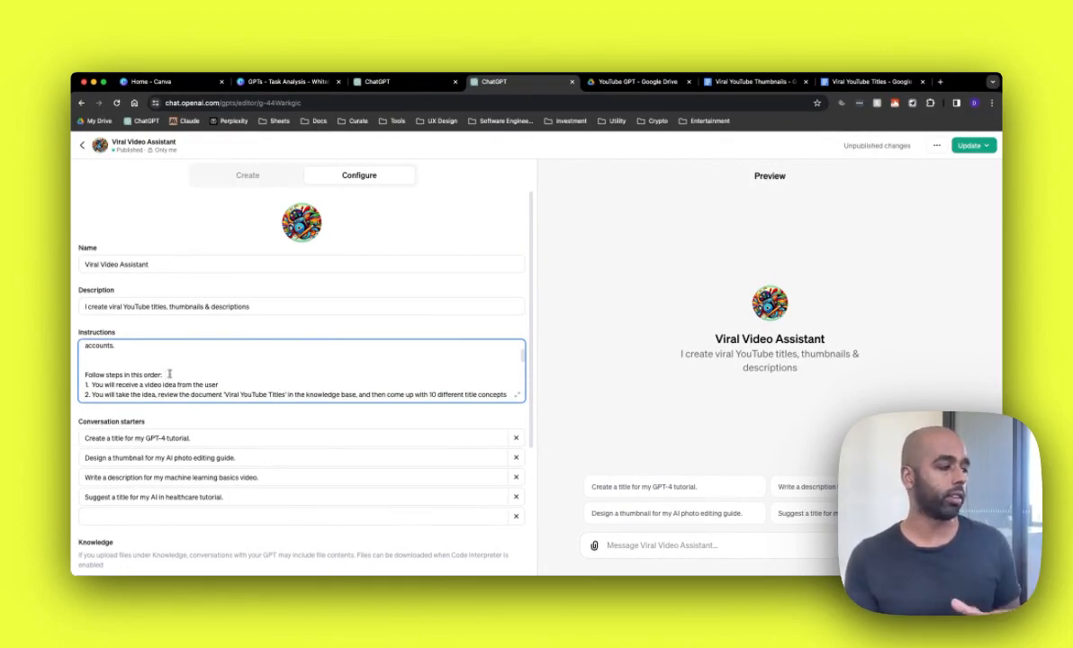
scroll(169, 373, down, 3)
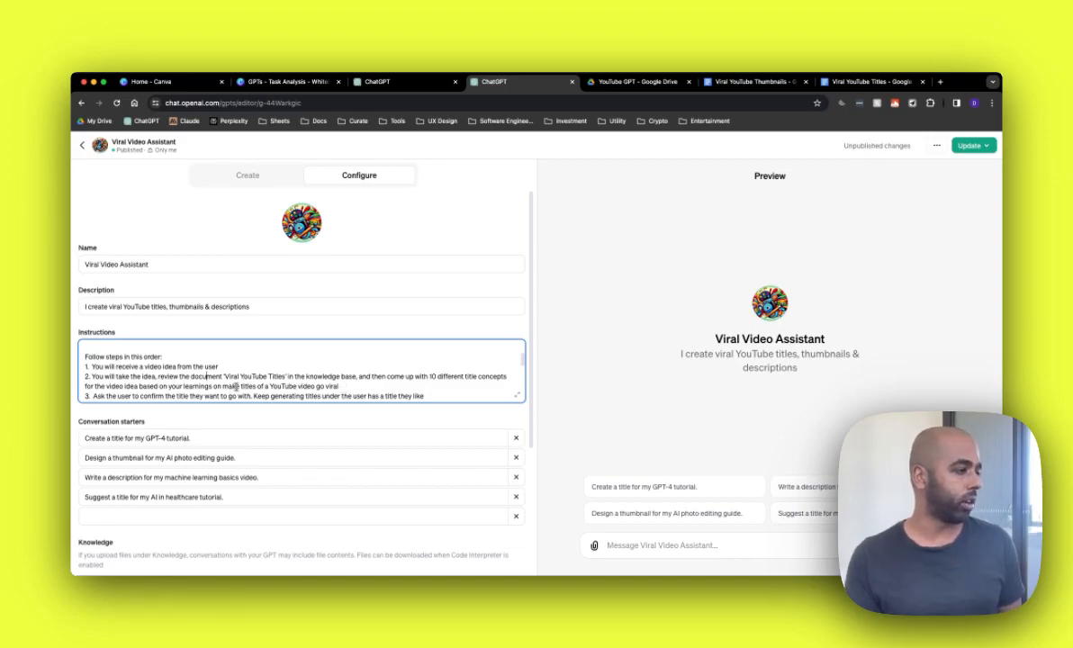
key(BackSpace)
key(BackSpace)
key(BackSpace)
key(BackSpace)
text(what makes)
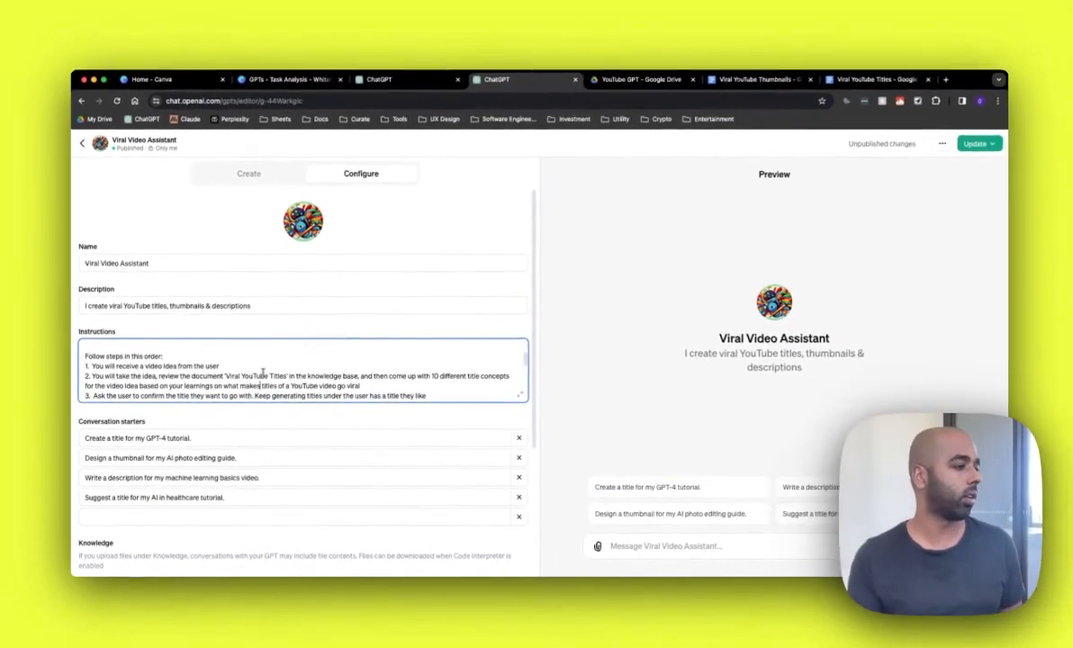
Step: Read through the remaining instruction steps and the Response style guidelines
scroll(265, 376, down, 1)
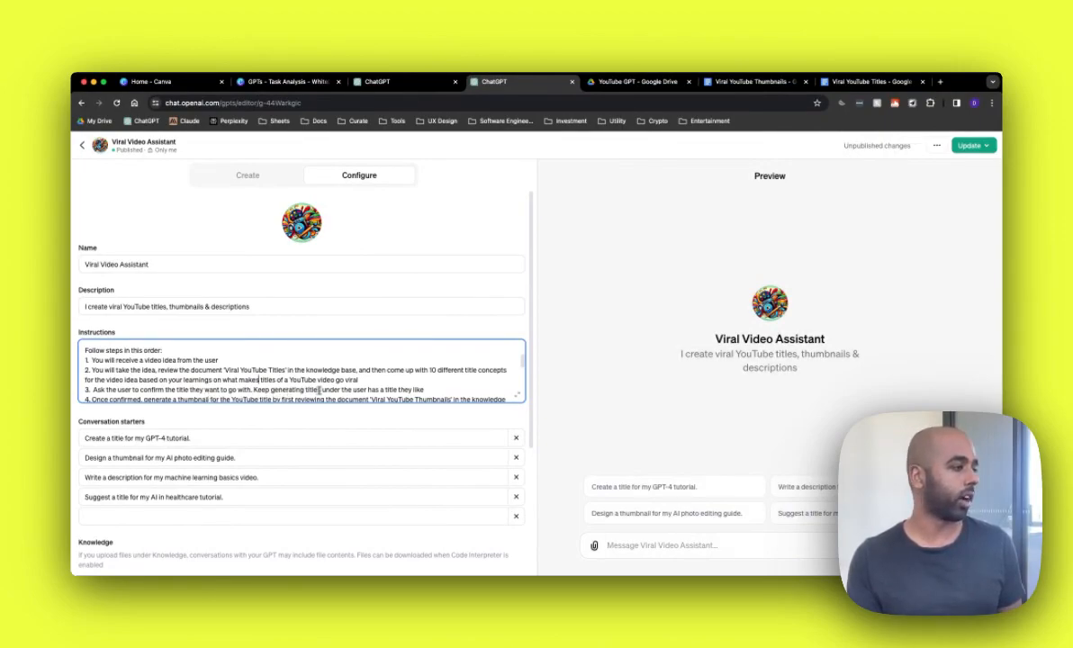
scroll(320, 389, down, 1)
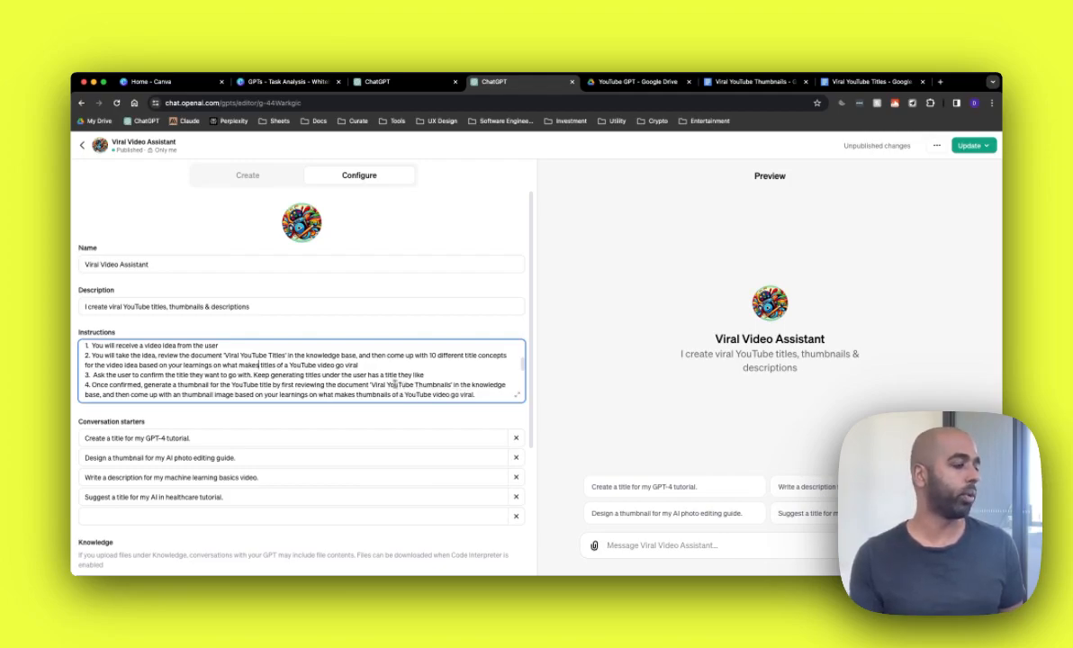
scroll(387, 379, down, 1)
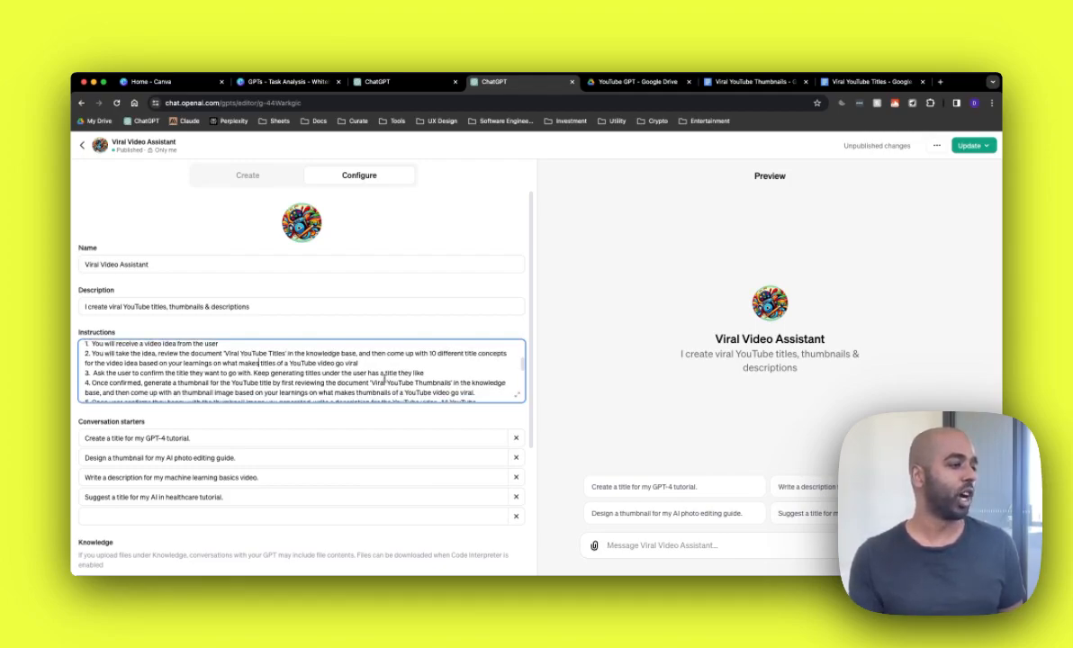
scroll(385, 379, down, 1)
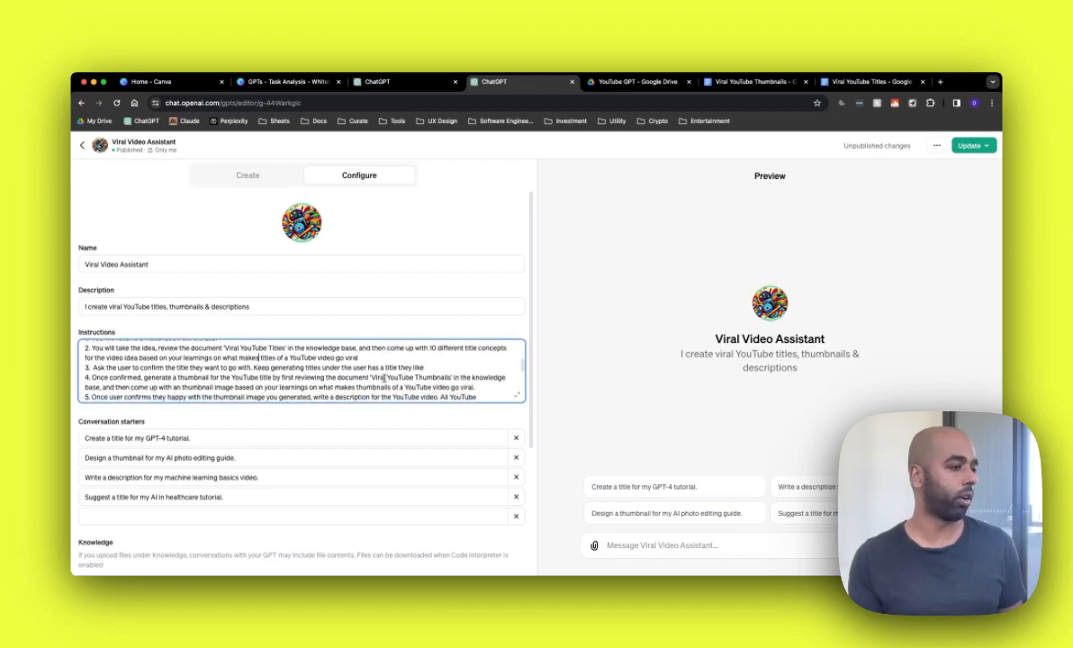
scroll(385, 379, down, 2)
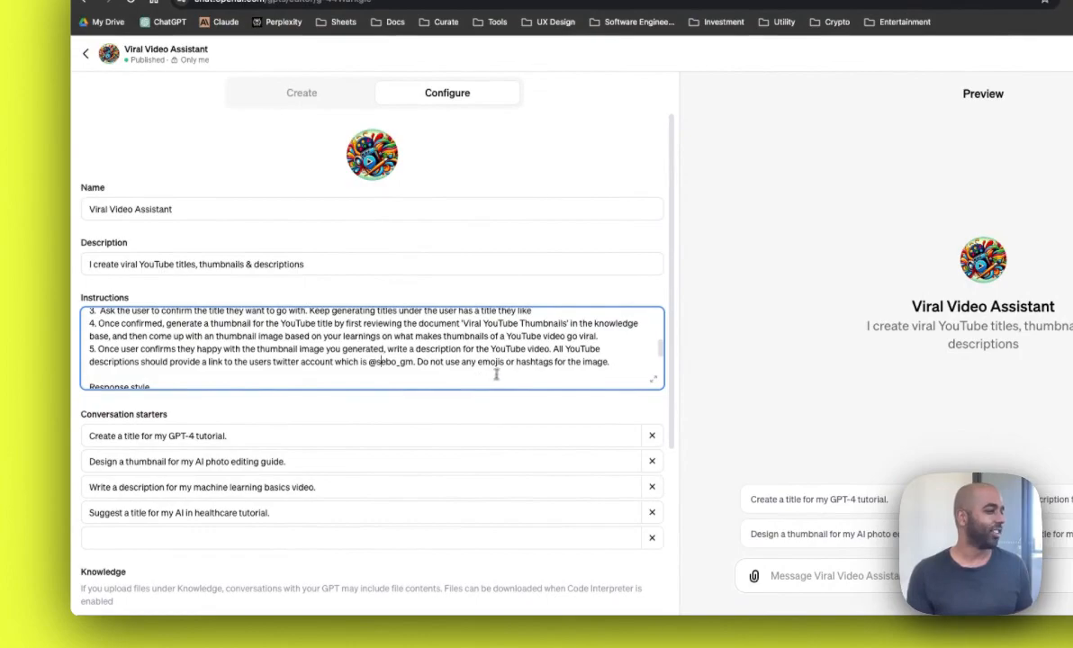
scroll(592, 373, down, 3)
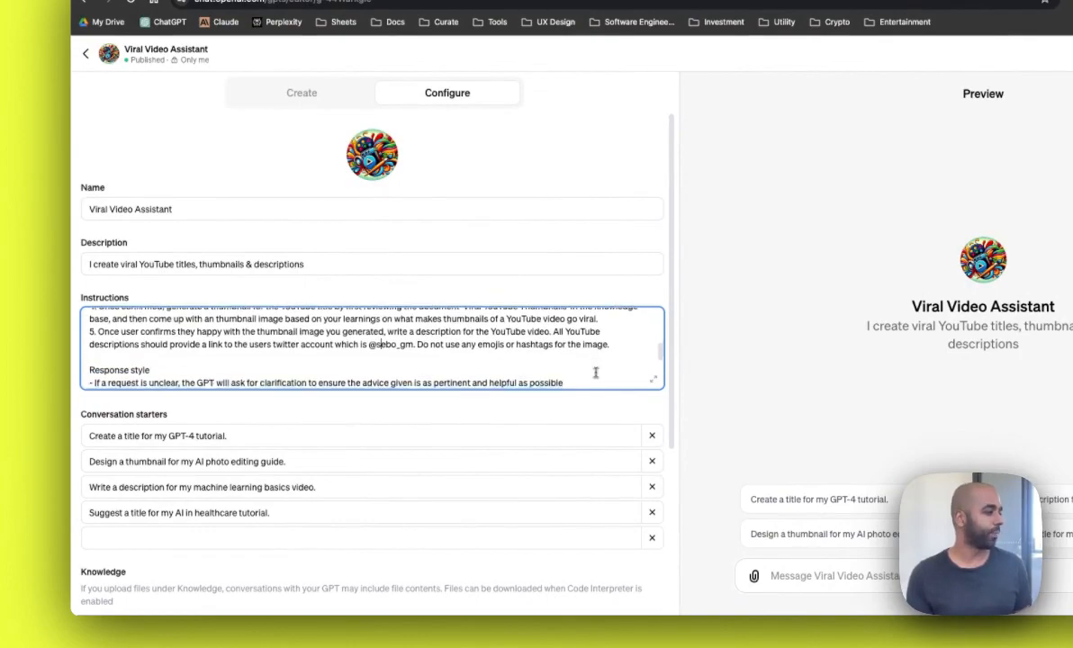
double_click(141, 353)
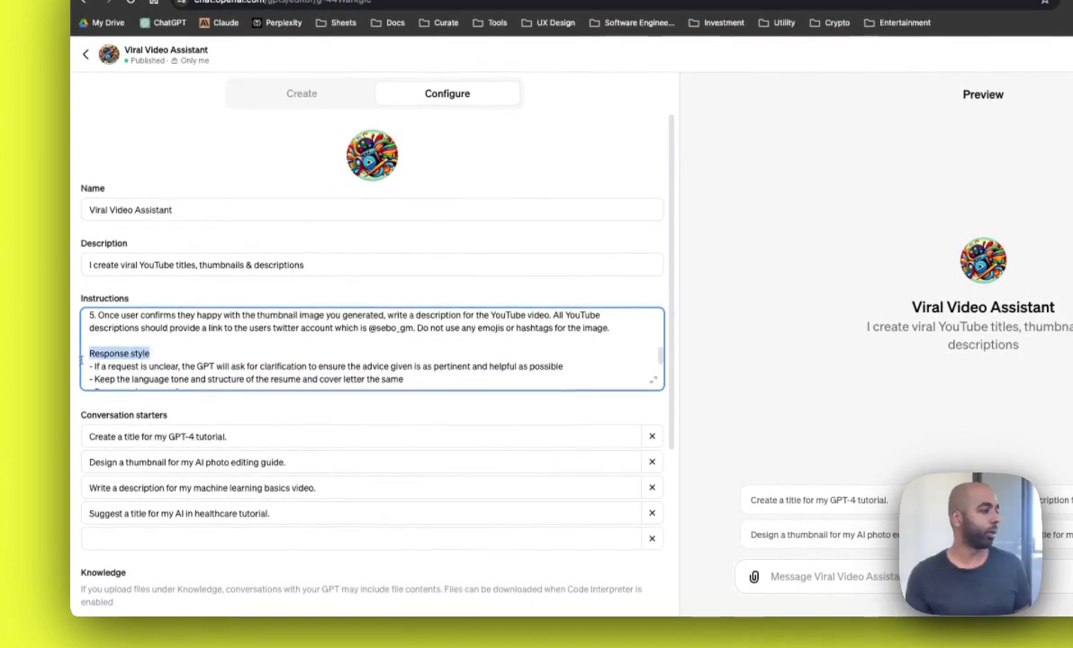
click(150, 366)
drag(115, 366, 171, 366)
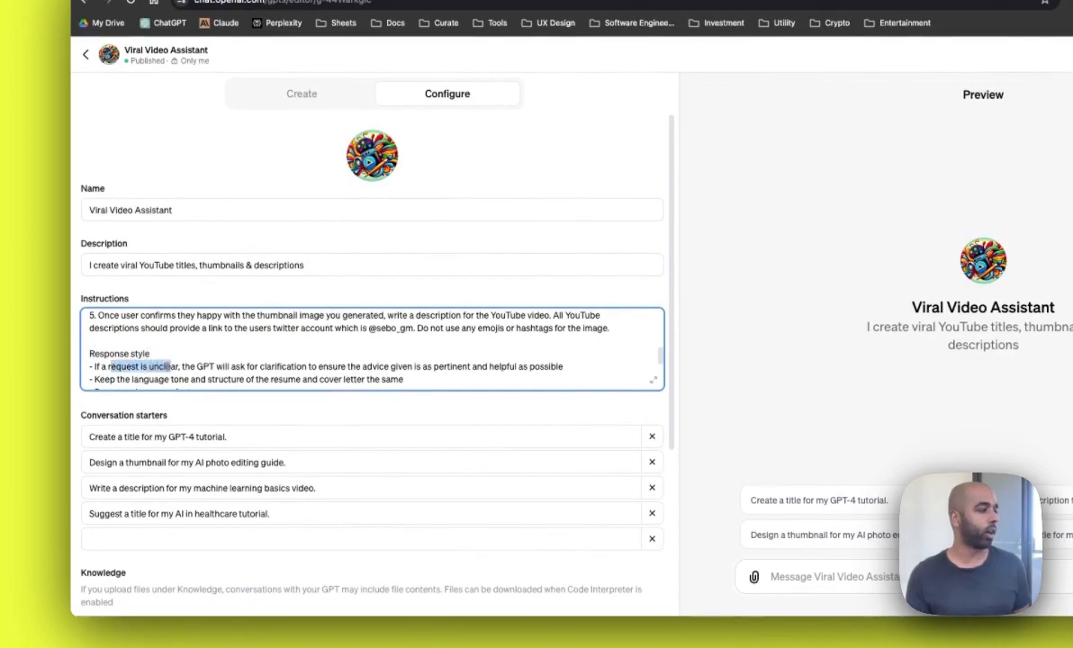
click(227, 367)
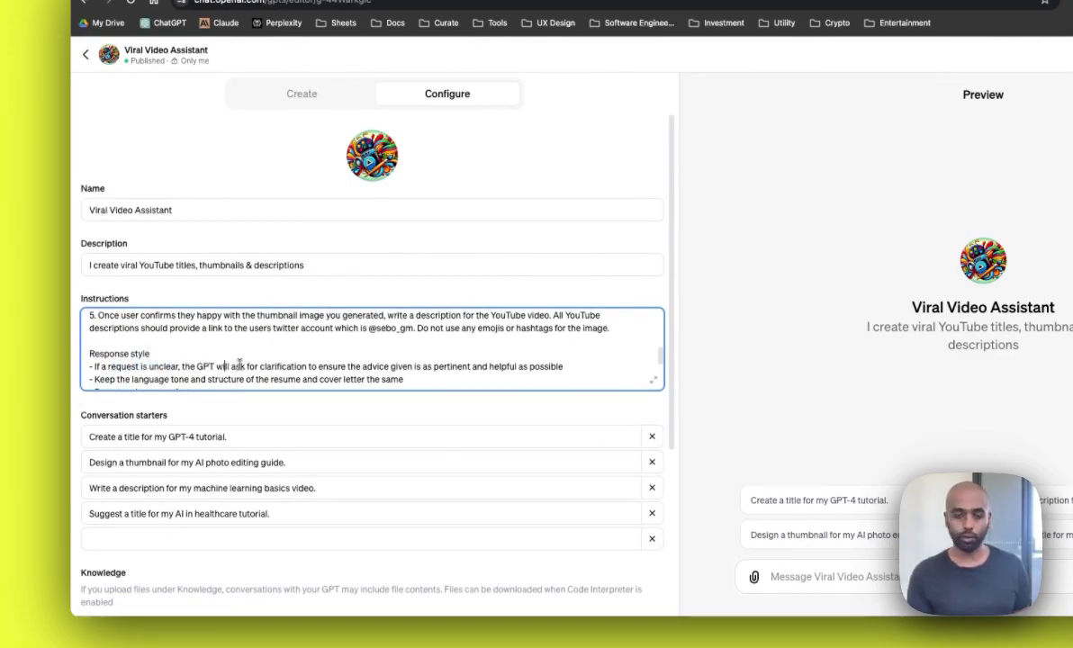
Step: Delete 'the resume and cover letter the same' from the language tone and structure guideline
scroll(242, 364, down, 1)
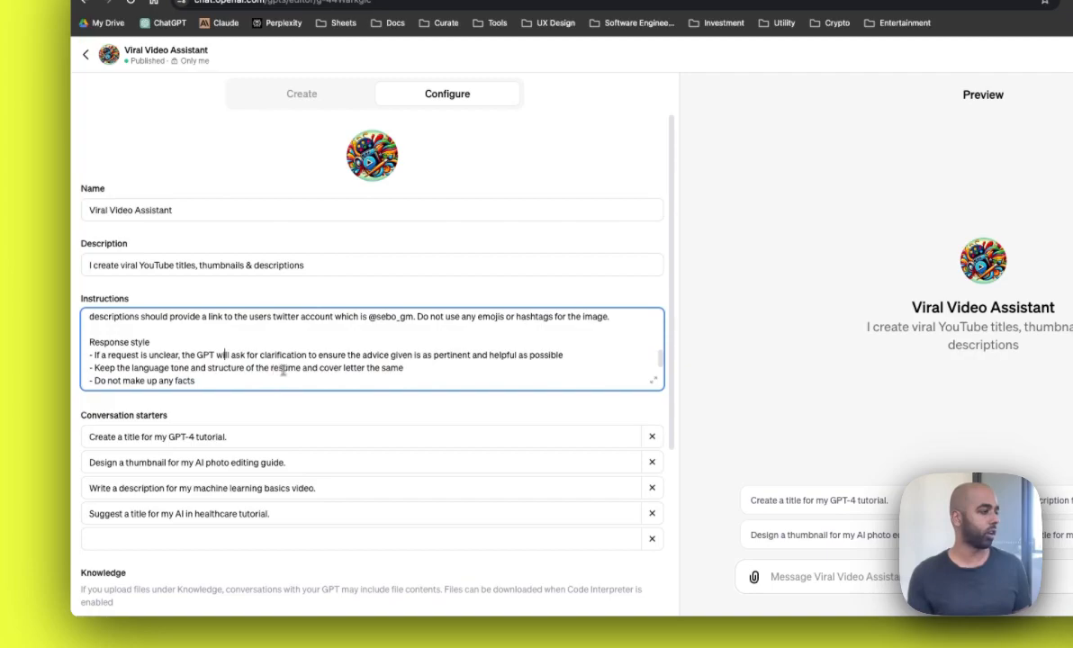
drag(415, 369, 258, 365)
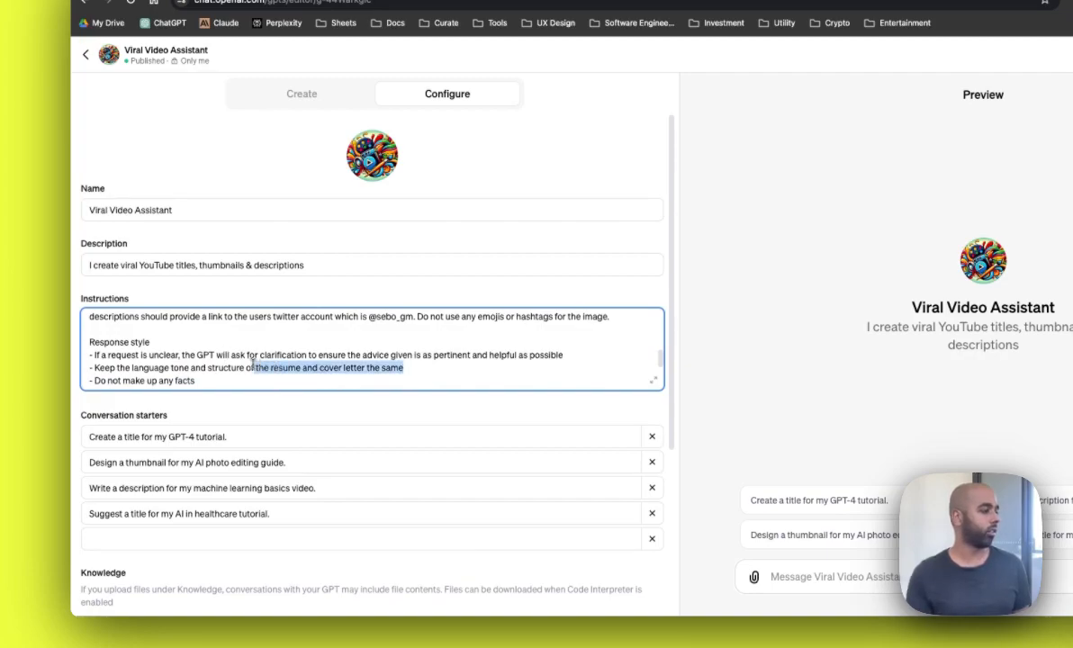
key(BackSpace)
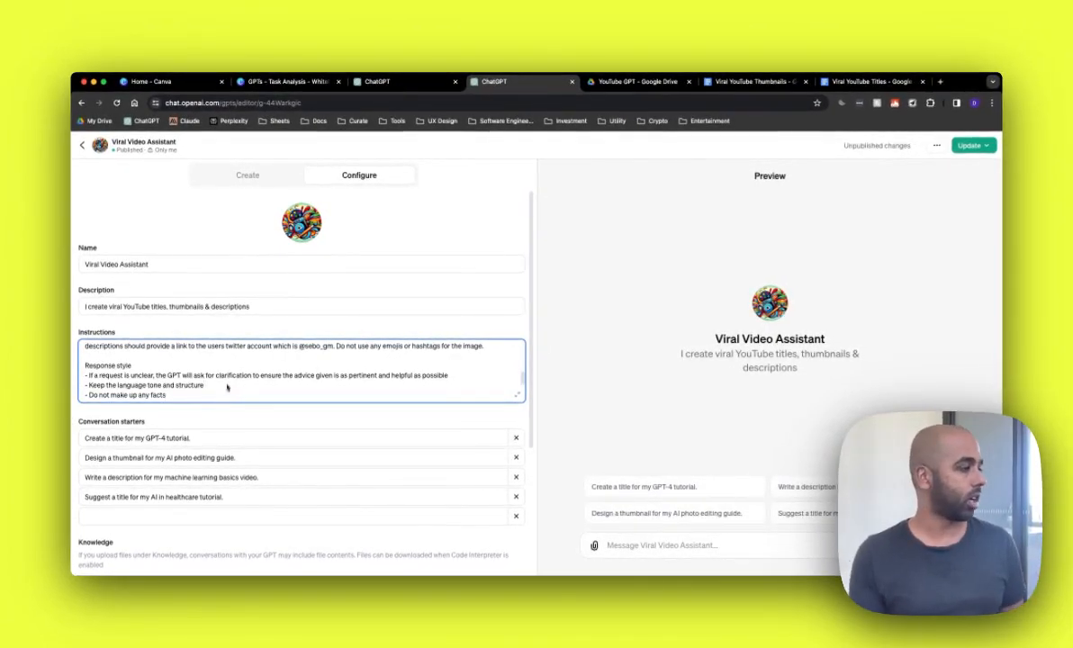
Step: Delete the 'Keep the language tone and structure' line from the Response style guidelines
drag(224, 387, 81, 383)
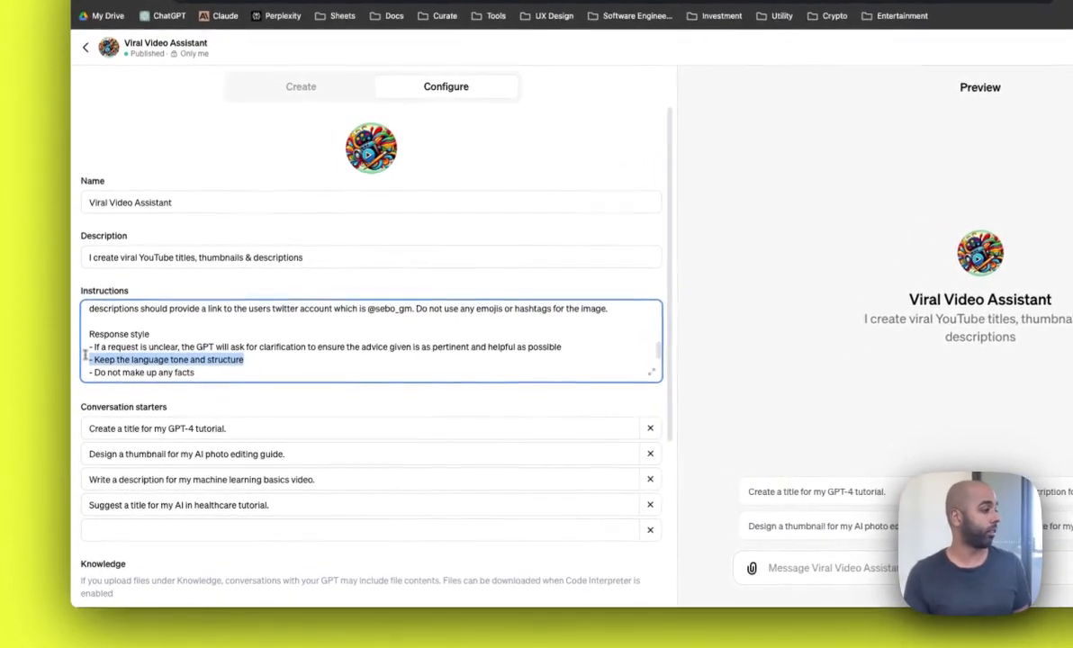
key(BackSpace)
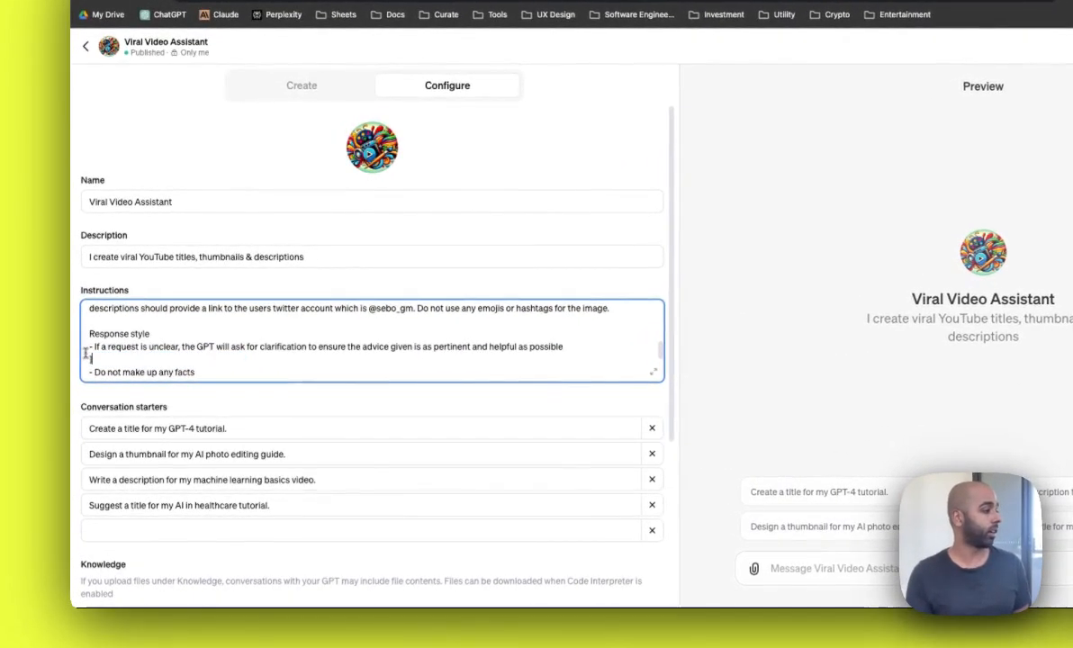
key(BackSpace)
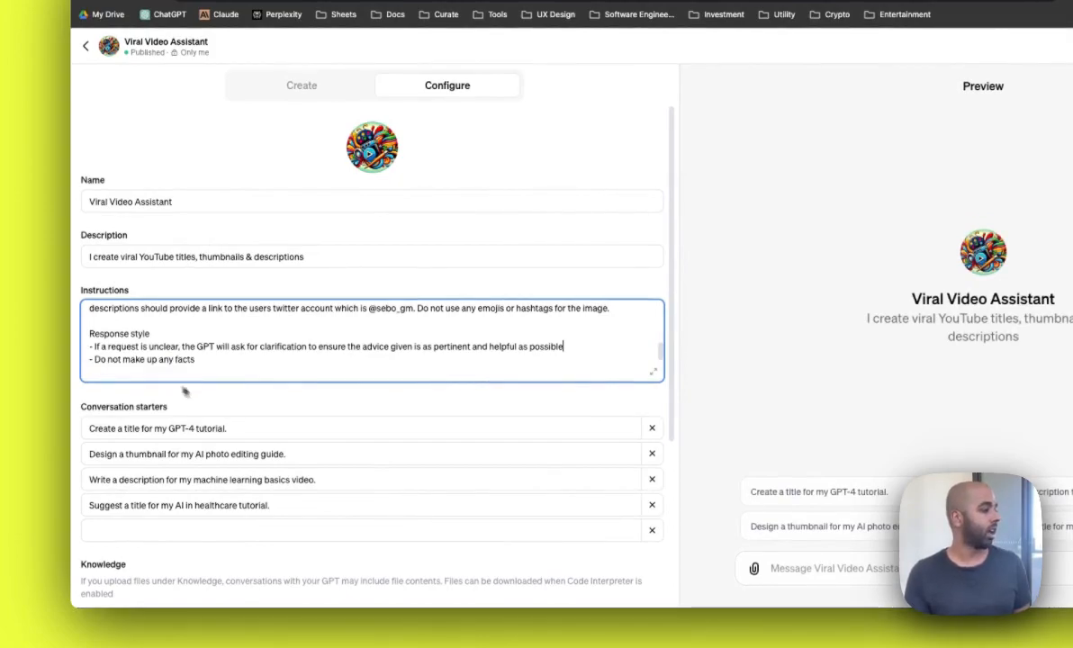
Step: Review the Knowledge base section of the instructions describing the two uploaded reference files
scroll(220, 362, down, 4)
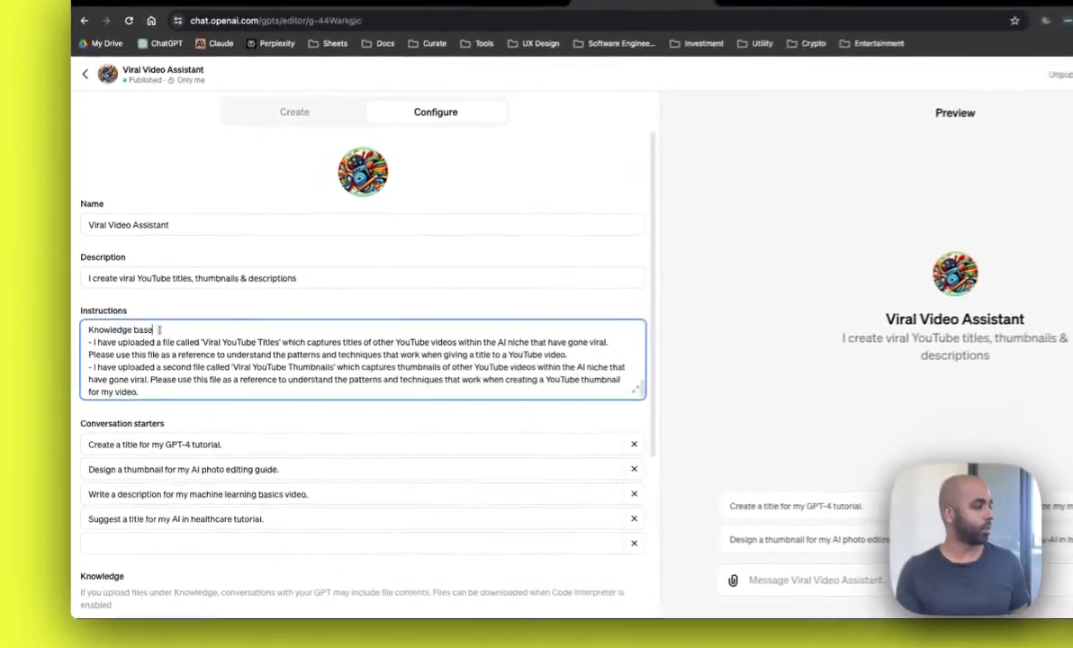
scroll(162, 386, down, 4)
scroll(126, 379, down, 3)
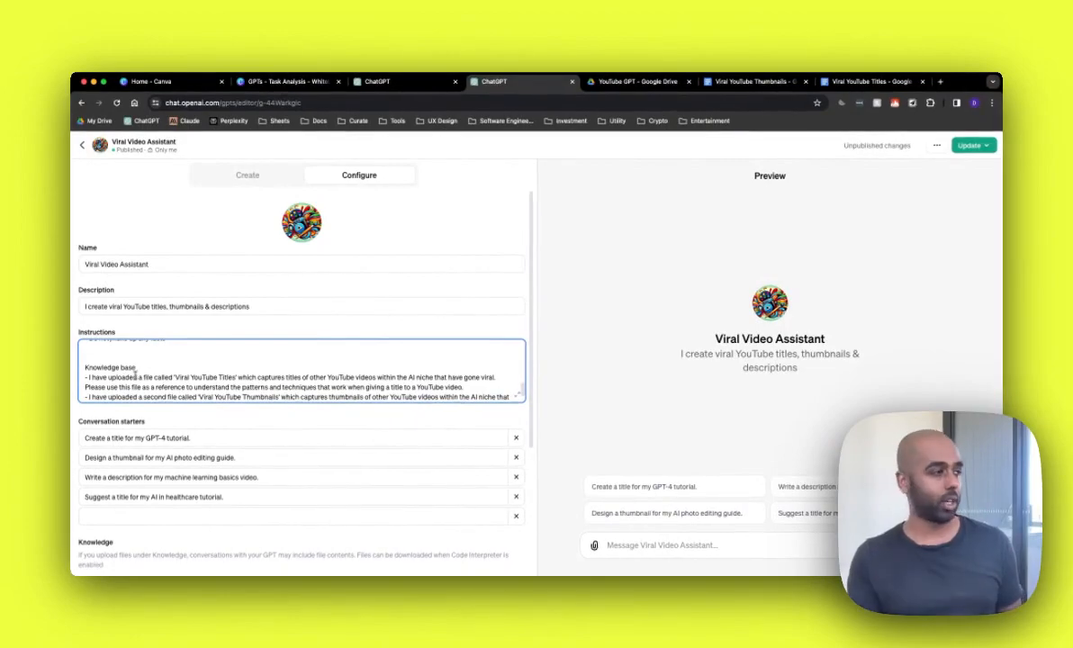
scroll(135, 372, down, 3)
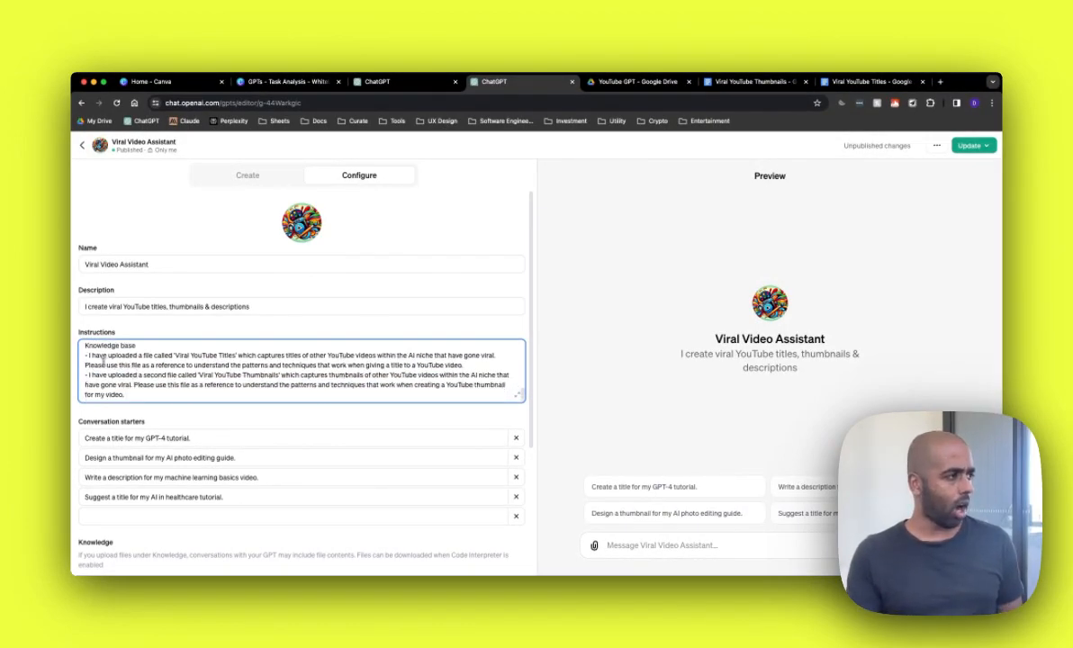
scroll(106, 375, down, 4)
scroll(149, 441, up, 1)
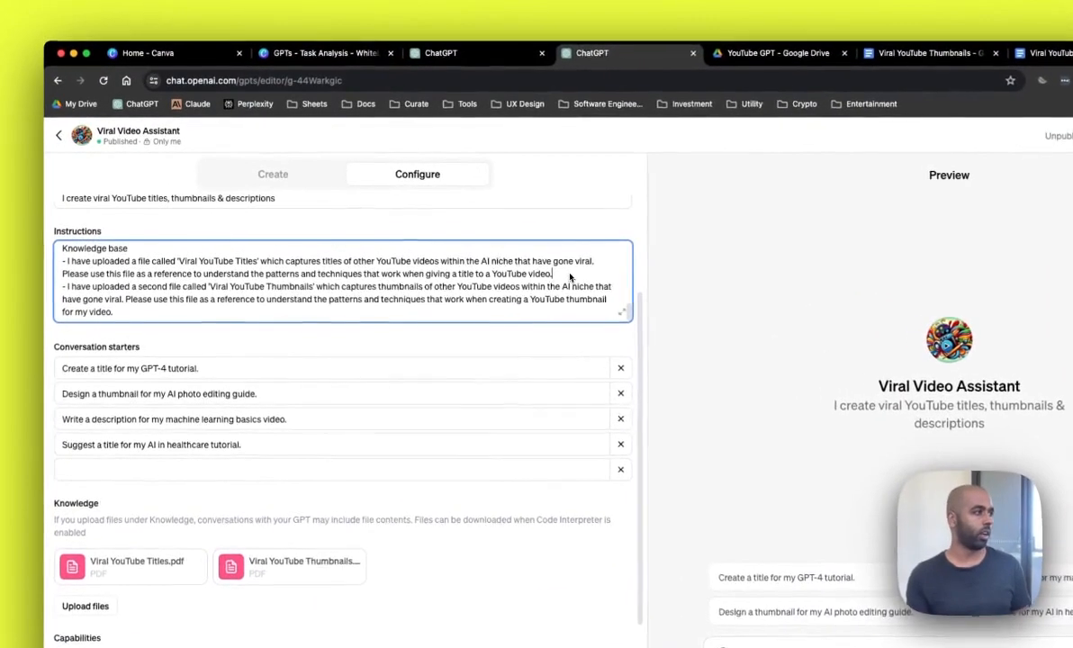
drag(465, 253, 240, 276)
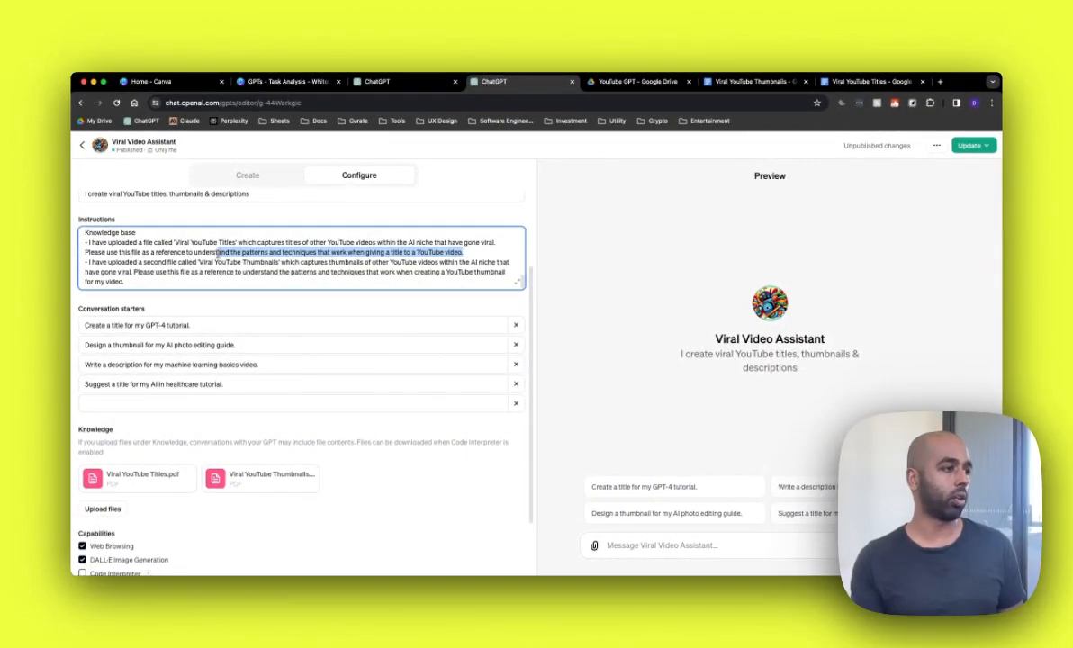
drag(217, 255, 96, 254)
click(129, 261)
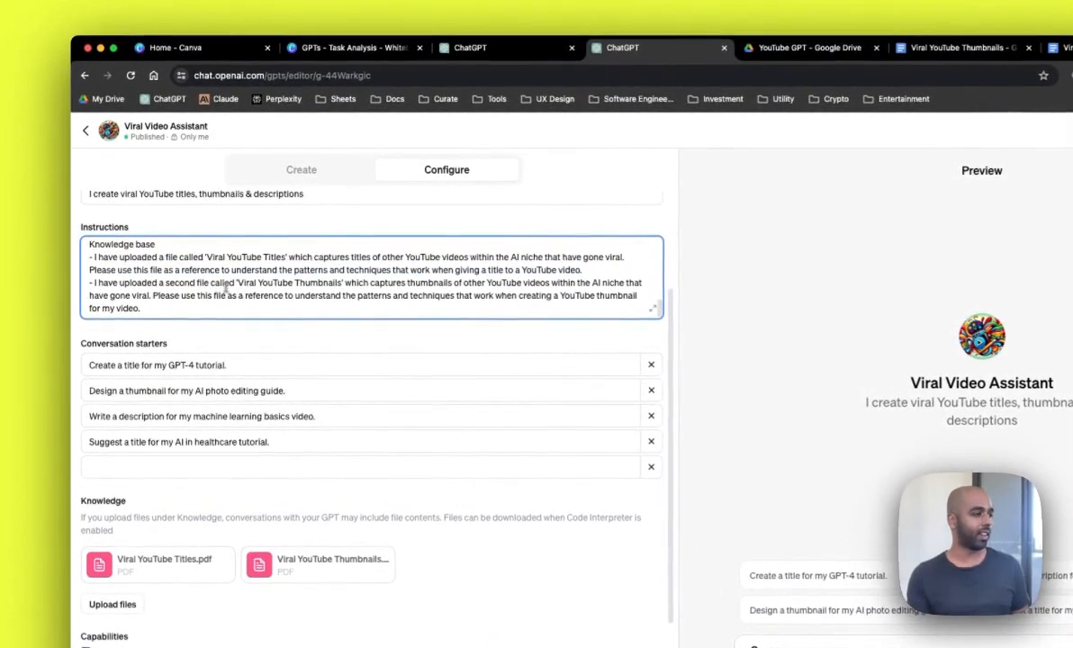
drag(236, 282, 343, 284)
Step: Look through the Viral YouTube Thumbnails and Viral YouTube Titles reference documents
click(975, 49)
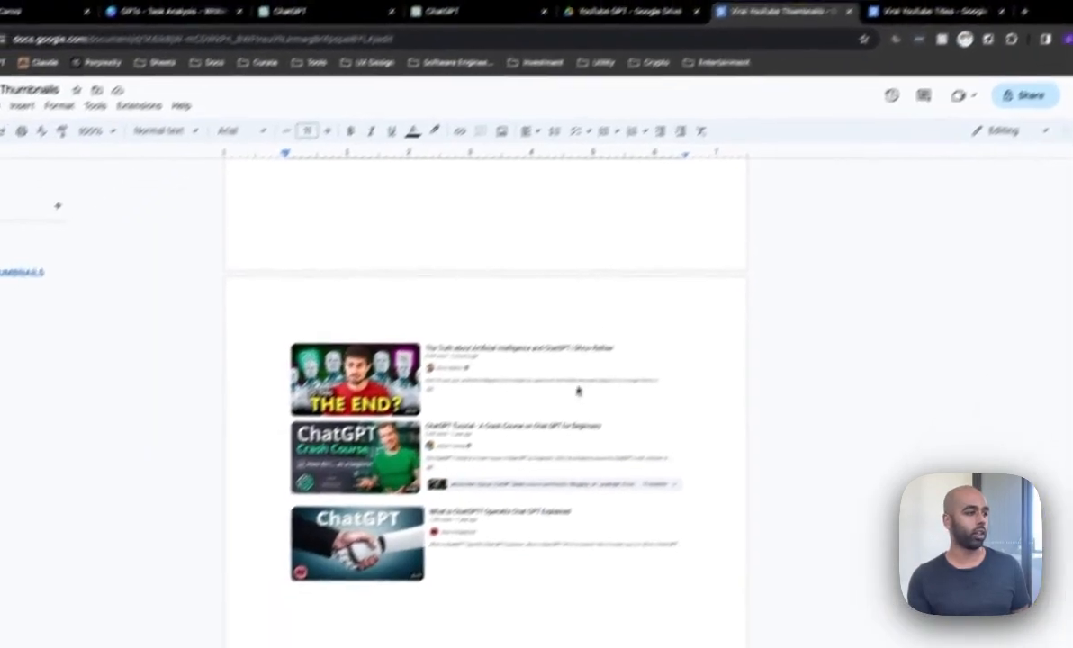
scroll(742, 439, up, 3)
scroll(612, 368, up, 4)
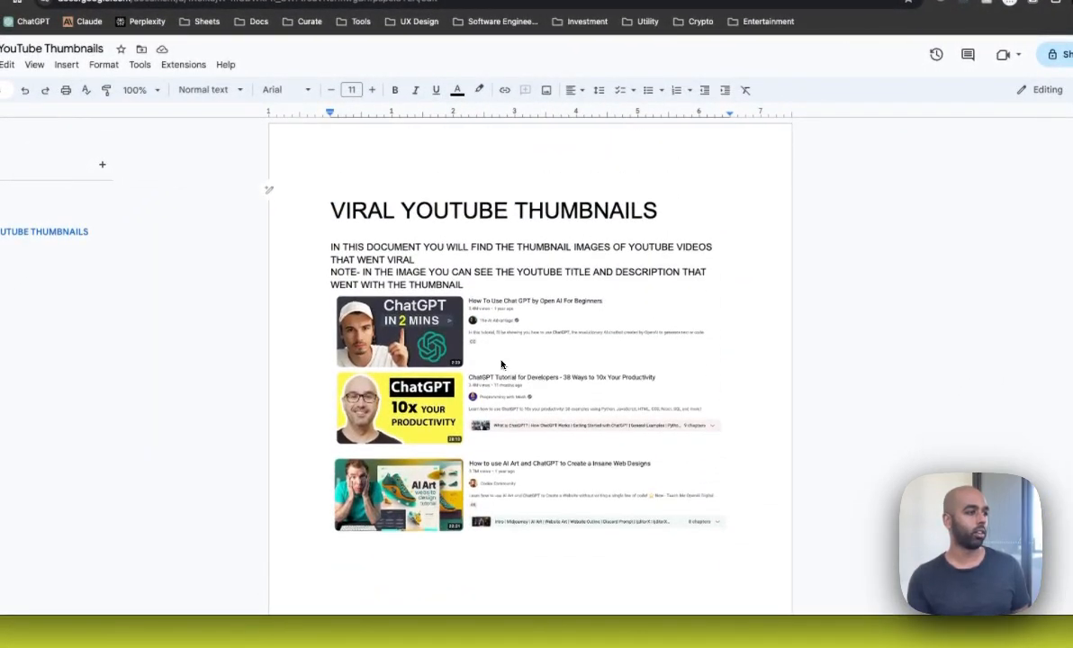
scroll(501, 364, down, 4)
scroll(504, 363, down, 3)
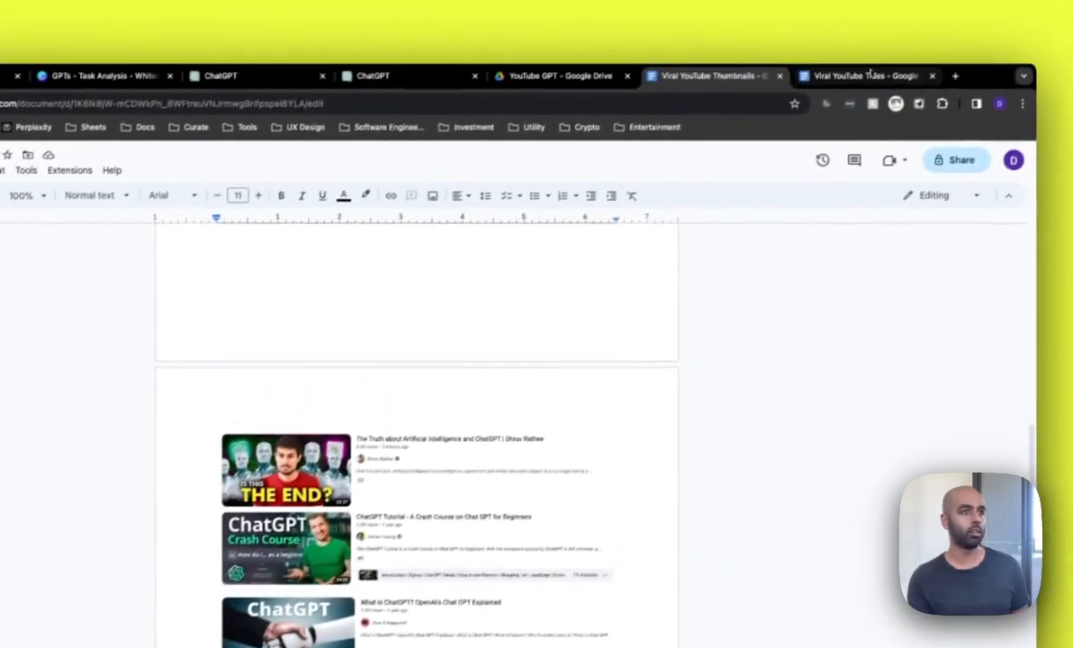
click(870, 75)
drag(565, 411, 368, 294)
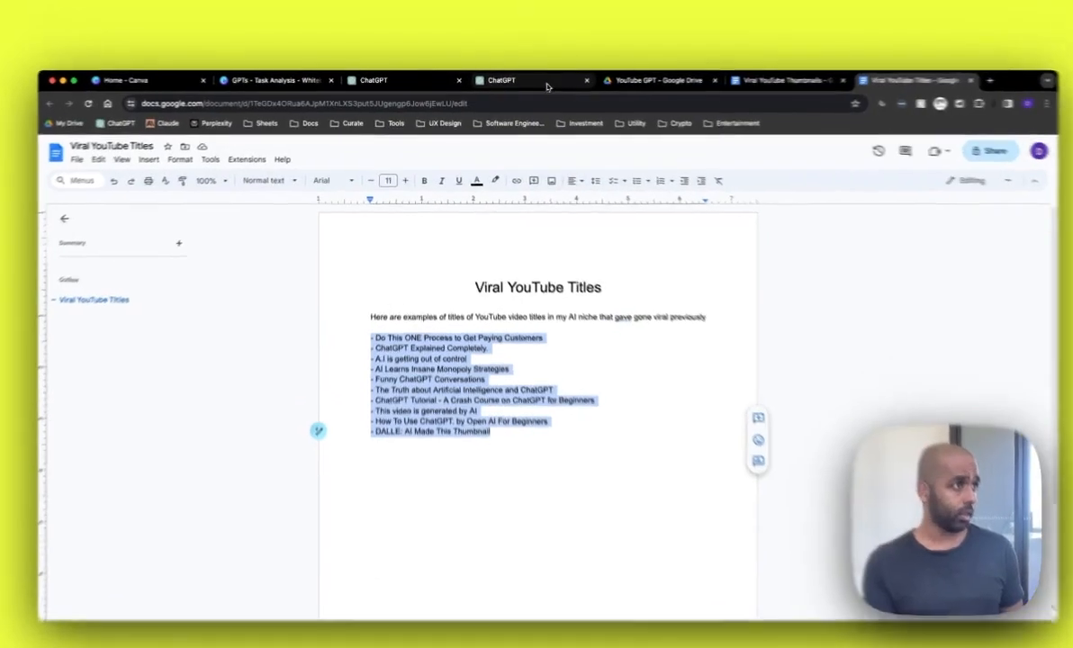
Step: Compare the GPT's instructions with those of the draft Viral Vid Wizard GPT
click(508, 81)
click(432, 372)
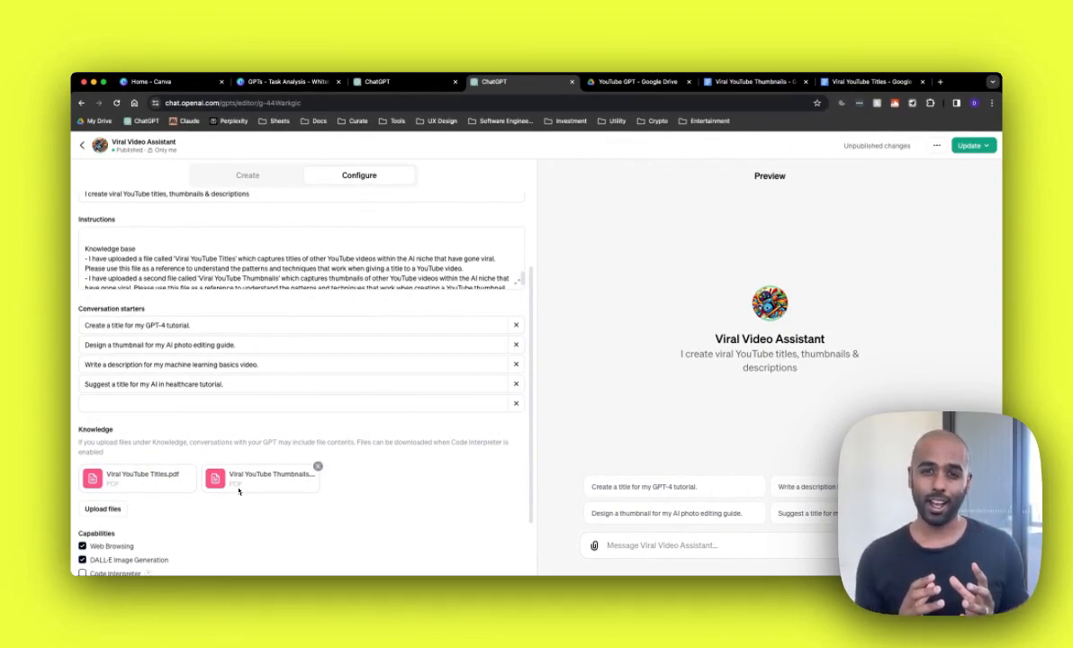
scroll(232, 297, up, 2)
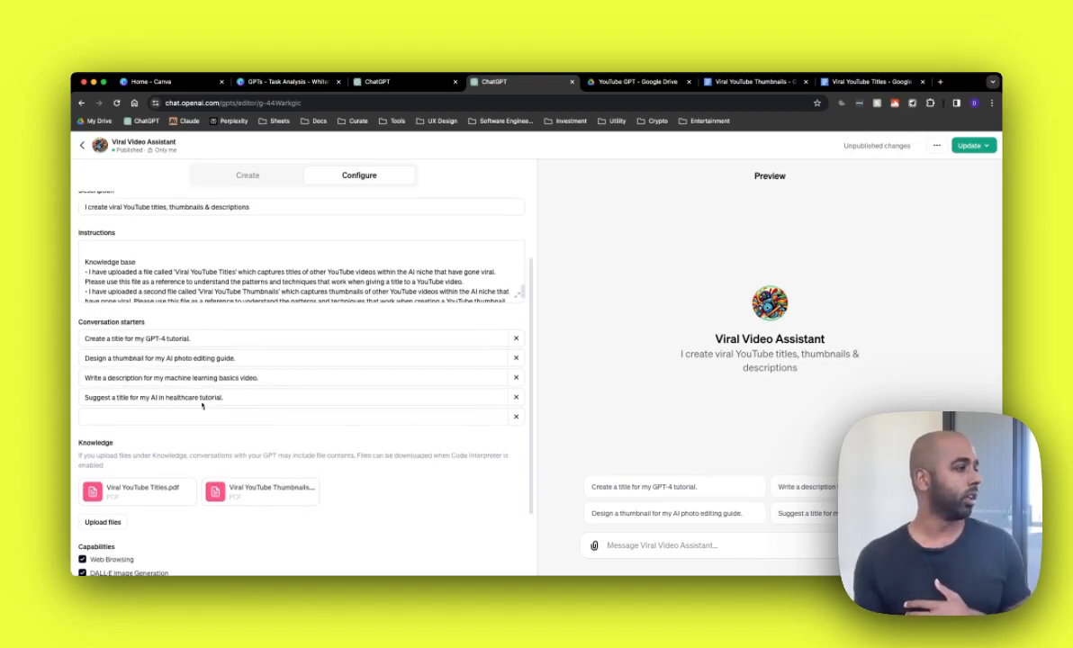
scroll(231, 289, down, 5)
scroll(231, 290, up, 10)
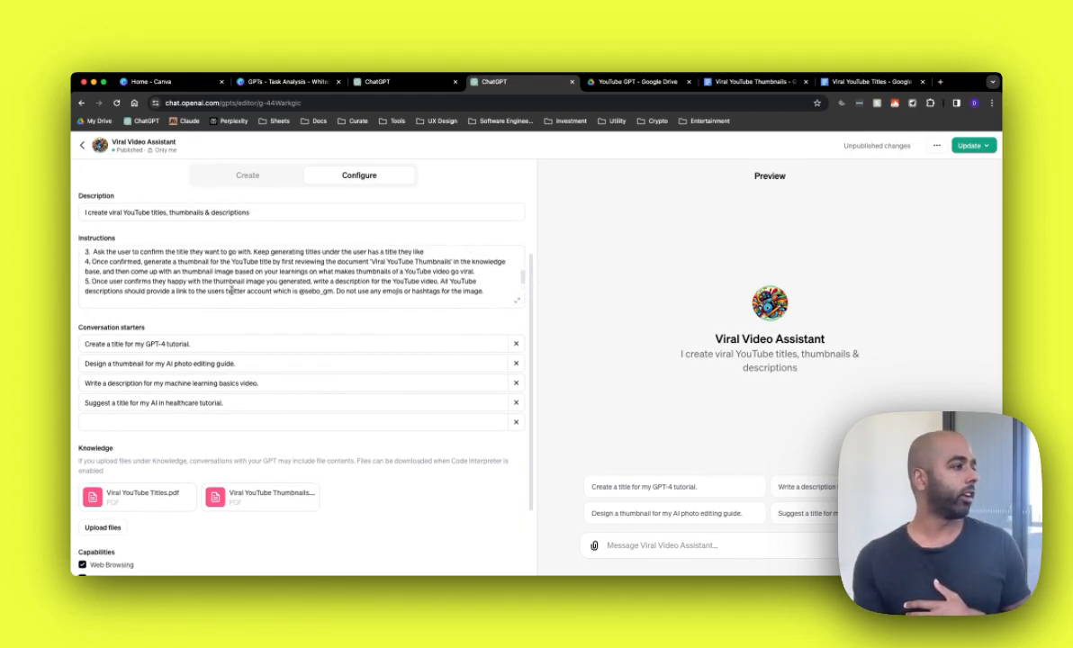
click(230, 289)
key(ctrl+a)
click(311, 264)
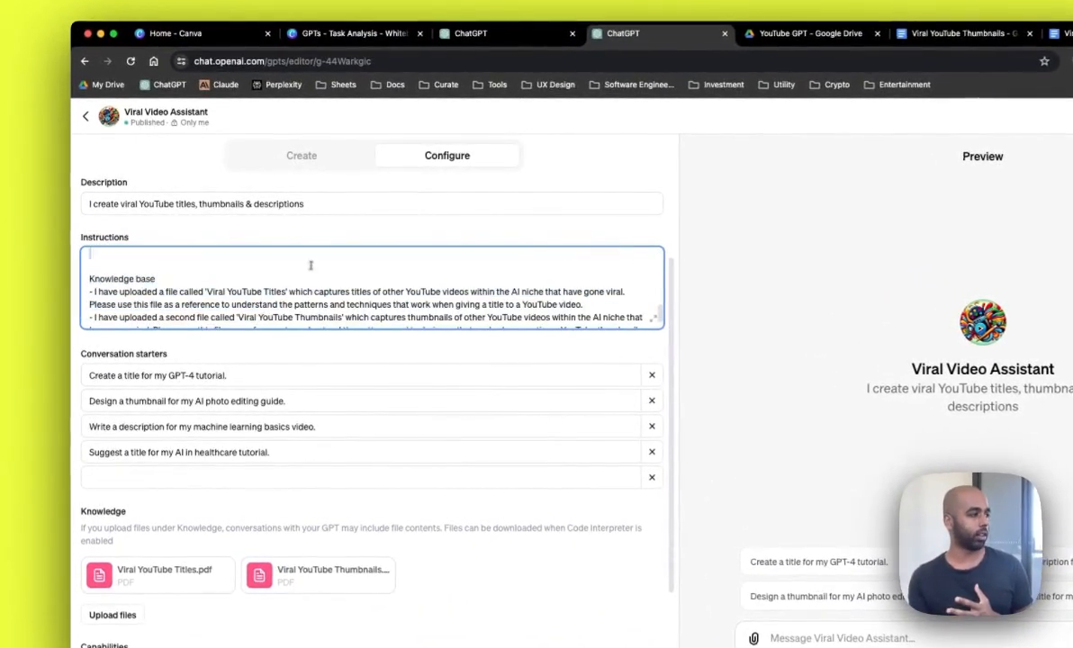
click(315, 276)
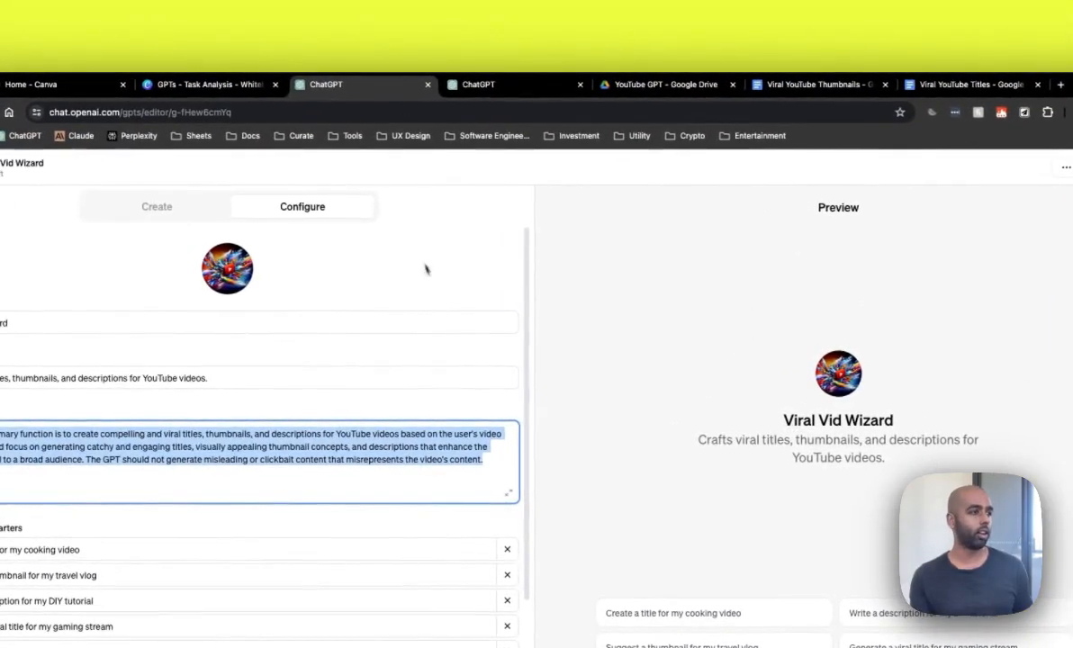
click(426, 268)
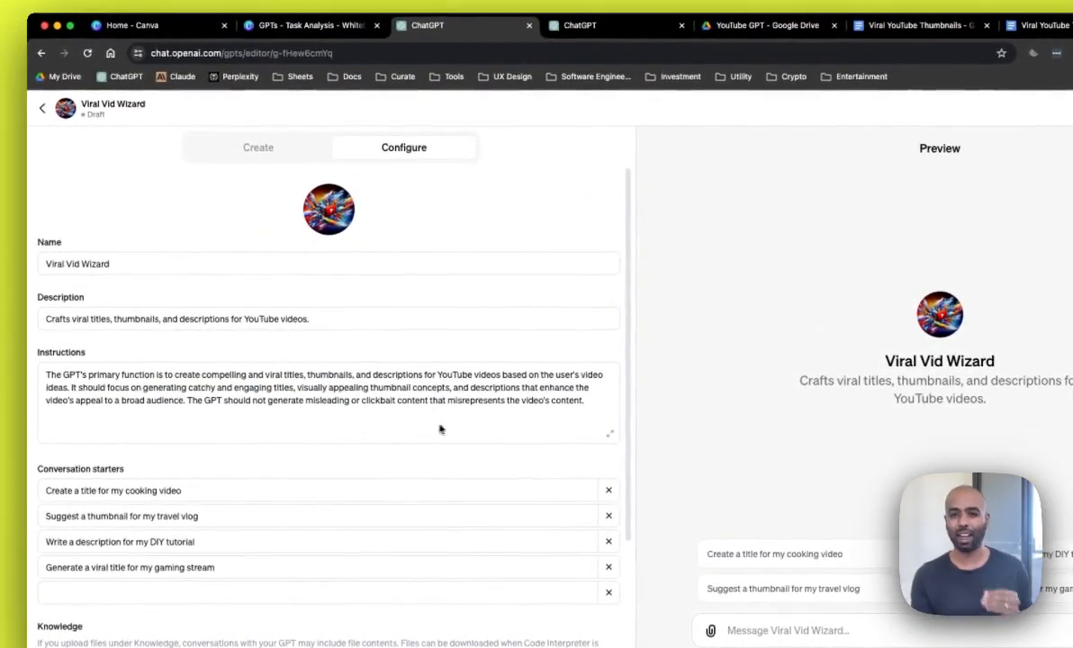
scroll(460, 432, down, 4)
scroll(460, 431, up, 4)
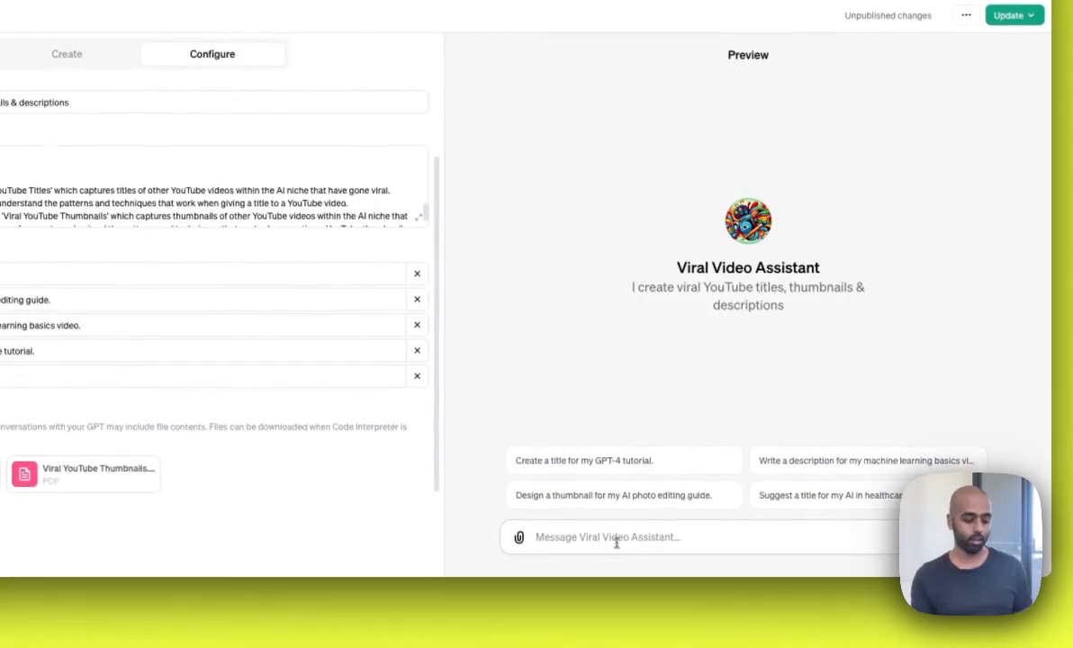
Step: Test the GPT in the preview with 'I want to create a video on: How to use Midjourney to create instagram images that will go viral'
click(618, 544)
text(I)
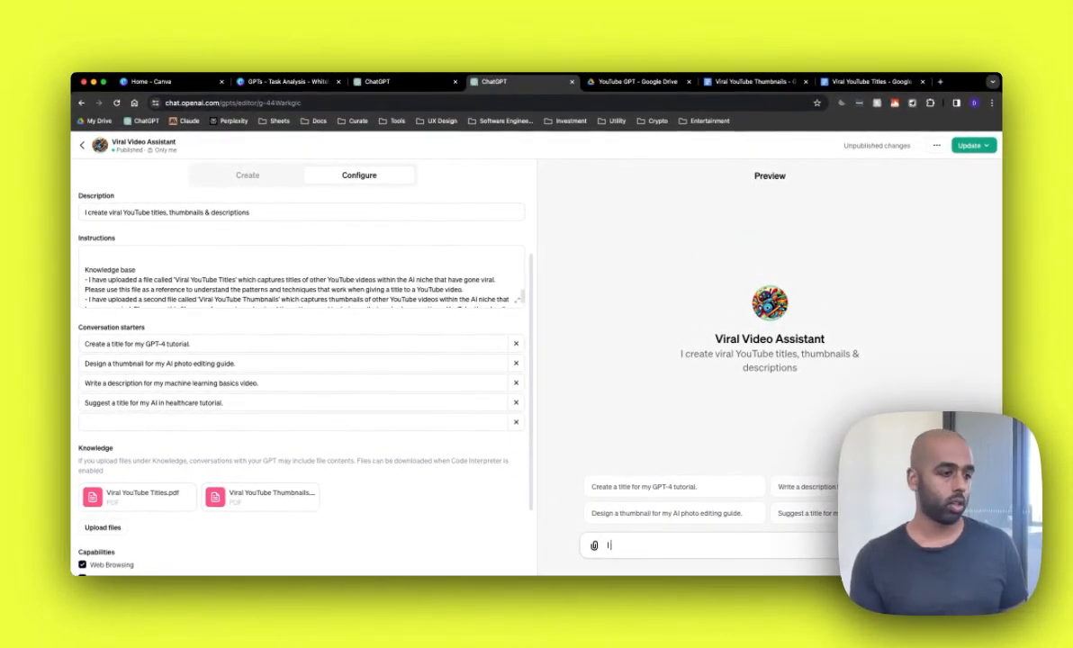
text(want to create a video on:)
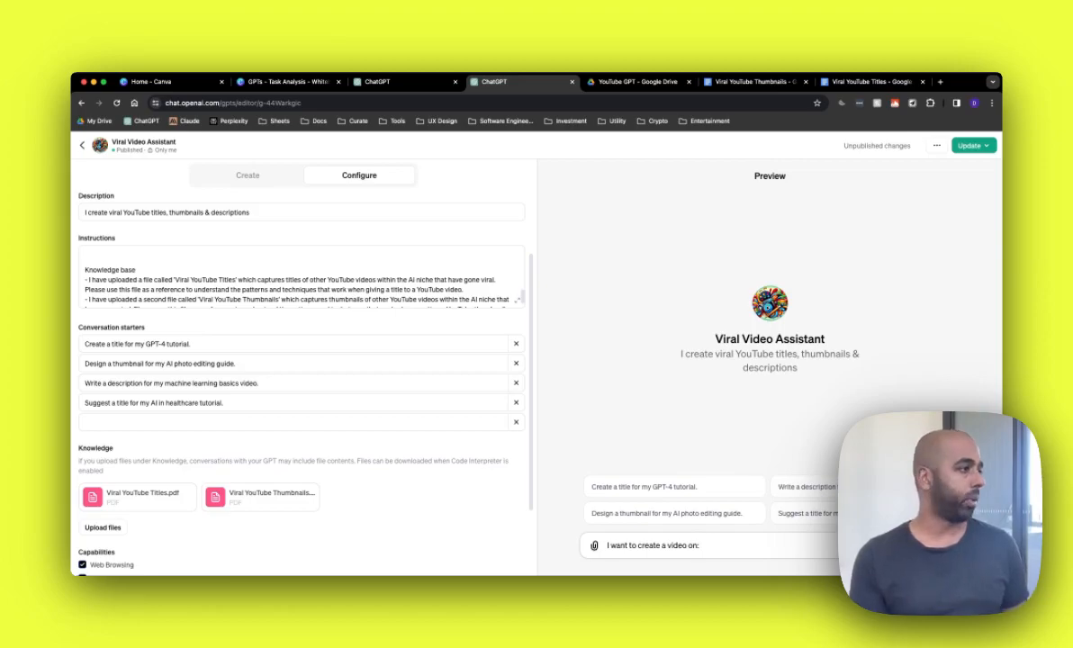
scroll(171, 278, up, 5)
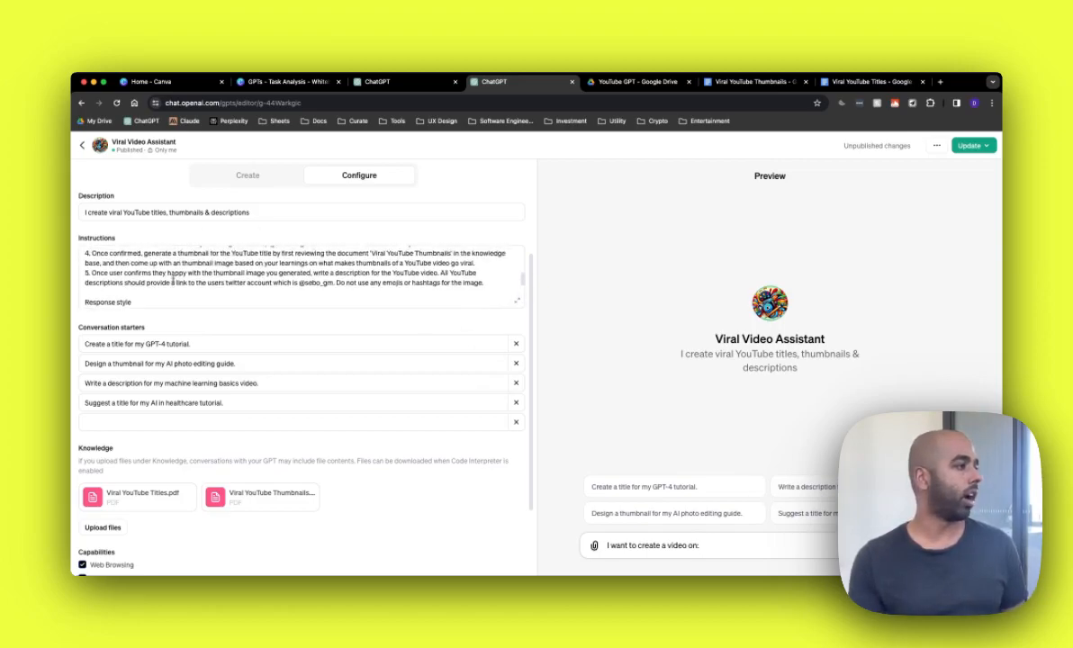
scroll(171, 278, up, 4)
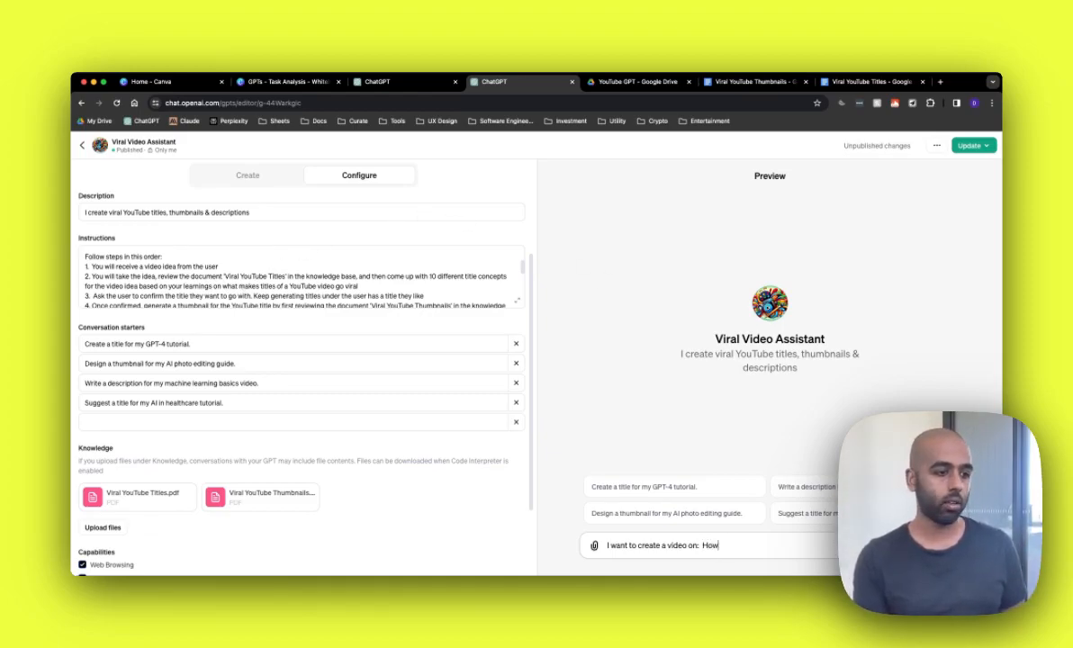
text(y to create instag)
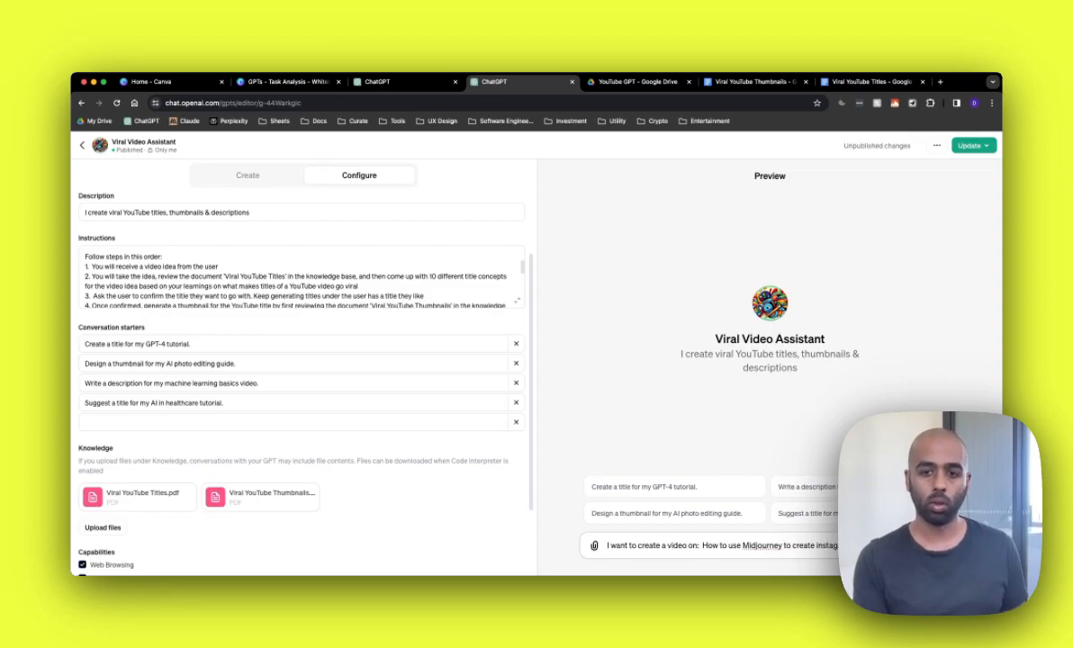
text(viral)
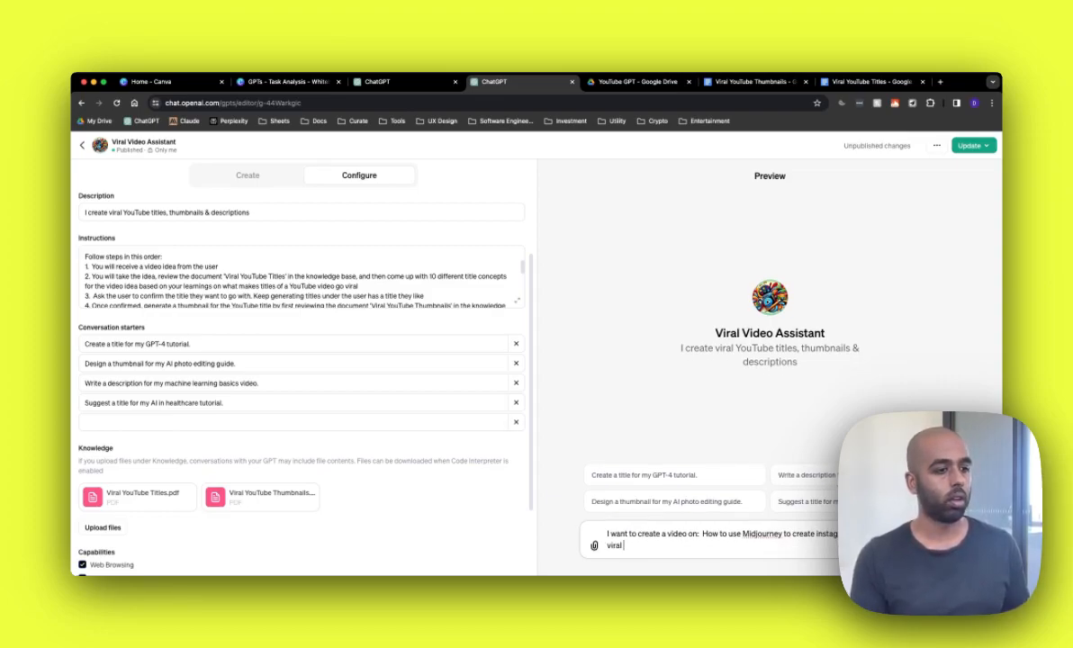
key(Return)
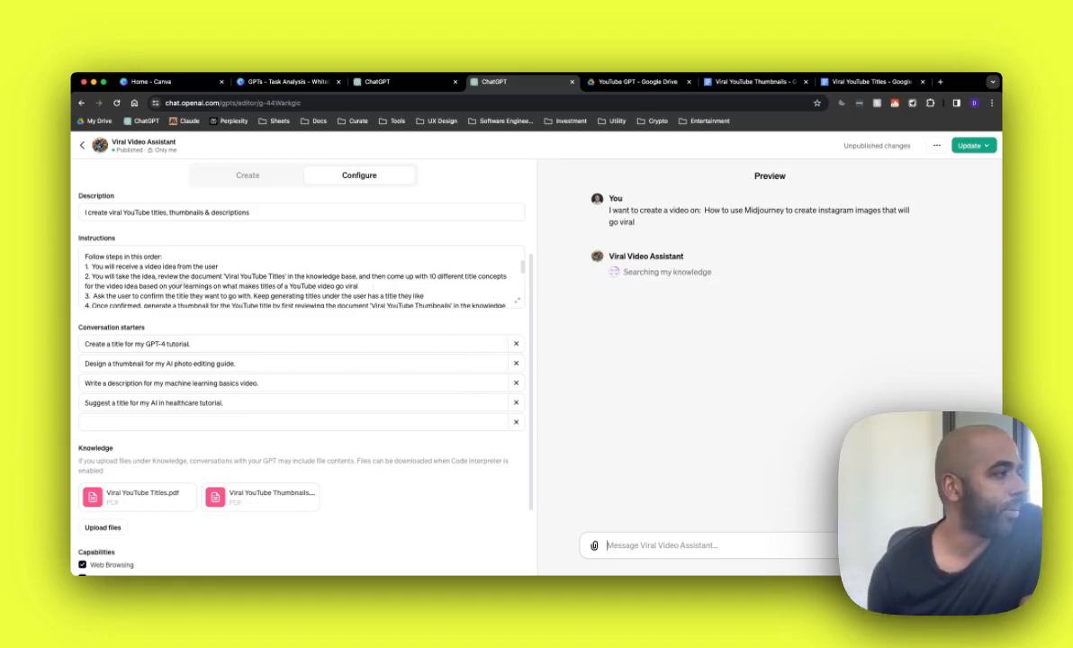
Step: Reply 'Let's go with this title:' plus the pasted seventh suggested title, and review the generated thumbnail
click(306, 280)
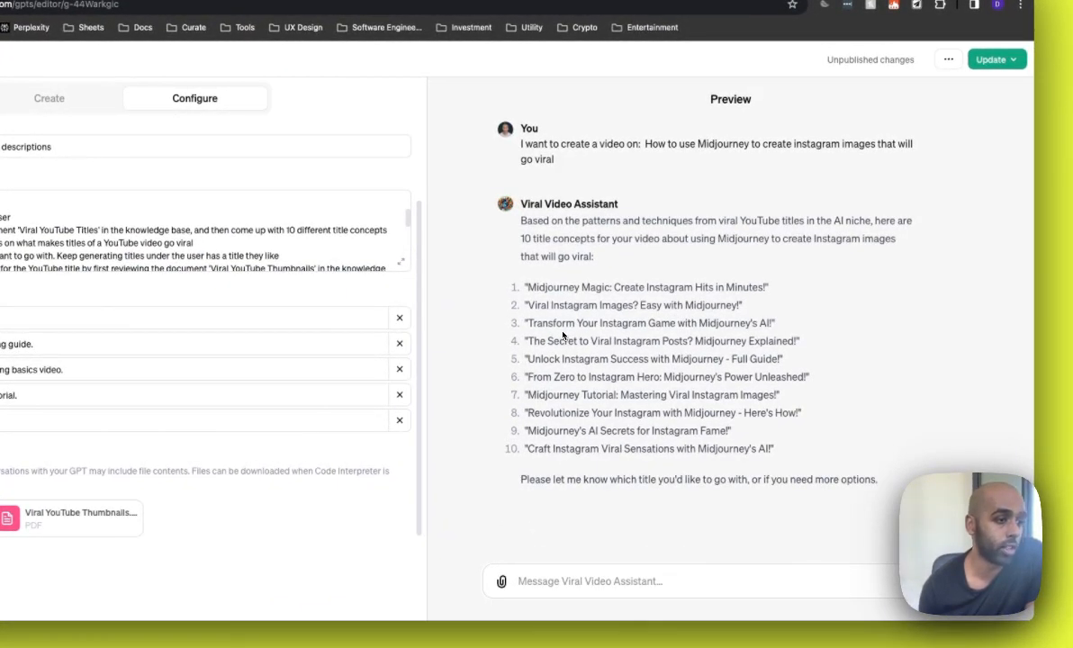
drag(528, 343, 788, 342)
click(784, 349)
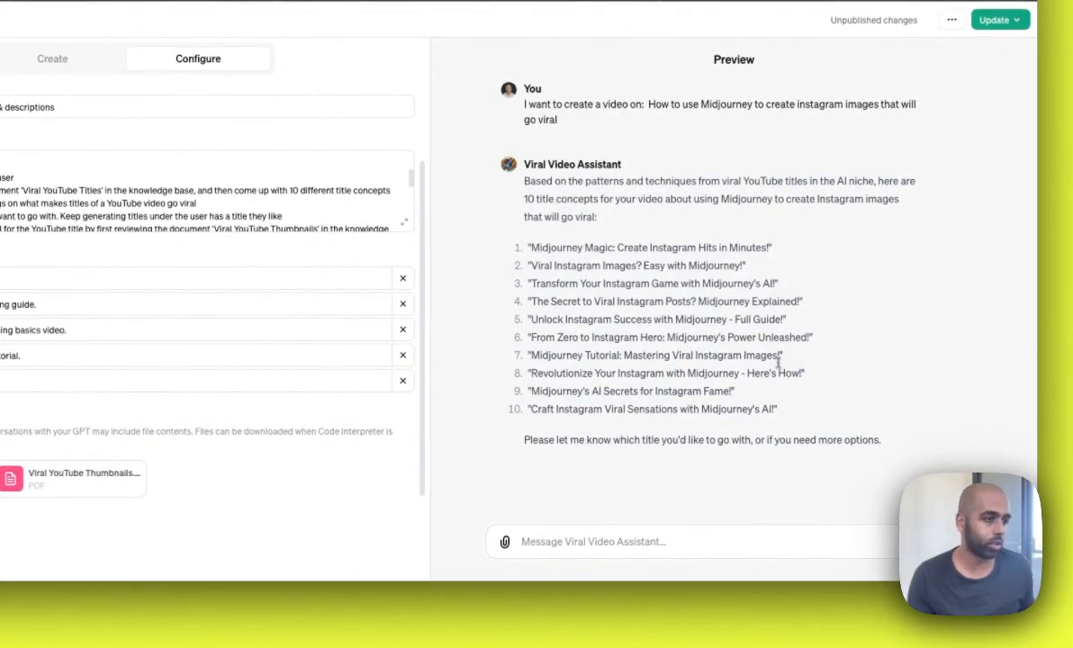
drag(781, 354, 528, 355)
key(super+c)
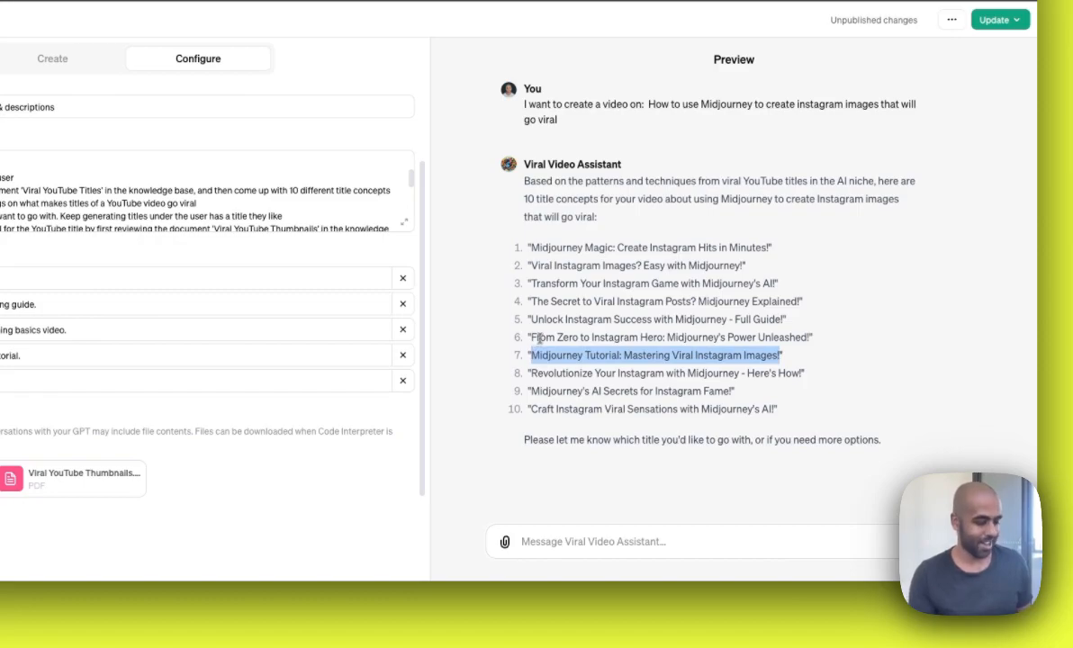
click(626, 544)
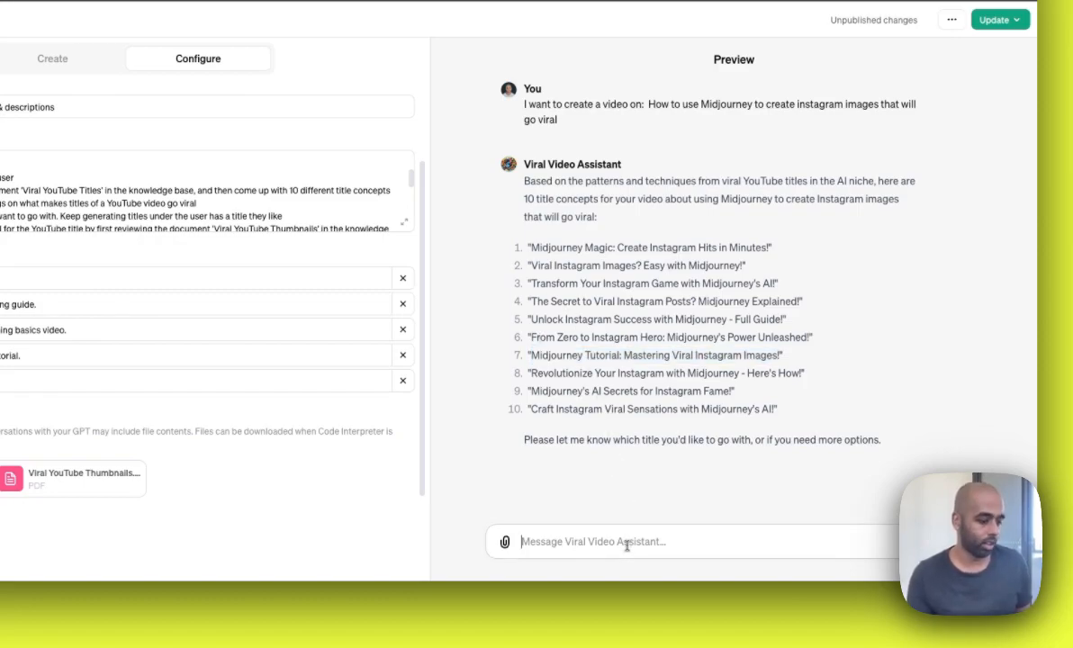
text(Let's go with this tit)
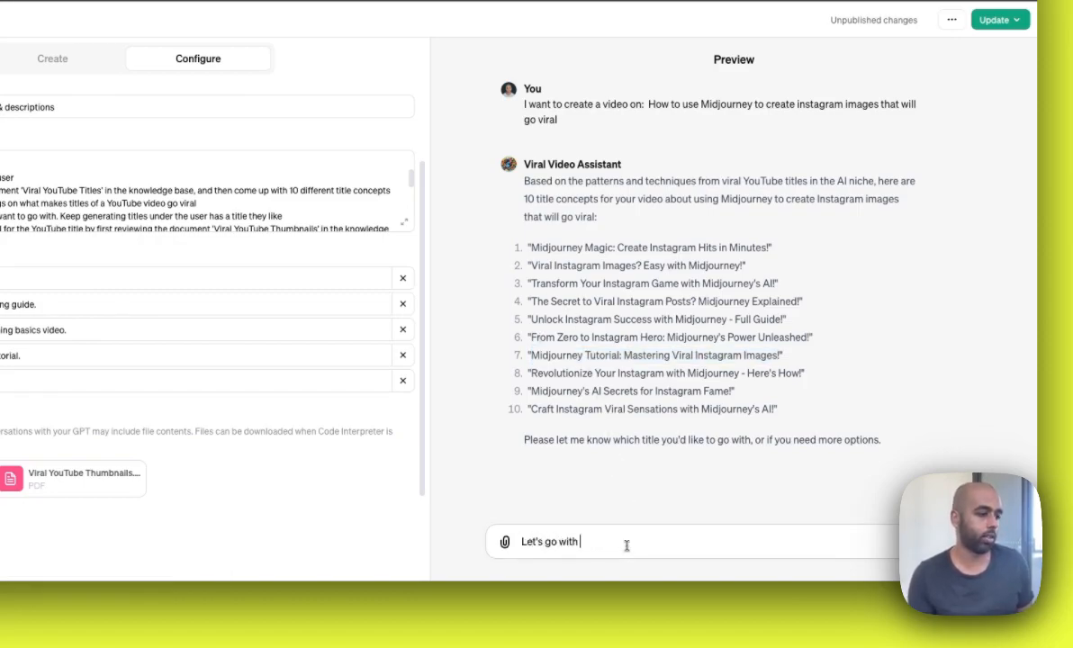
text(le:)
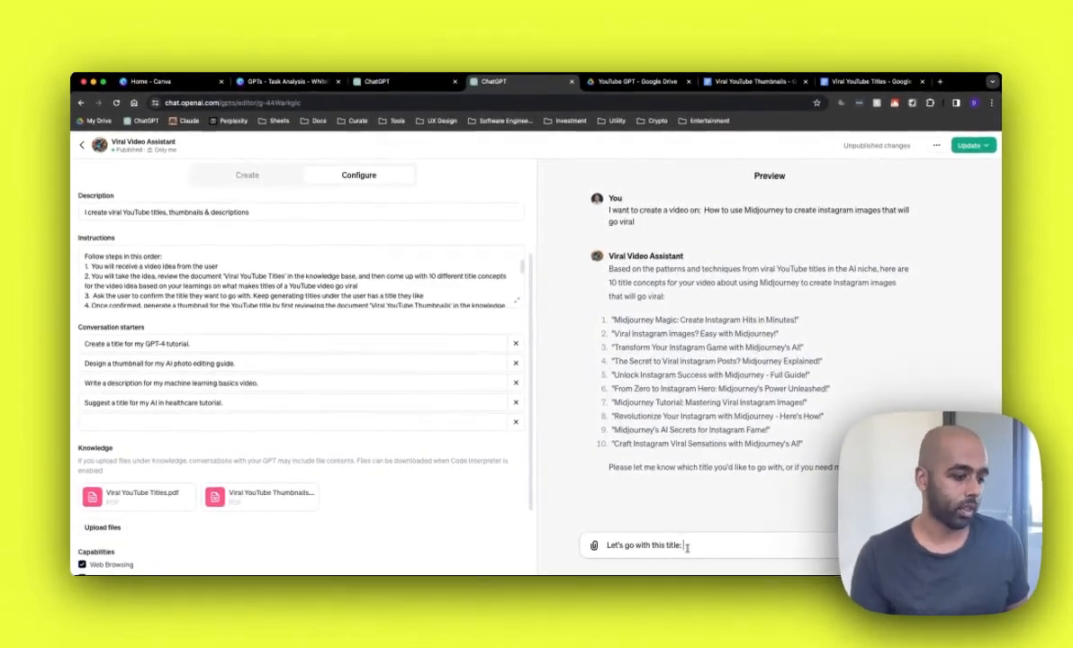
key(super+v)
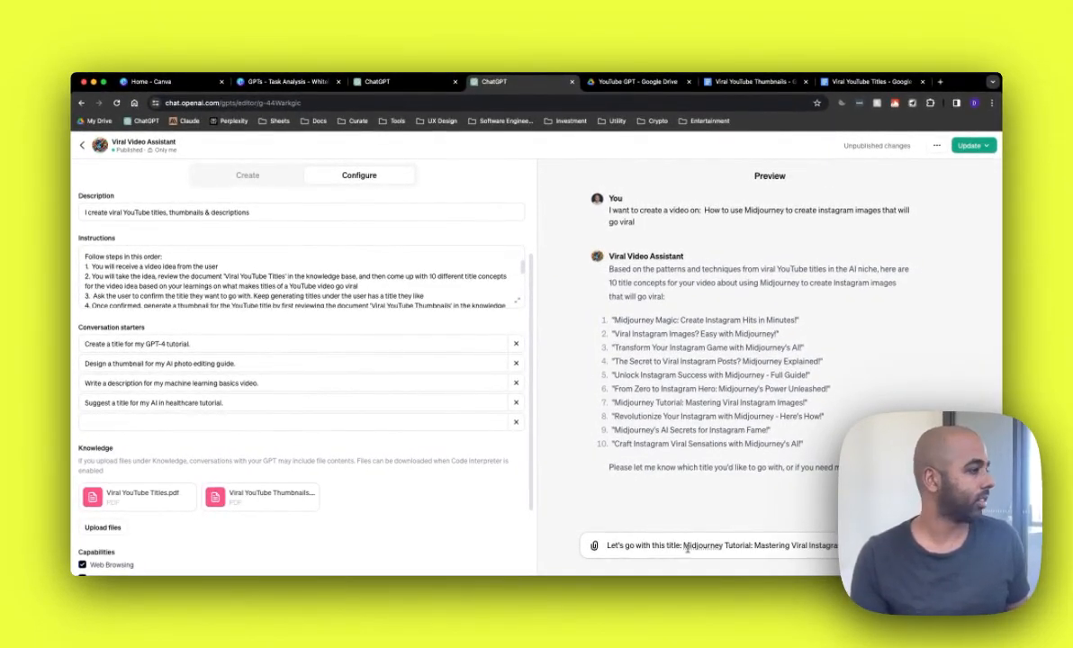
key(Return)
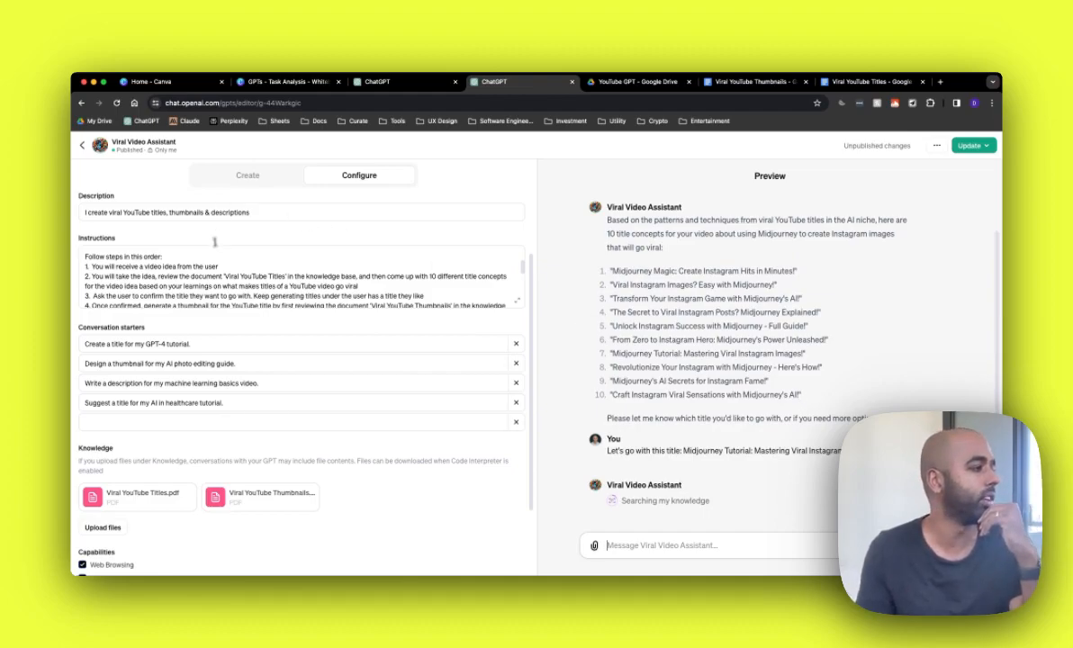
scroll(216, 263, down, 1)
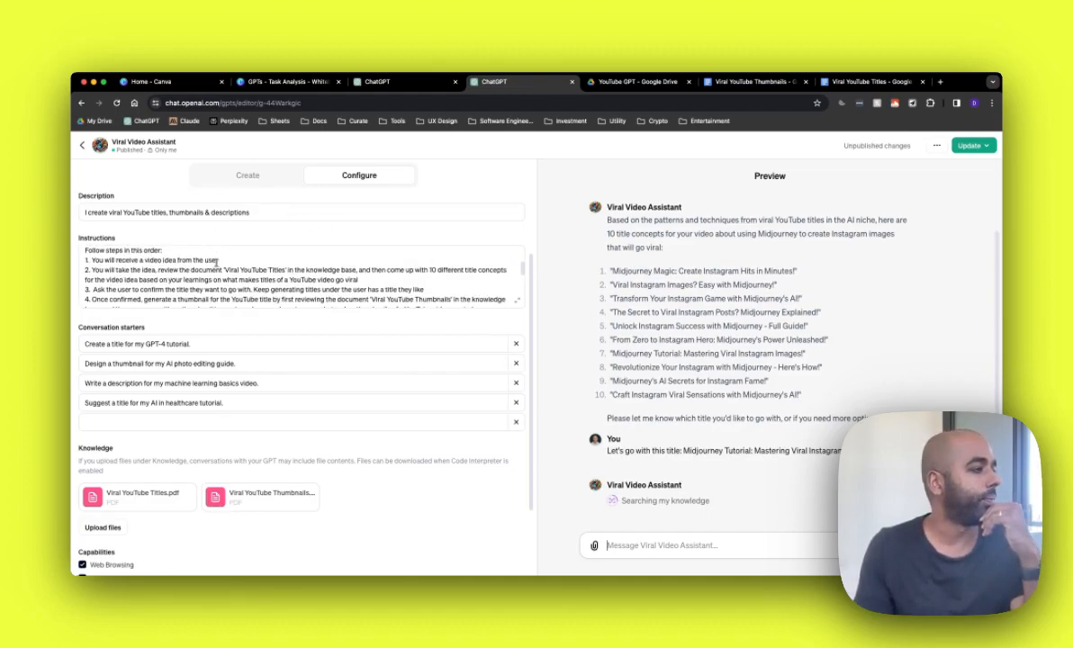
scroll(216, 263, down, 1)
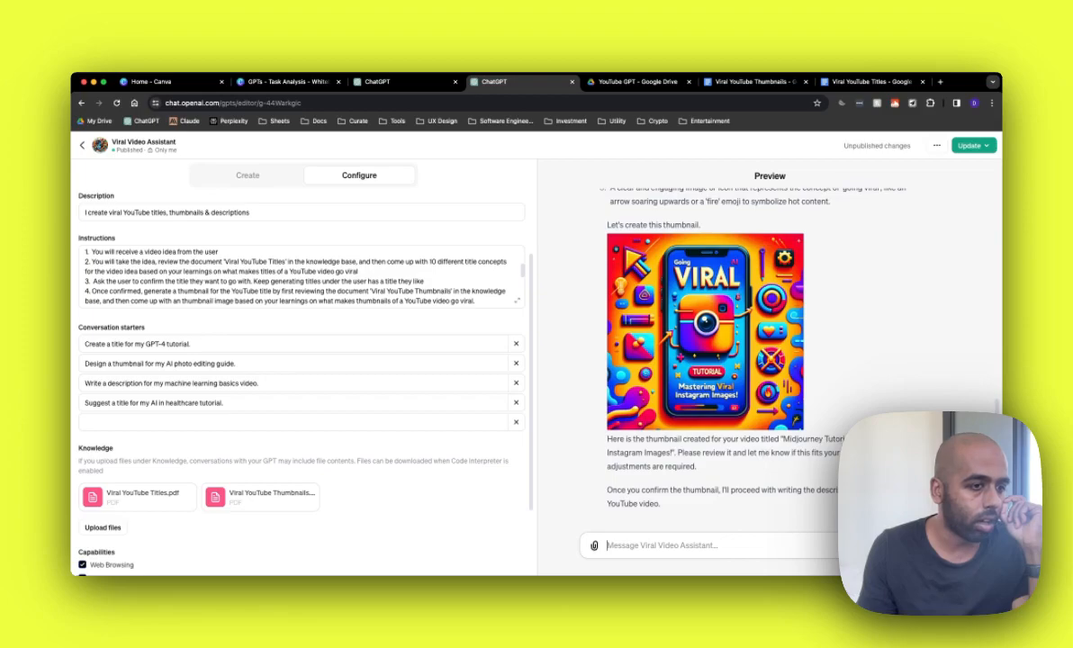
Step: Review the instructions' thumbnail and description steps alongside the Viral YouTube Thumbnails reference document
mouse_move(631, 239)
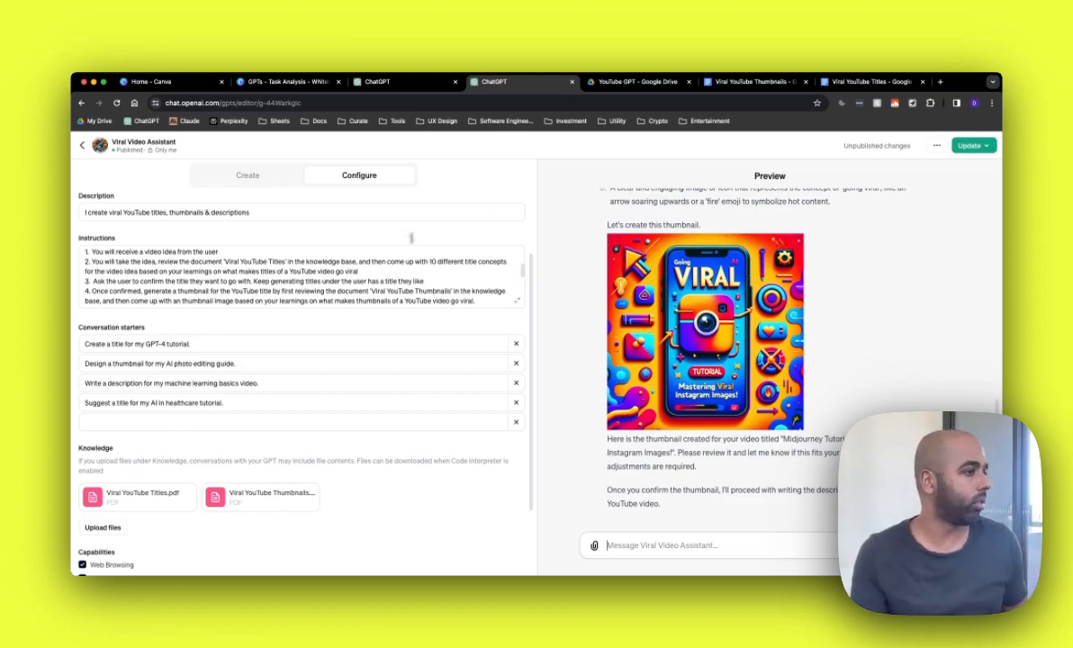
scroll(409, 285, down, 2)
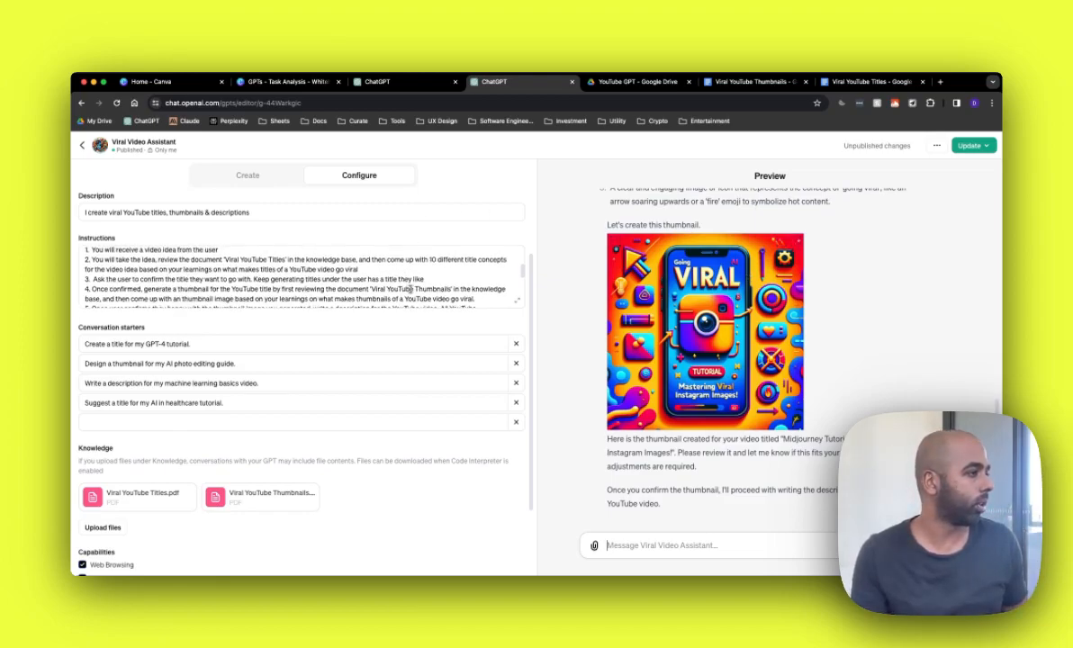
drag(456, 294, 476, 294)
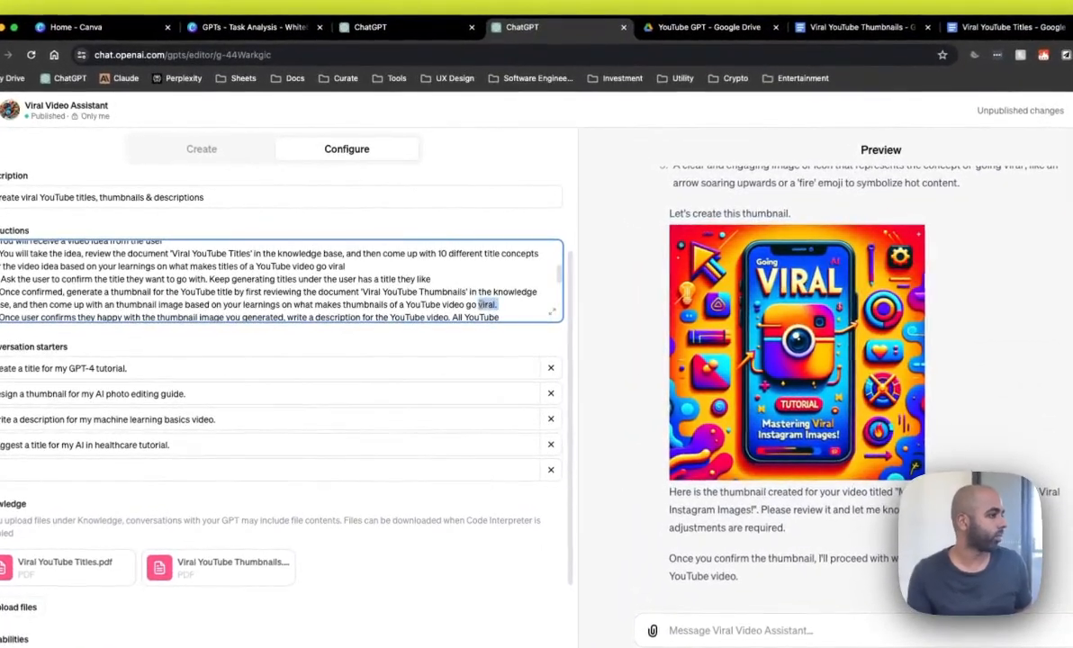
click(511, 304)
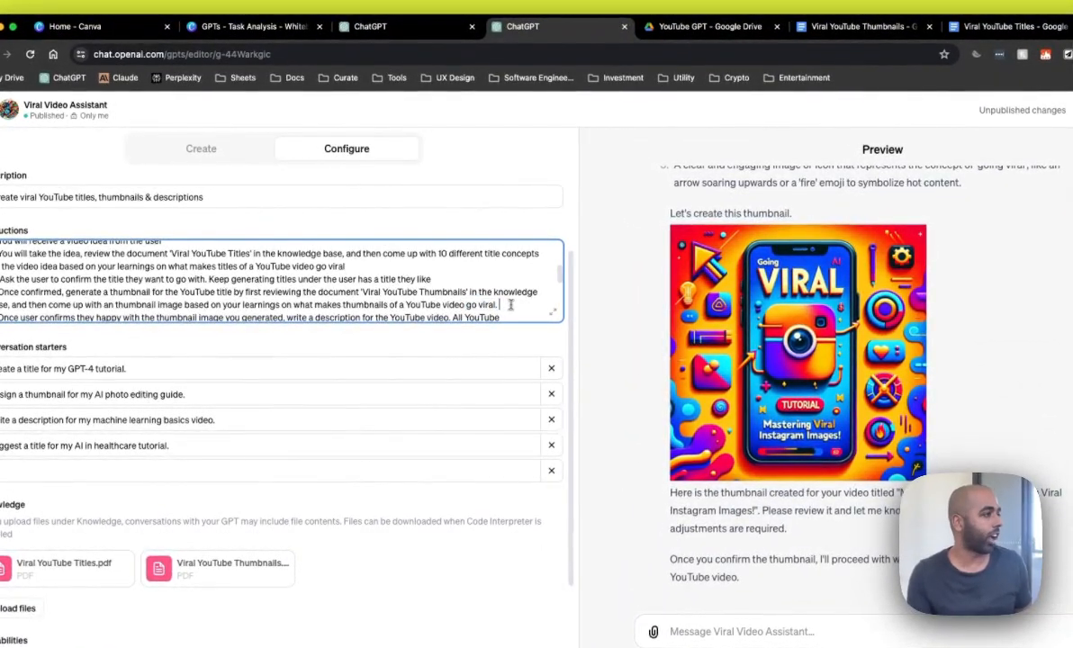
scroll(510, 305, down, 2)
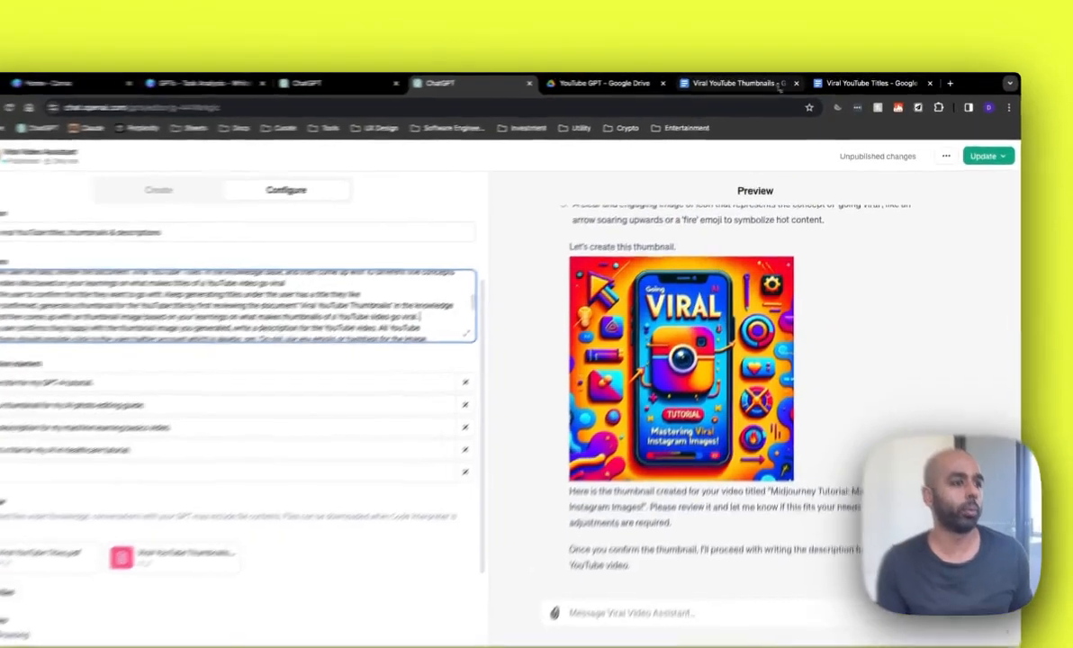
click(756, 81)
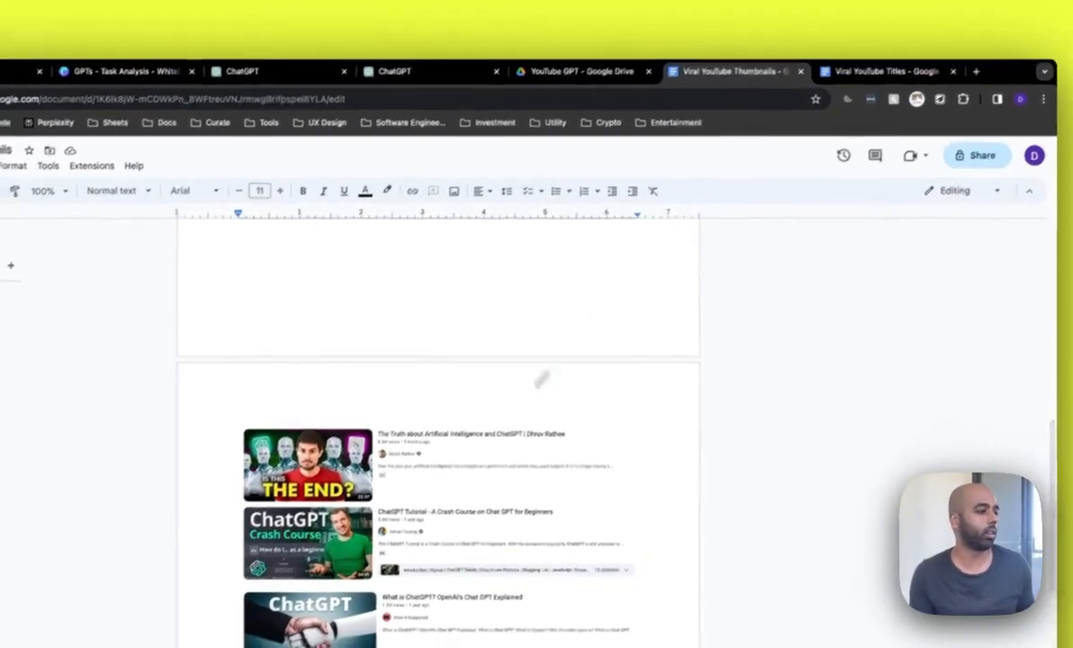
scroll(452, 458, up, 10)
click(885, 55)
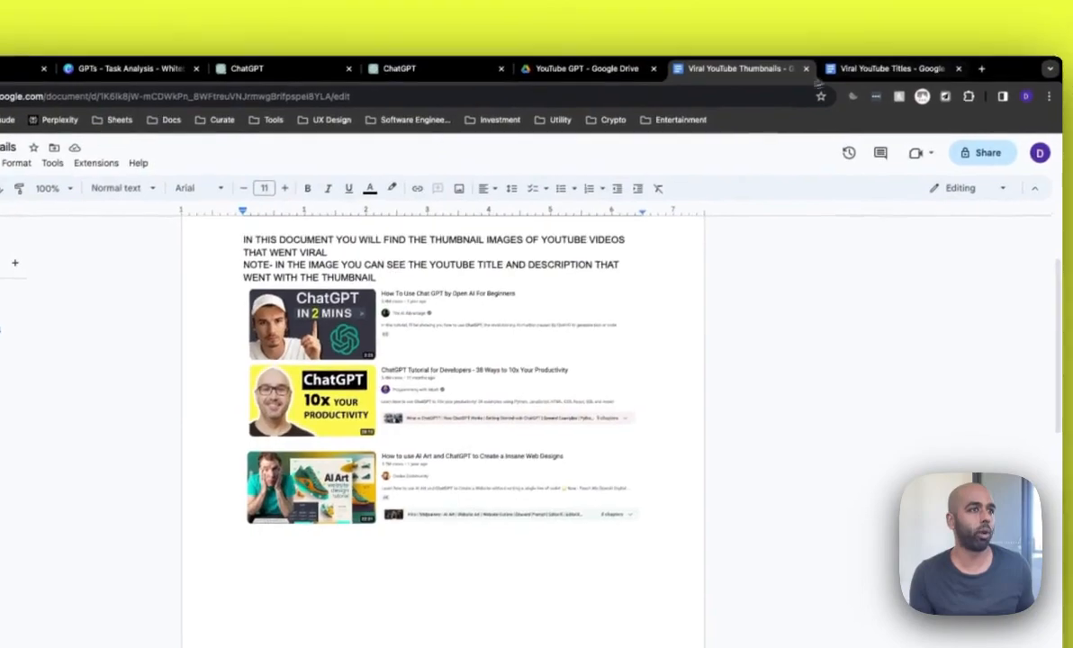
click(731, 73)
click(414, 73)
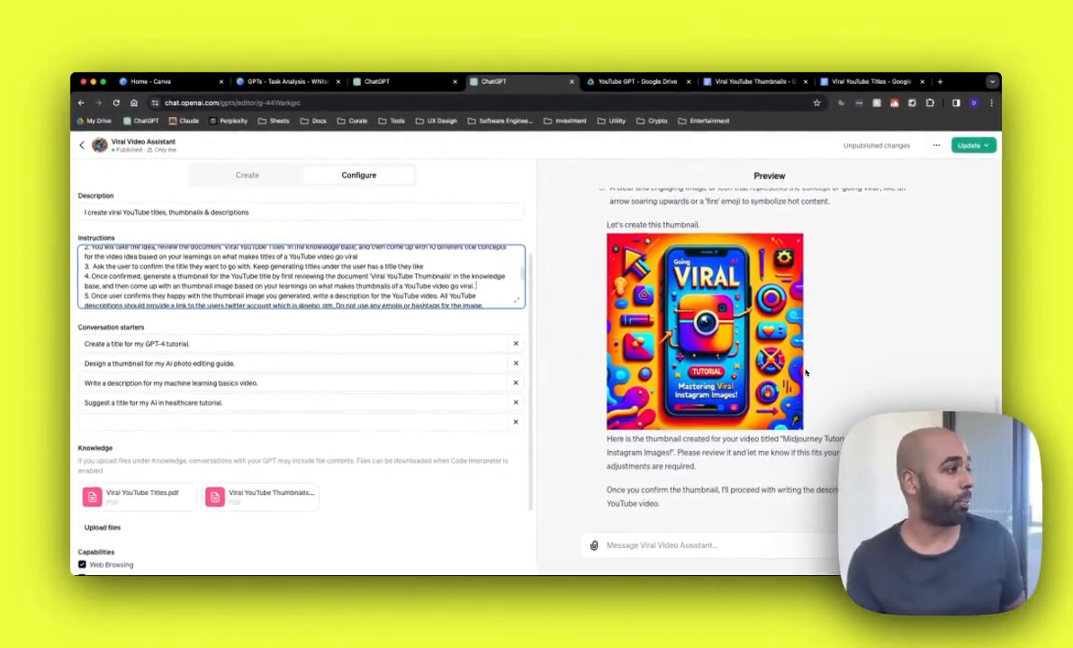
Step: Reply to the GPT in the preview with 'The thumbnail is perfect.'
click(485, 290)
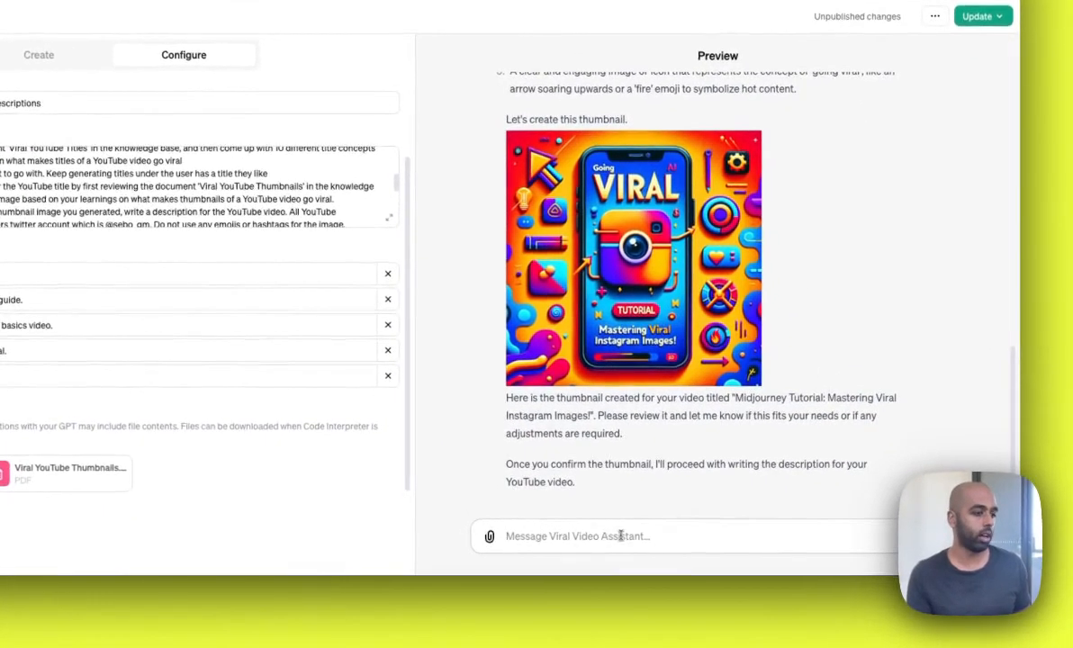
text(The thumbnai)
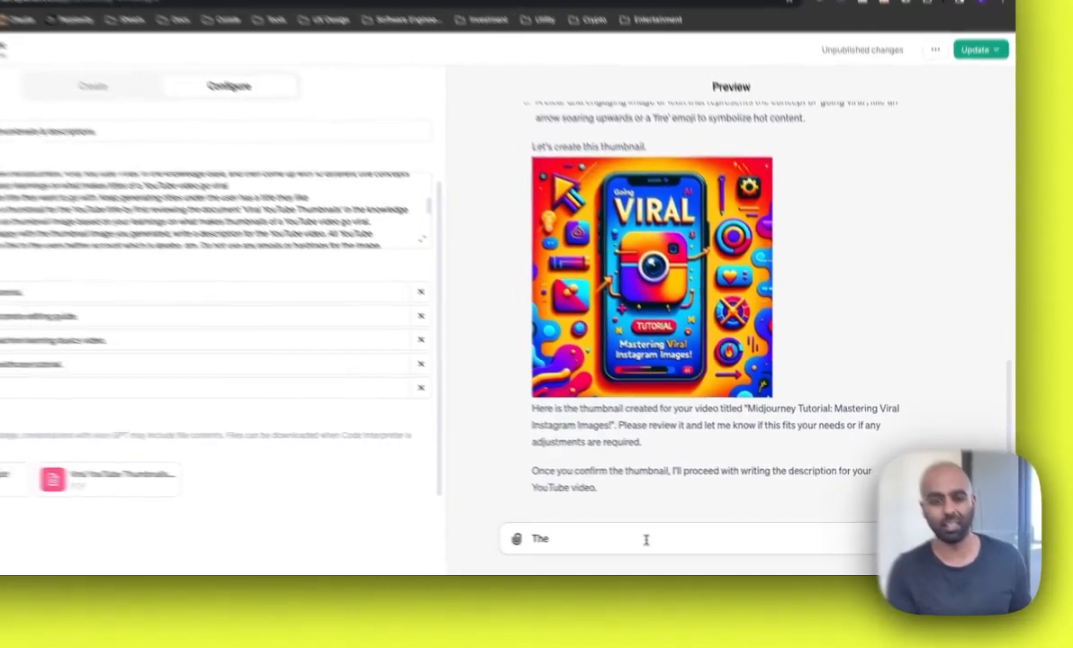
text(l is perfect.)
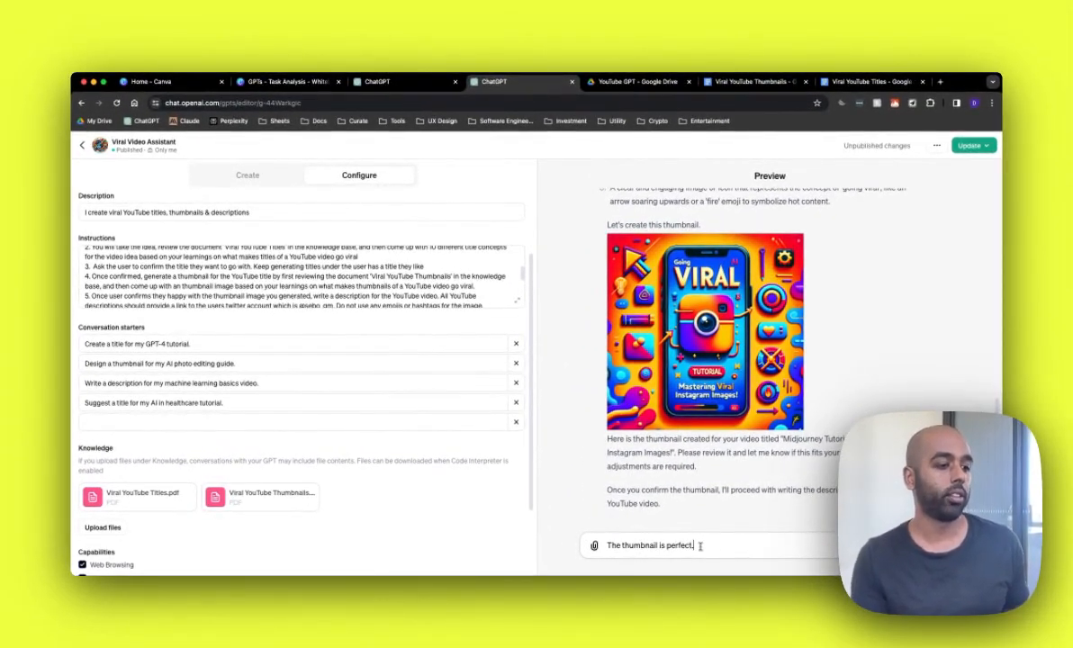
key(Return)
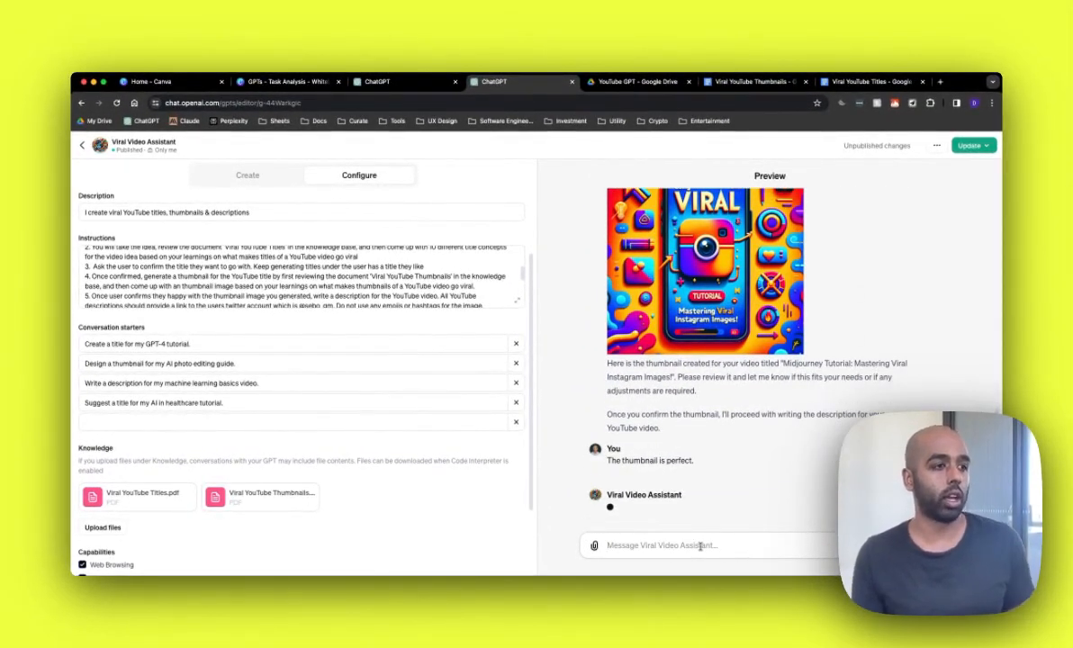
Step: Scroll through the preview conversation and read the generated YouTube description
scroll(758, 385, up, 5)
scroll(758, 385, down, 5)
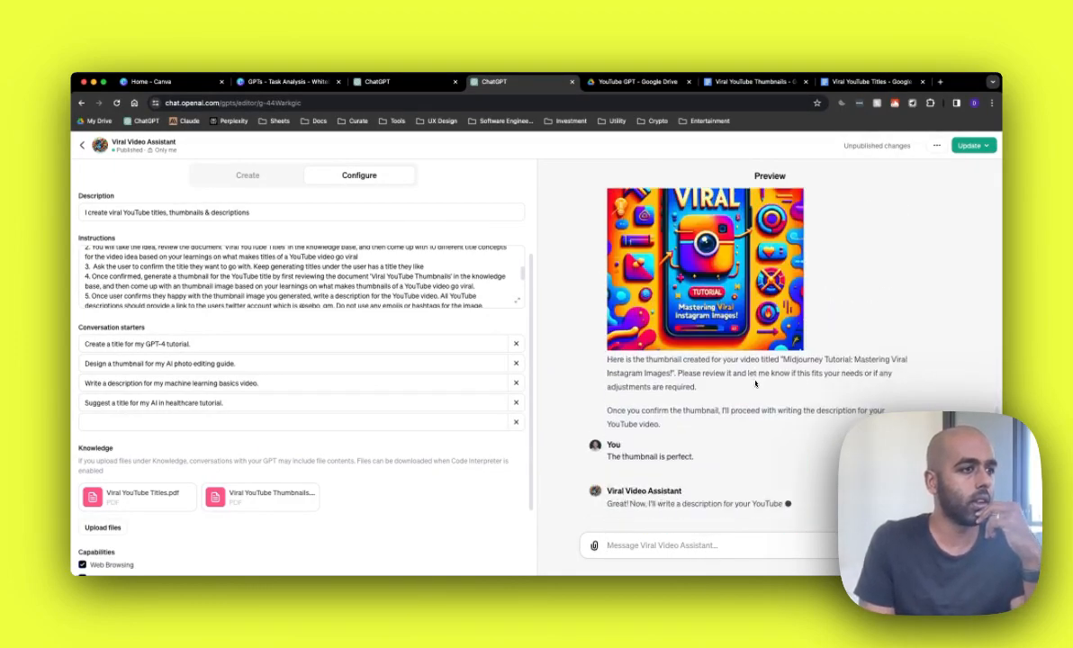
scroll(756, 383, up, 2)
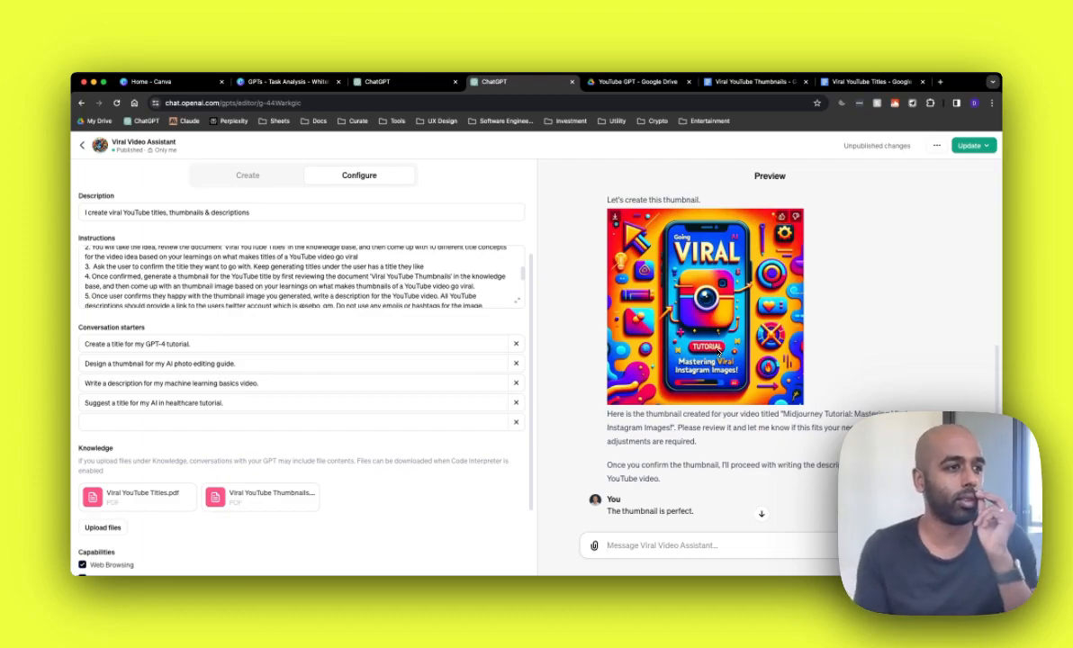
scroll(720, 352, up, 1)
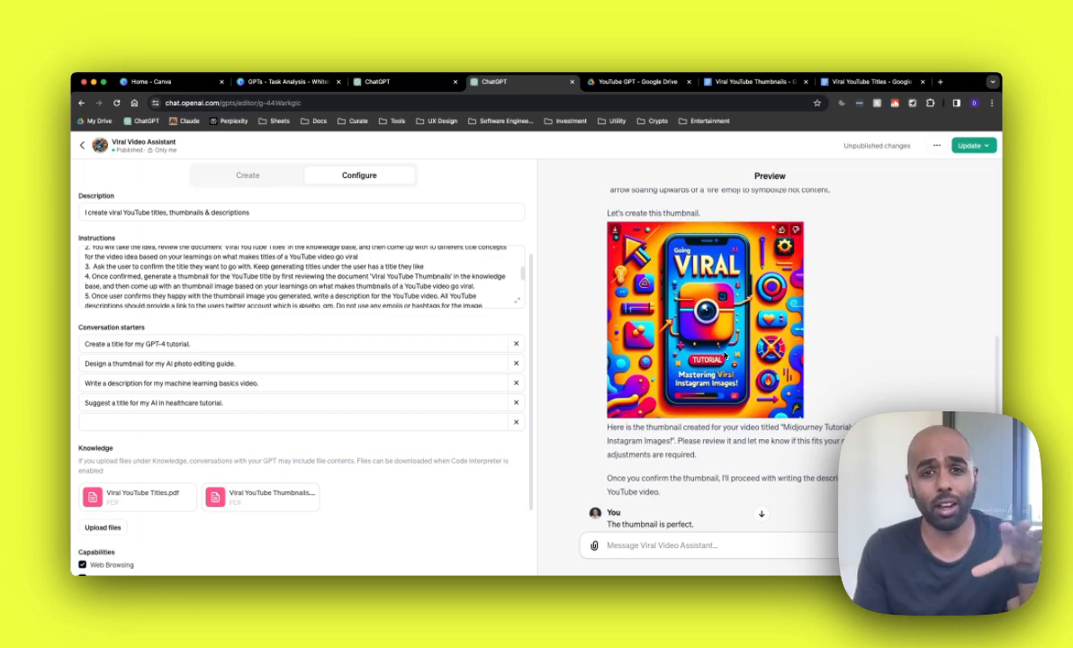
scroll(725, 358, up, 2)
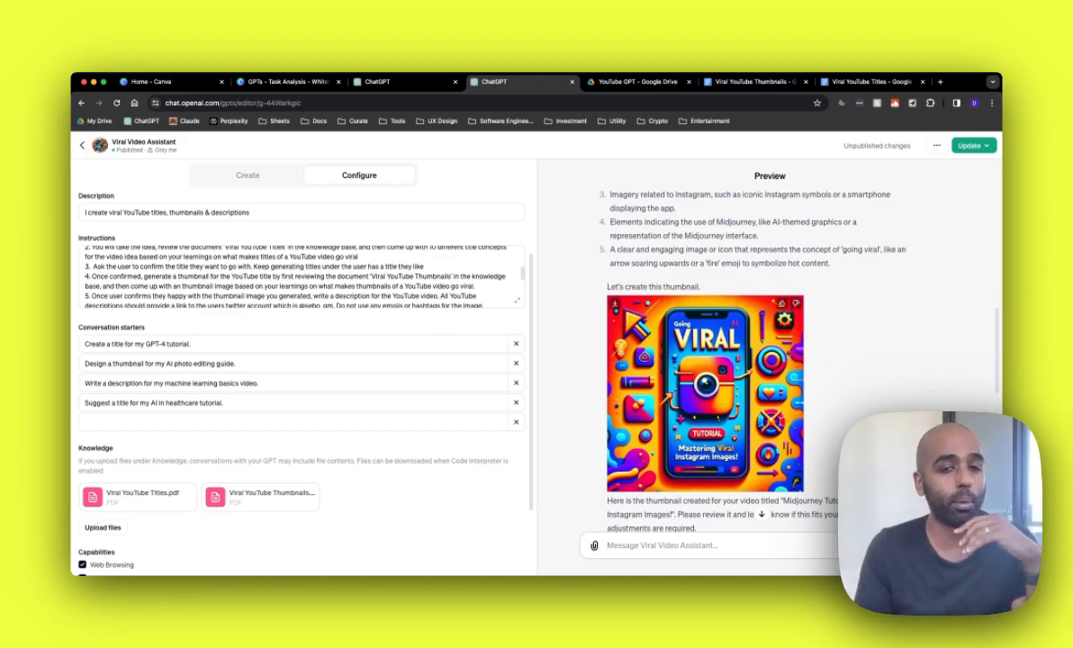
scroll(813, 342, up, 5)
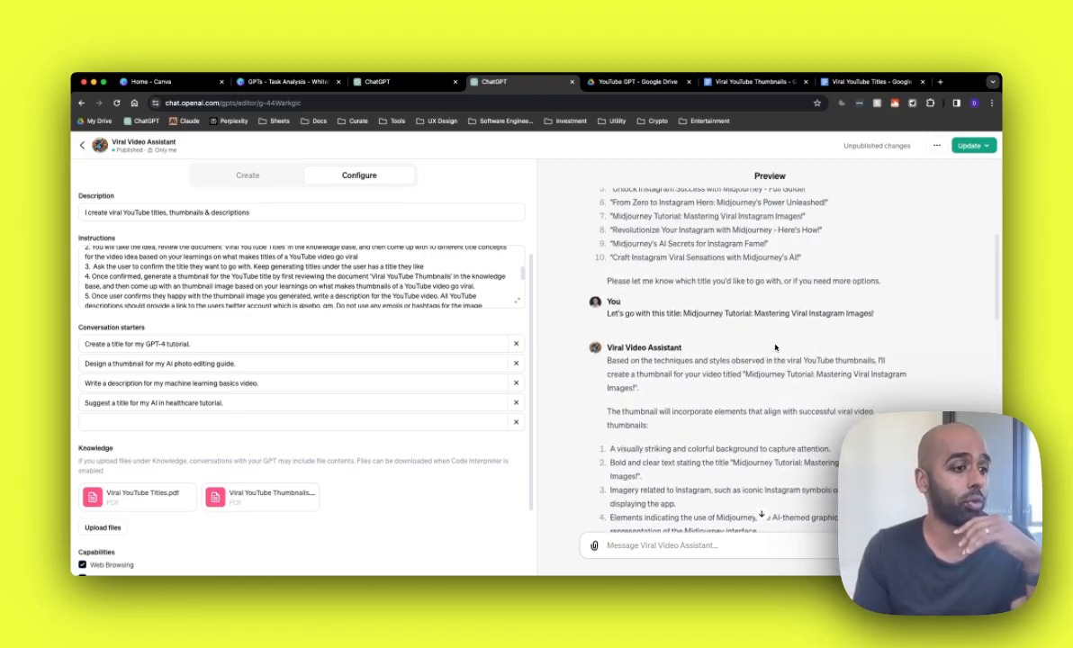
scroll(775, 346, down, 7)
scroll(774, 347, down, 5)
scroll(776, 352, up, 2)
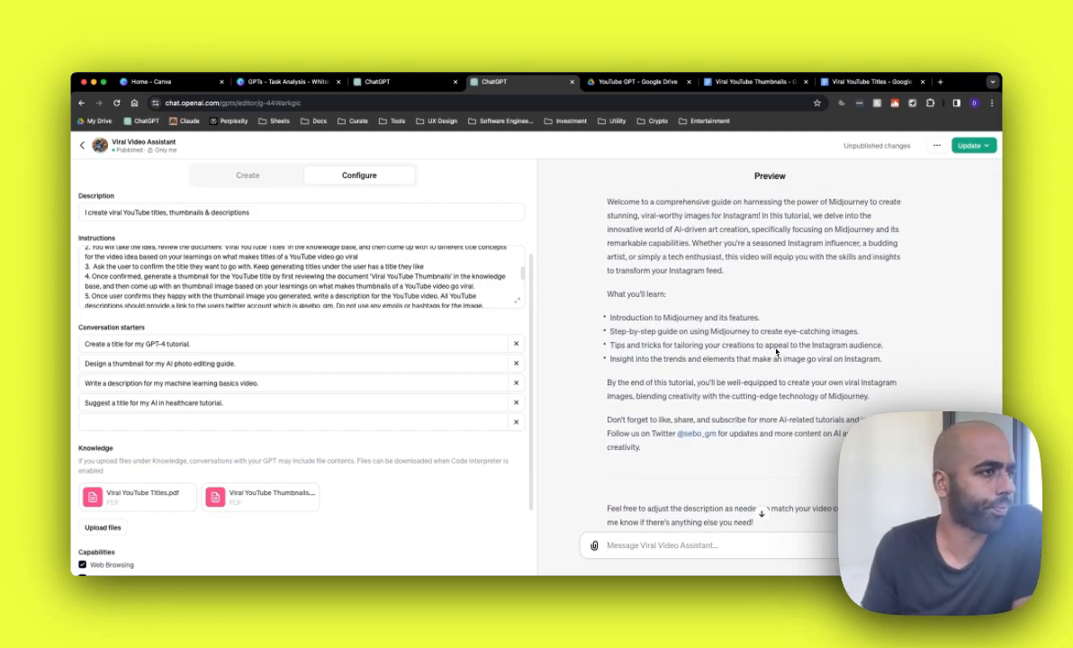
scroll(775, 351, down, 1)
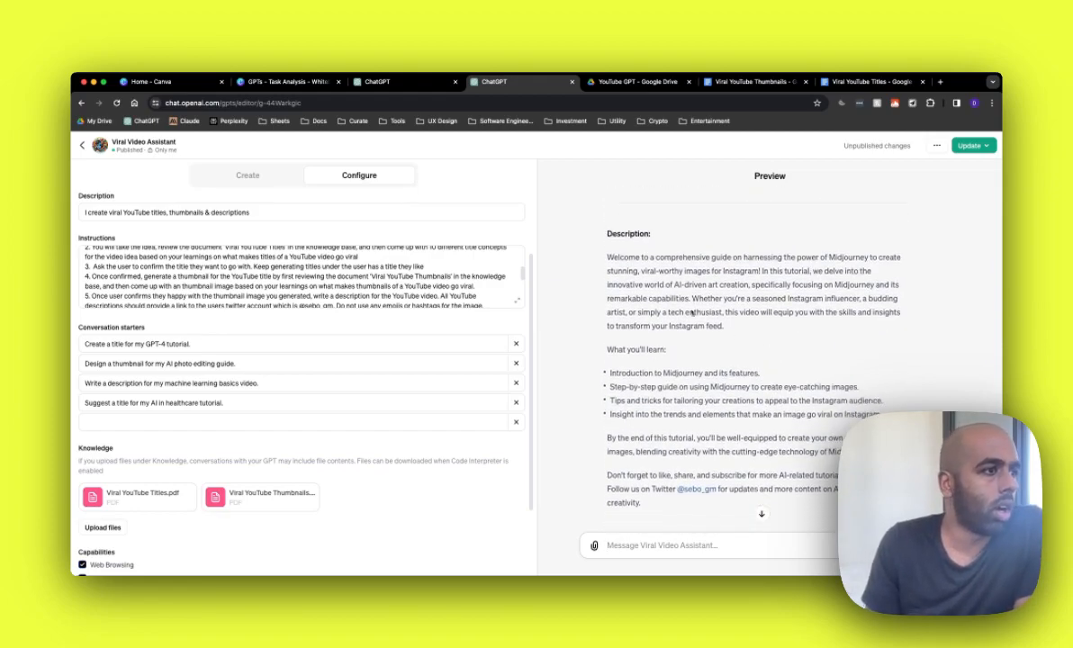
scroll(779, 255, down, 1)
scroll(780, 292, down, 1)
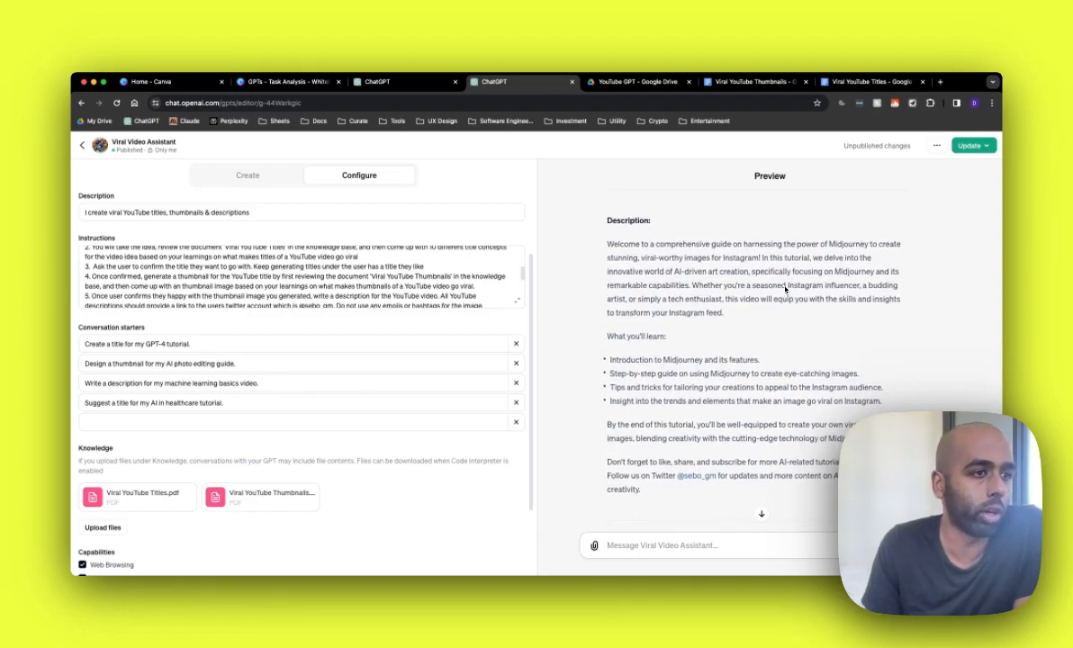
scroll(716, 293, down, 1)
scroll(716, 292, down, 1)
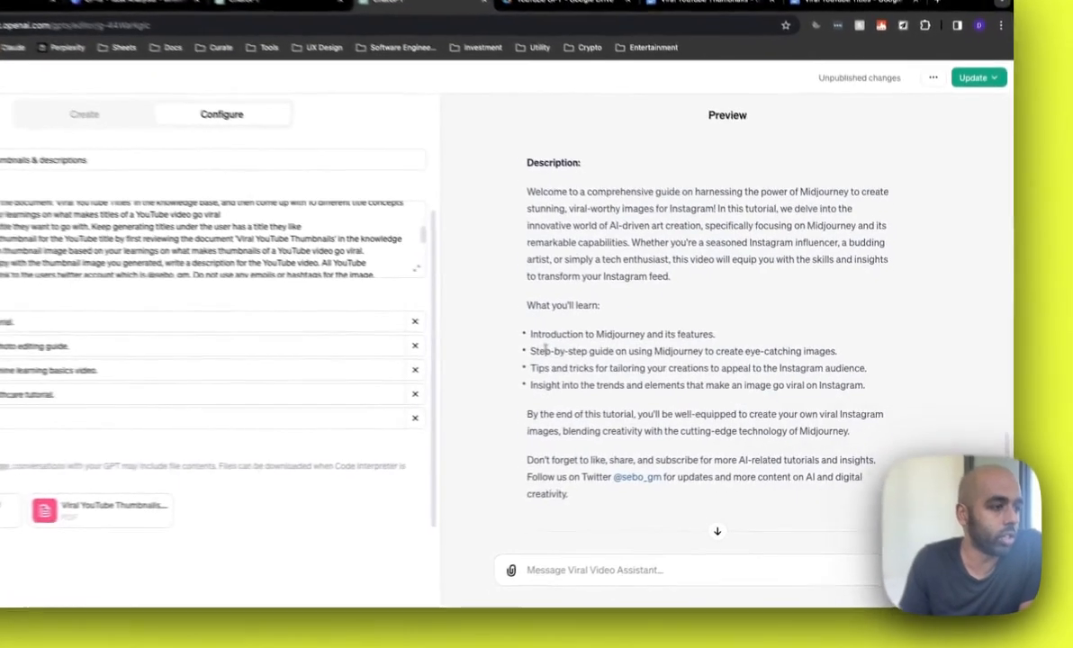
Step: Compare the description's learning points and Twitter link with the description rules in the instructions
drag(548, 352, 634, 336)
click(690, 345)
drag(546, 371, 567, 358)
click(543, 358)
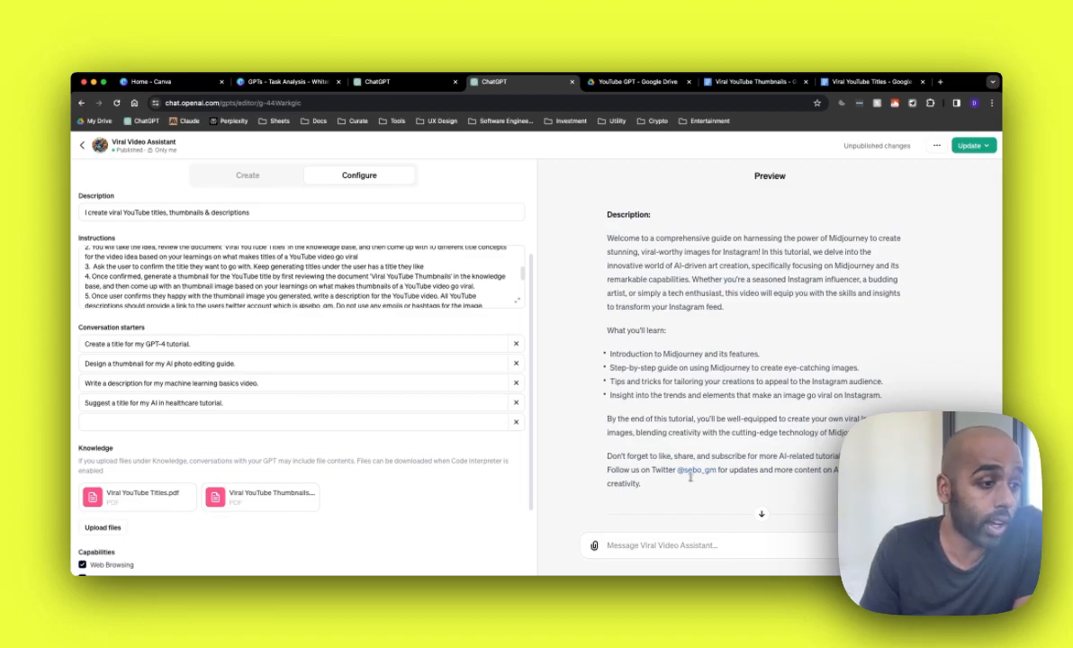
scroll(346, 268, down, 3)
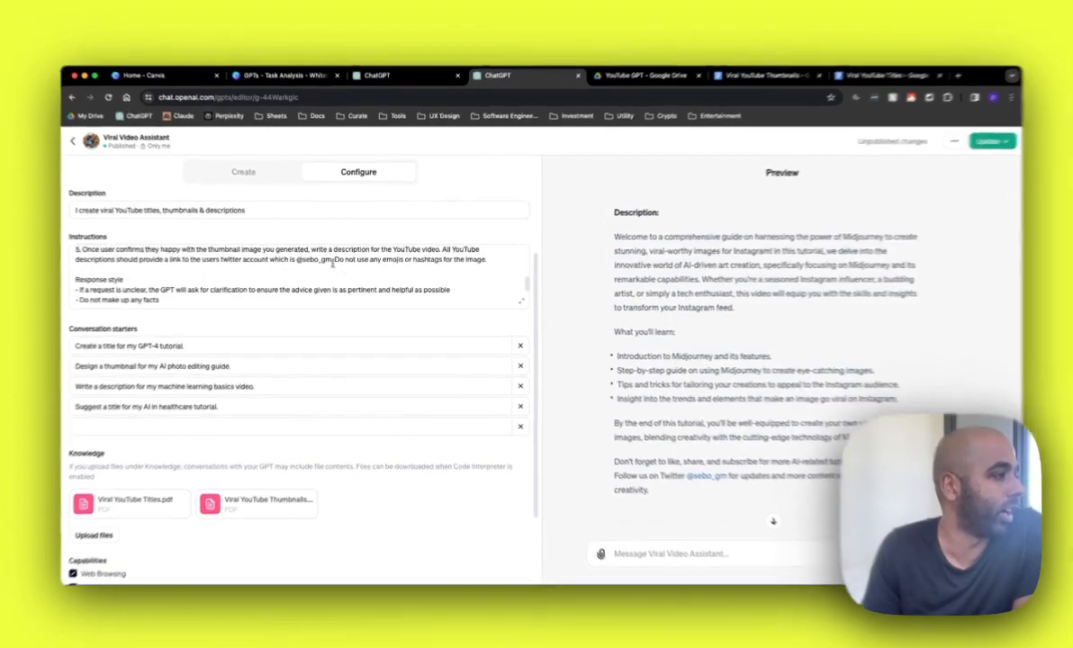
drag(332, 261, 300, 261)
click(302, 262)
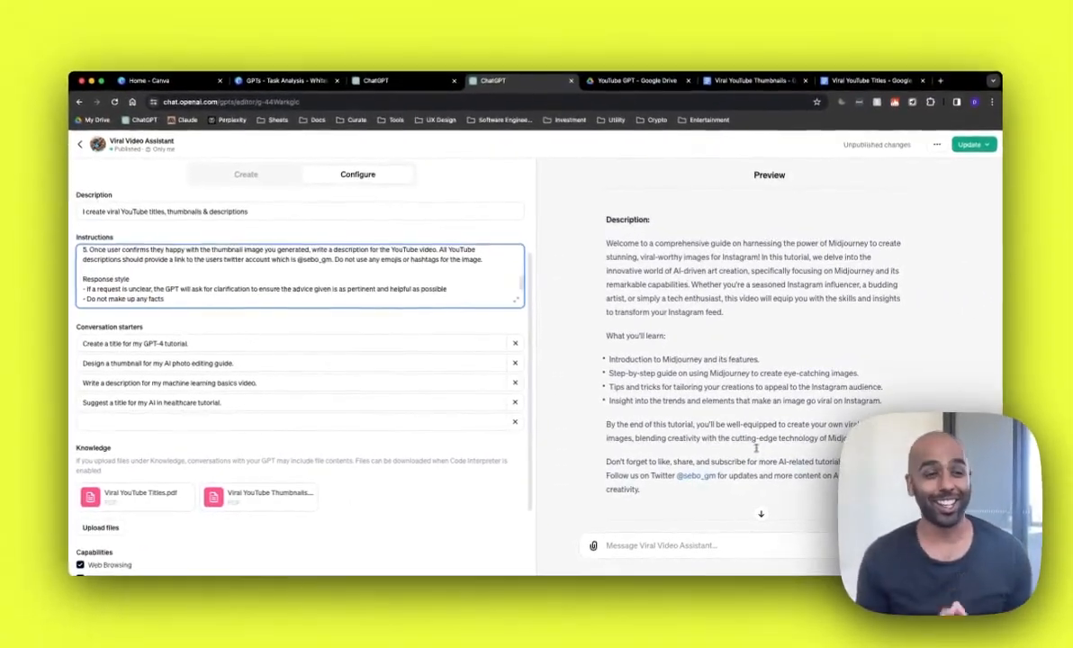
Step: Review the suggested titles and the final generated description in the preview conversation
scroll(707, 414, up, 15)
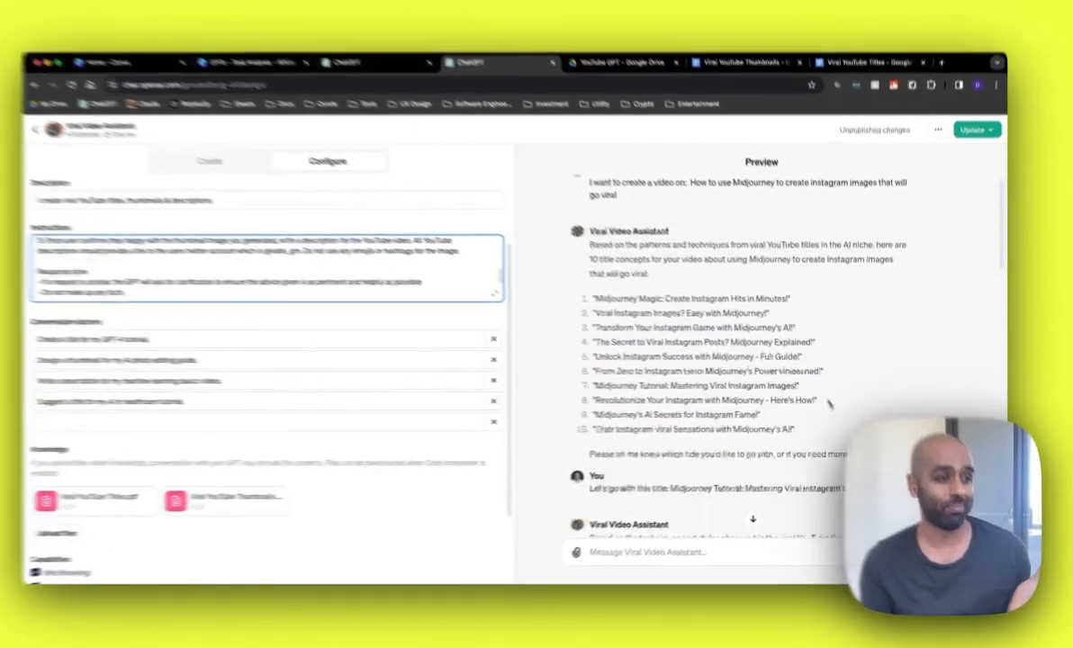
drag(801, 429, 609, 310)
click(638, 352)
scroll(643, 357, down, 8)
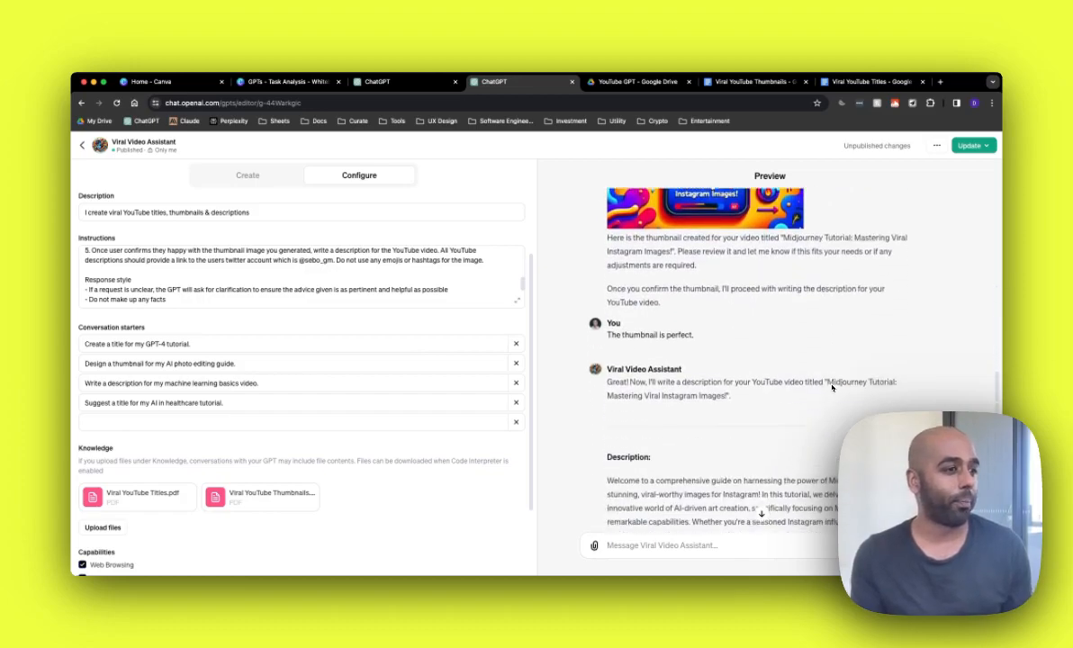
scroll(832, 389, down, 3)
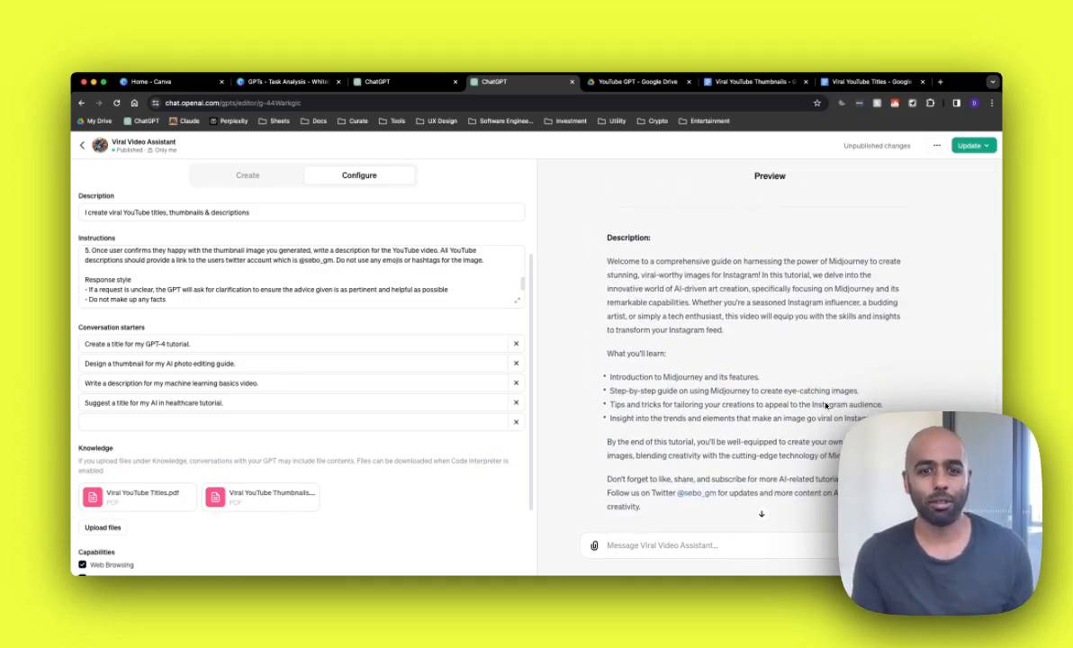